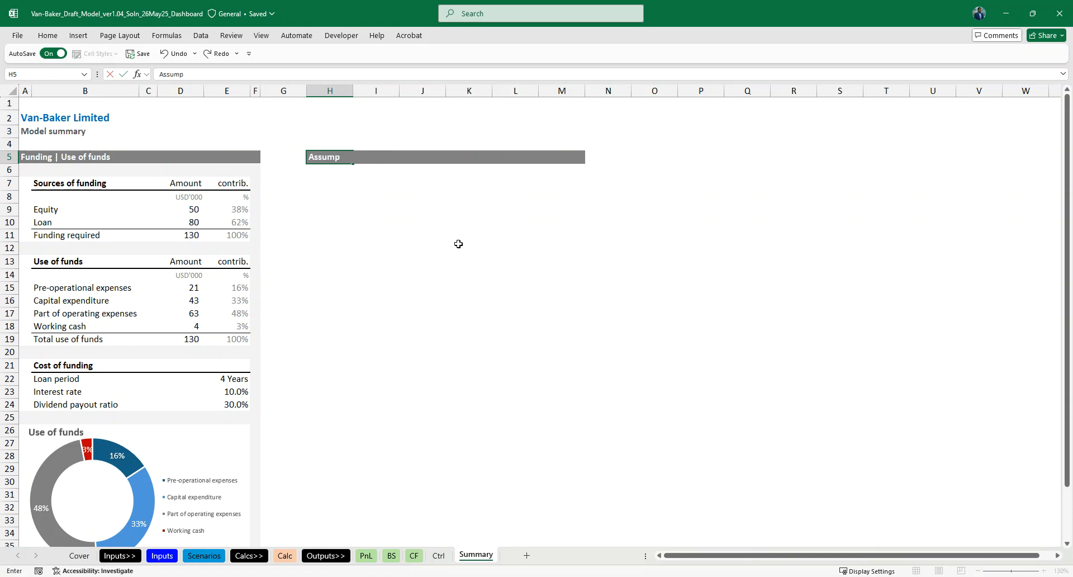
- Enter the section heading "Assumptions | Inputs" in H5 of the Summary sheet
type("nputs")
key("Return")
key("Return")
scroll(458, 243, "down", 1, "ctrl")
key("Up")
key("Up")
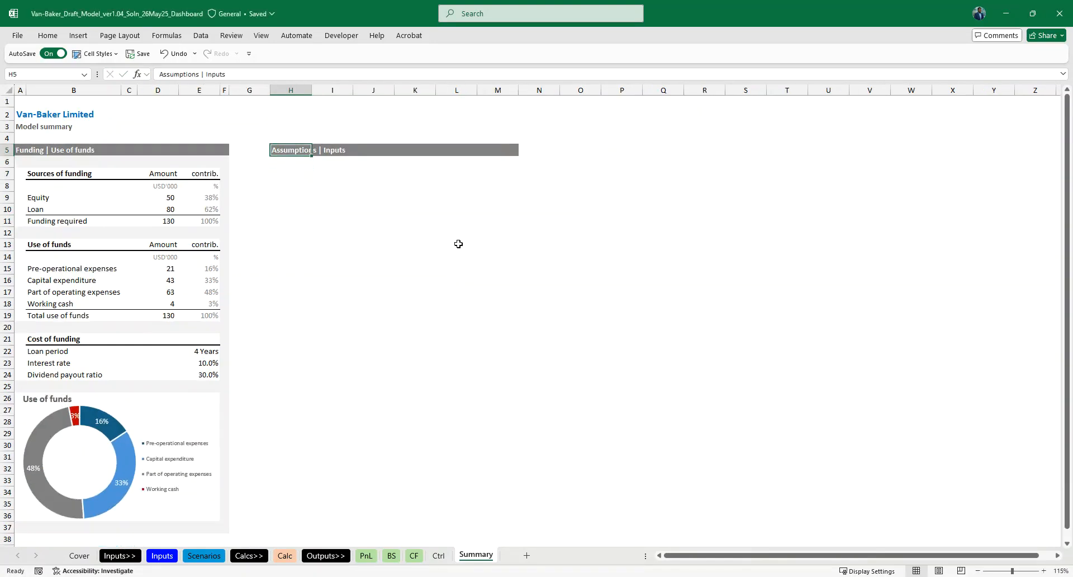
- Replace the section heading in H5 with "Model drivers | Assumptions"
scroll(458, 244, "up", 2, "ctrl")
type("O")
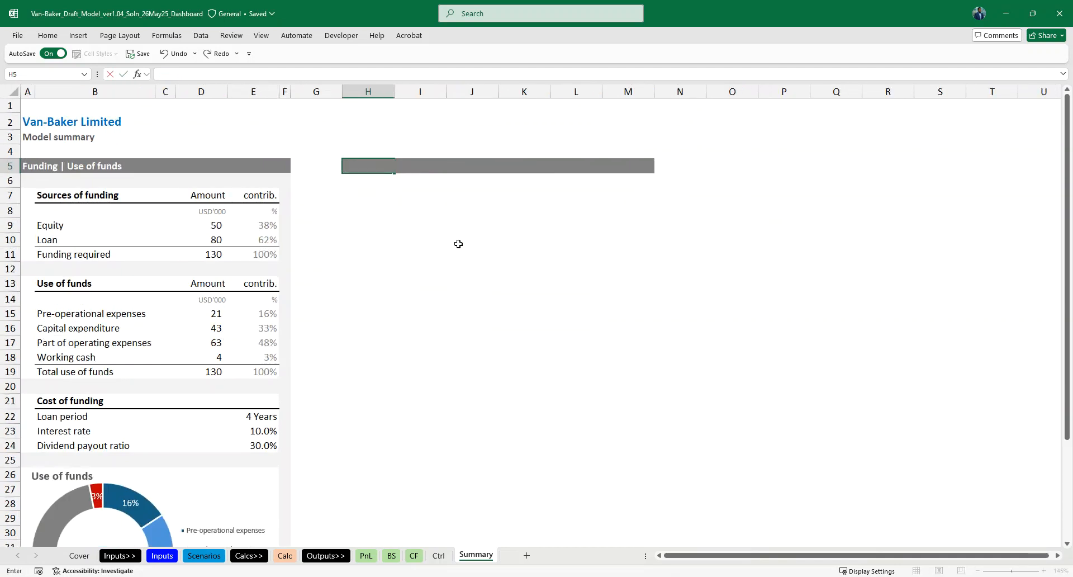
type("odel drivers | Assumptions")
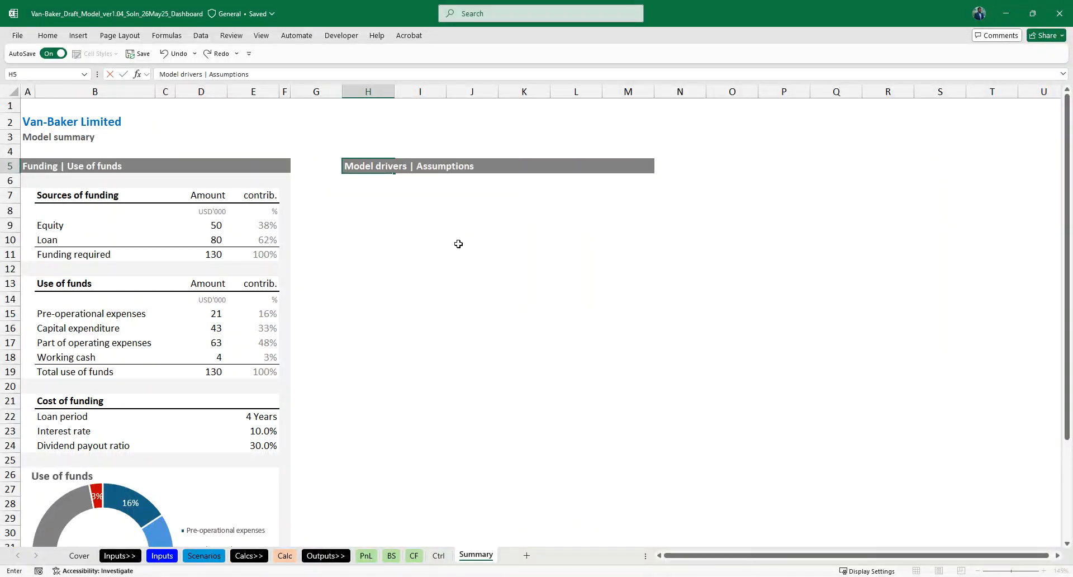
key("Return")
key("Down")
key("Up")
key("Down")
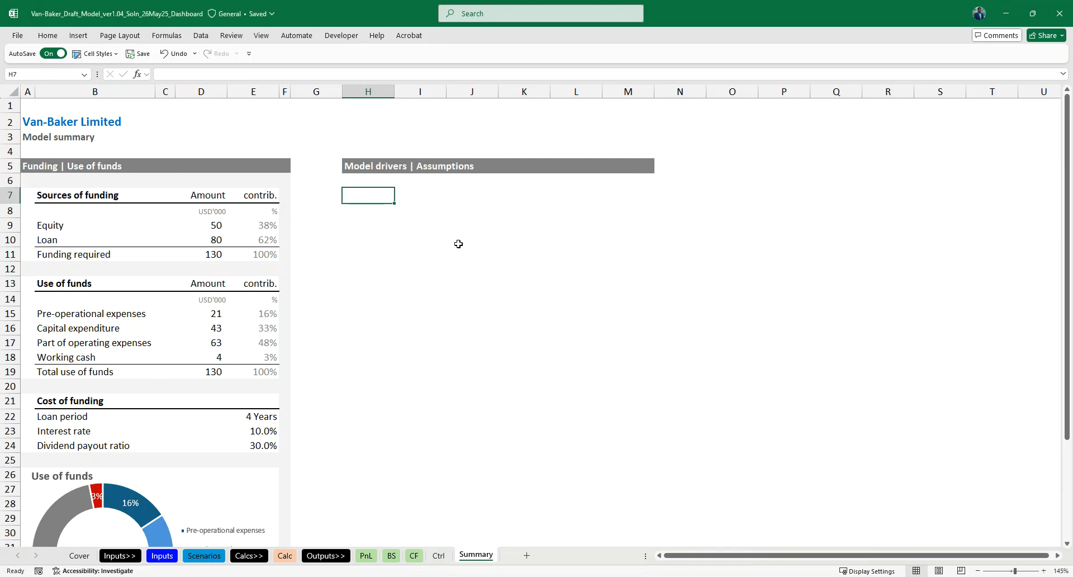
- Review the layout plan on the Ctrl sheet and the general and macroeconomic assumptions on the Inputs sheet
key("ctrl+Page_Up")
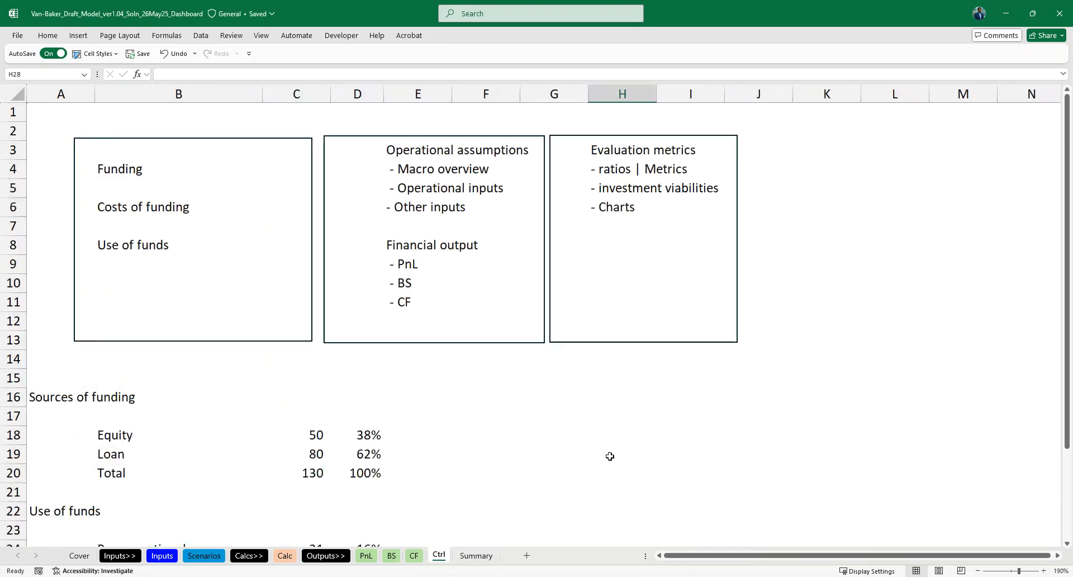
key("ctrl+Page_Down")
key("ctrl+Page_Up")
key("ctrl+Page_Up")
key("ctrl+Page_Up")
key("ctrl+Page_Up")
key("ctrl+Page_Up")
key("ctrl+Page_Up")
key("ctrl+Page_Up")
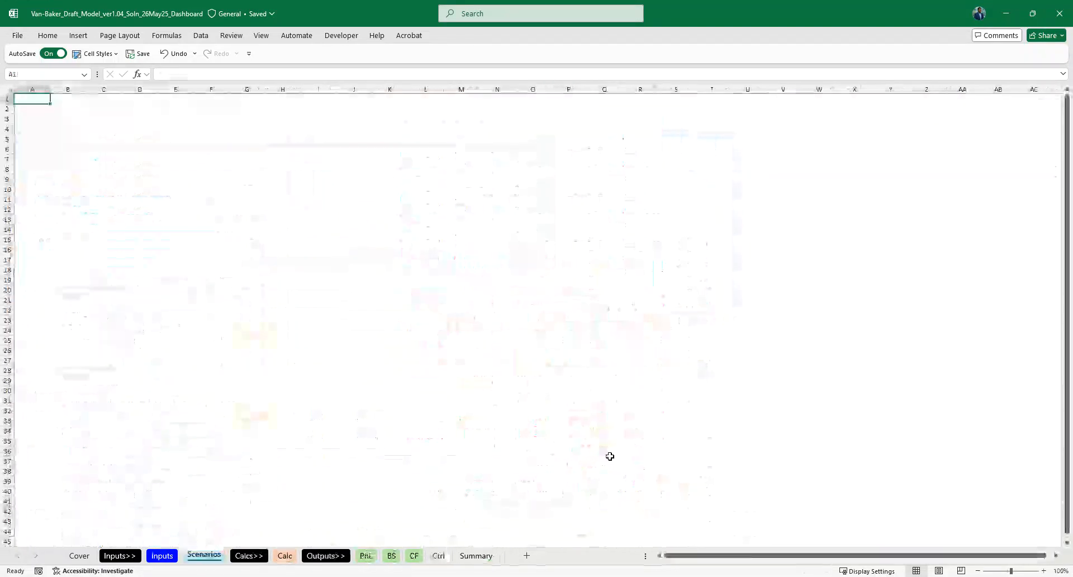
key("ctrl+Page_Up")
key("ctrl+Page_Up")
scroll(466, 345, "up", 5)
scroll(466, 345, "up", 10)
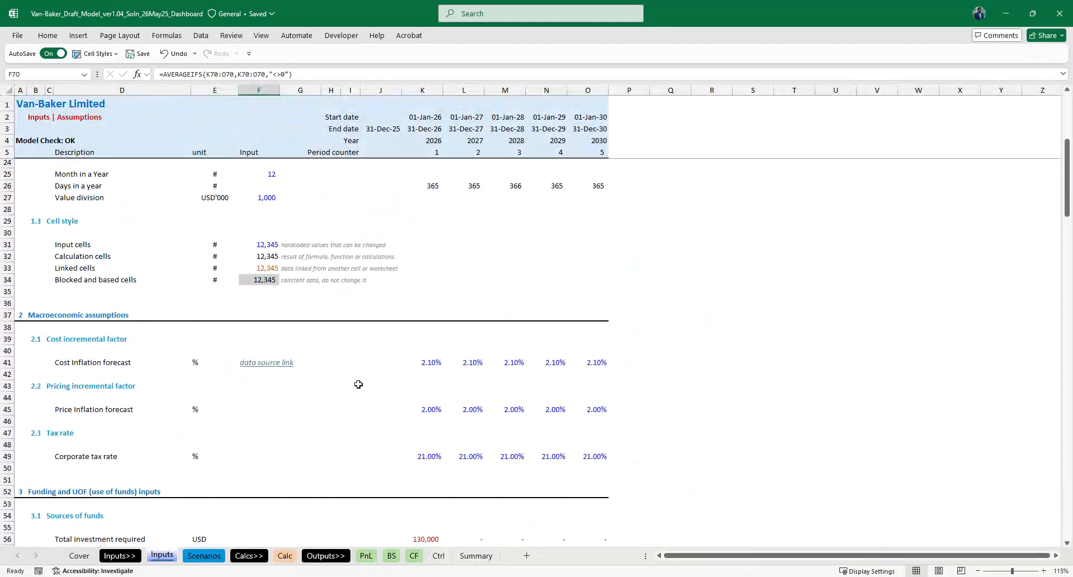
left_click(362, 384)
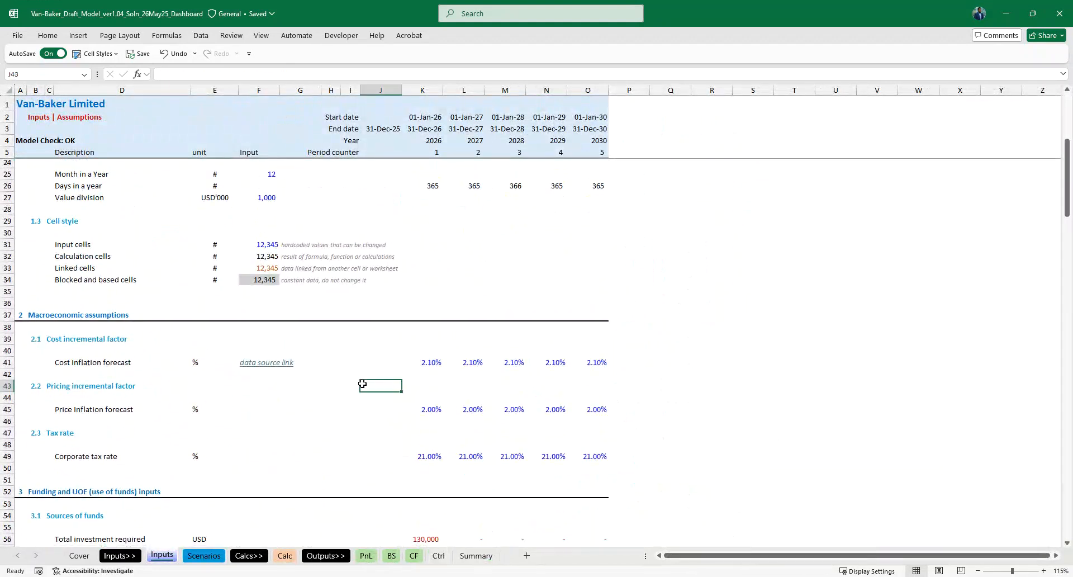
left_click(474, 555)
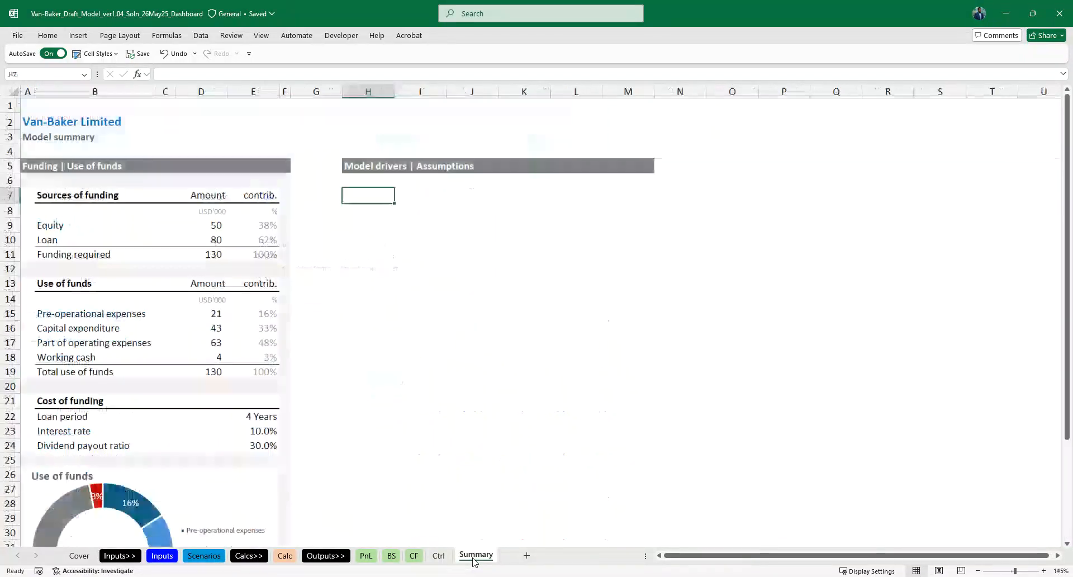
left_click(430, 194)
key("Up")
key("Up")
key("Right")
key("Down")
key("Left")
key("Right")
key("Right")
key("Right")
key("Right")
key("Right")
key("Left")
key("Left")
key("Left")
key("Left")
key("Left")
key("Left")
key("Right")
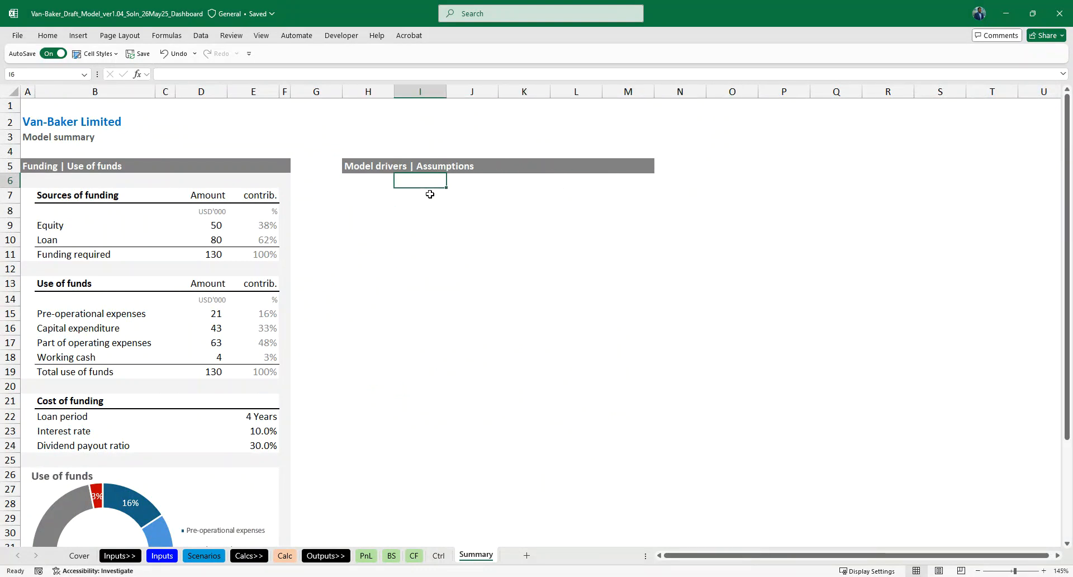
key("Right")
key("Right")
type("=")
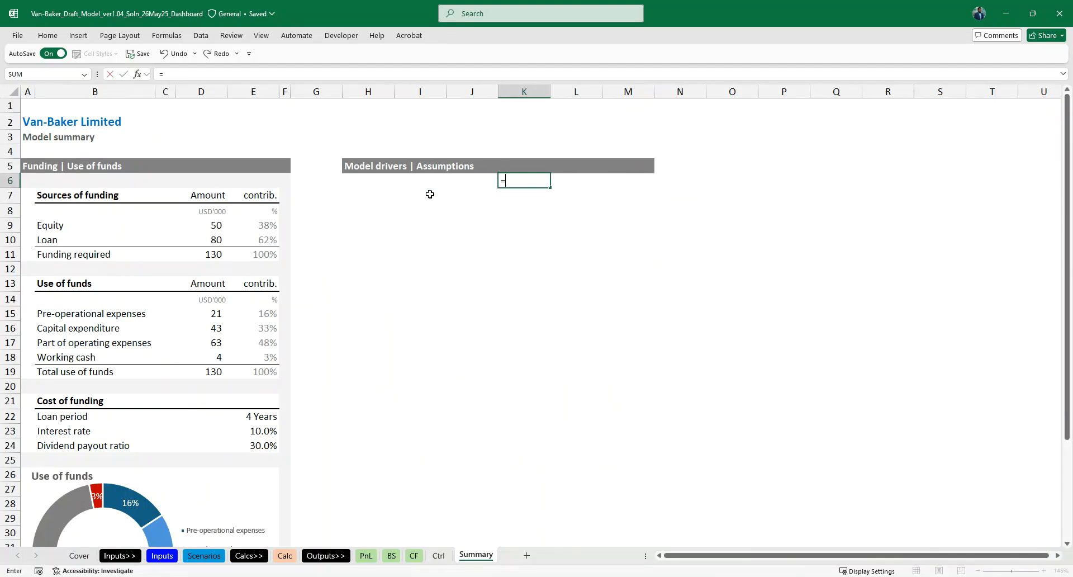
left_click(161, 555)
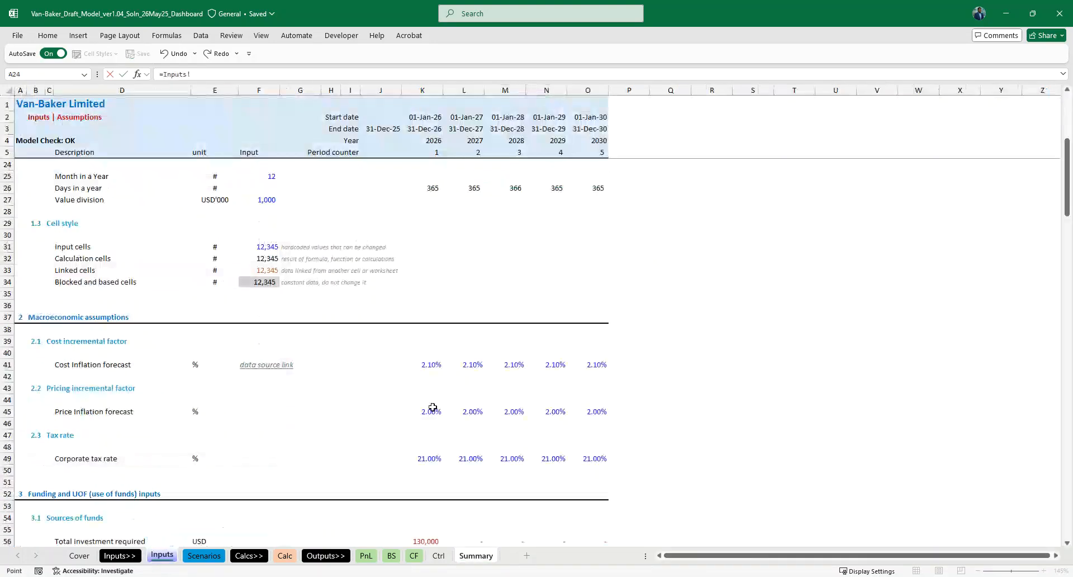
scroll(472, 252, "up", 7)
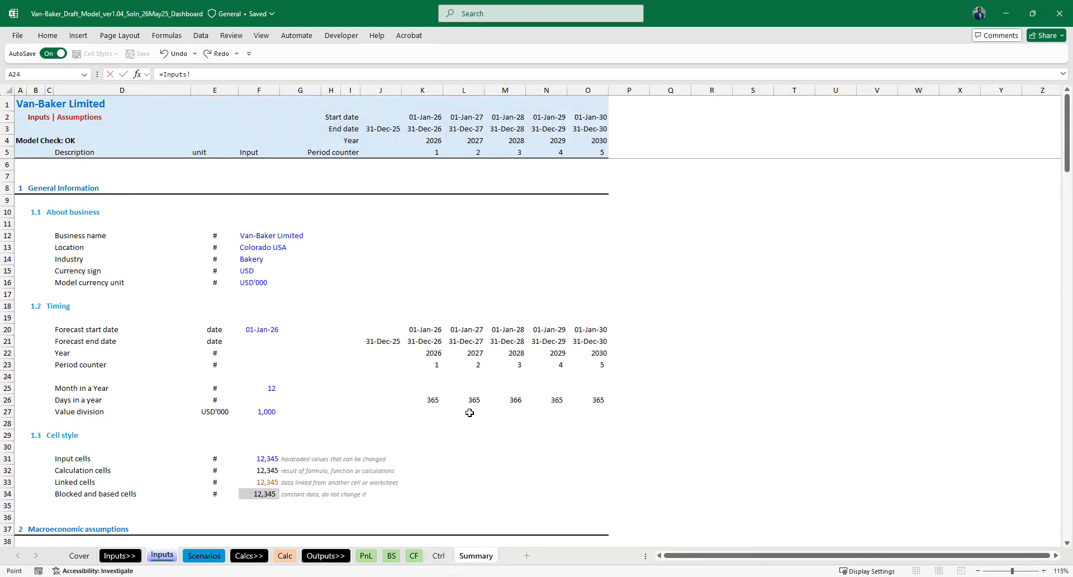
key("Escape")
- Add the label "Period timeline" in B31 of the Ctrl sheet, below the use of funds table
left_click(438, 556)
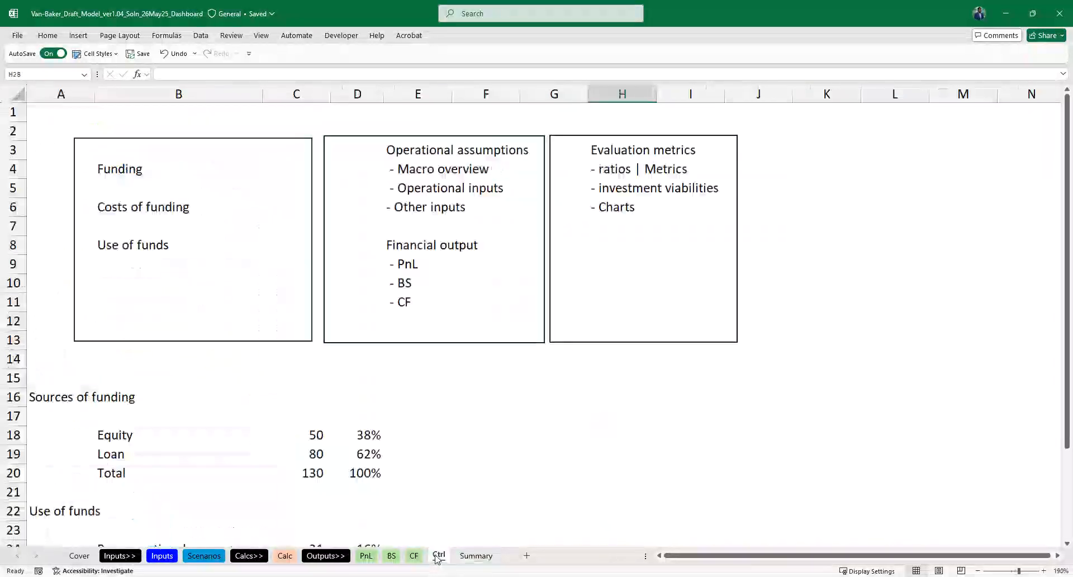
scroll(423, 462, "down", 6)
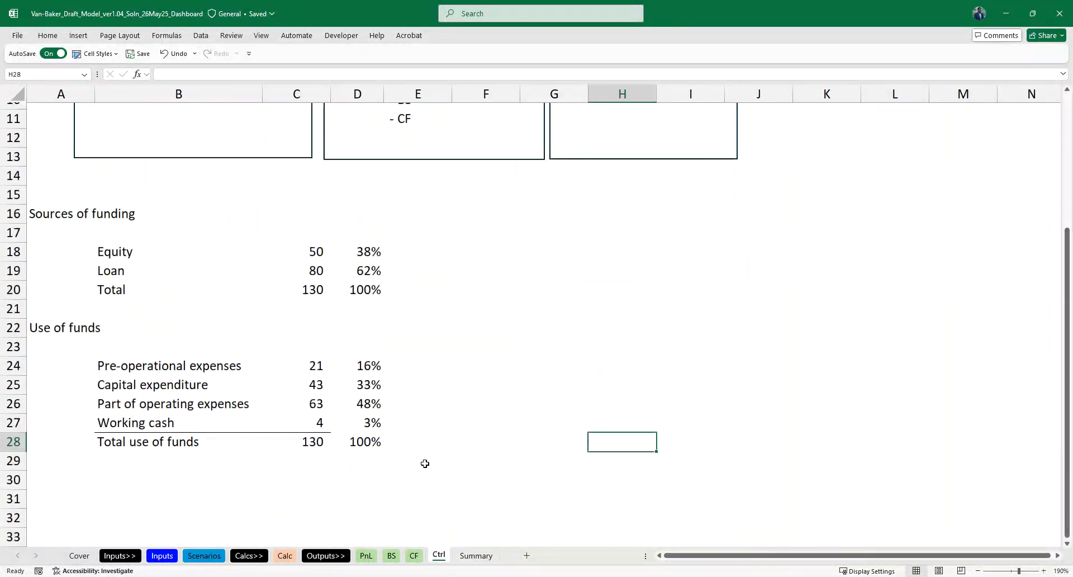
left_click(51, 326)
key("Right")
key("Left")
key("Right")
key("Down")
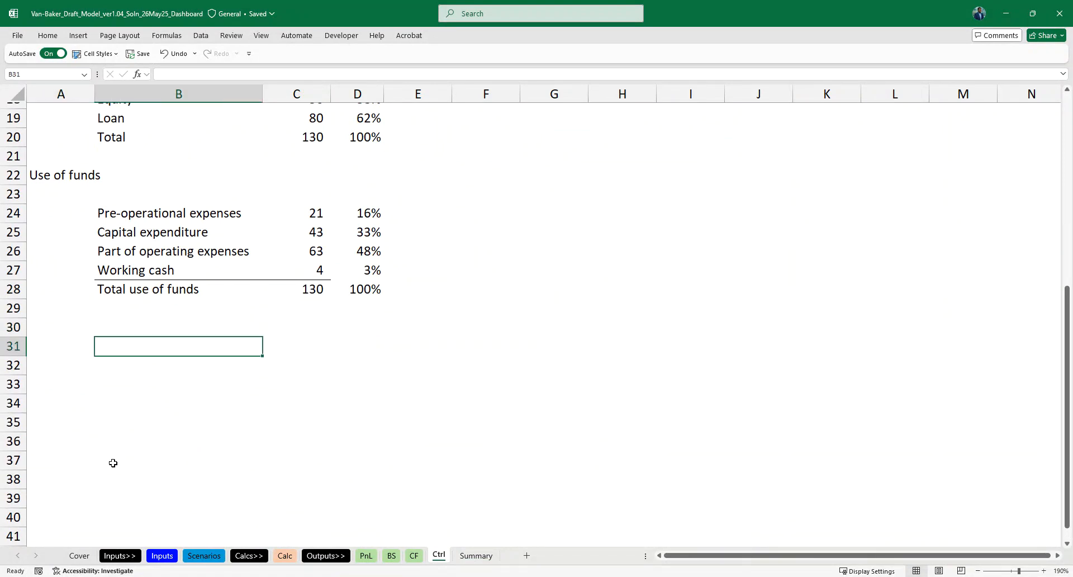
type("Period timeline")
- Link D31 to the first forecast year in cell K22 of the Inputs sheet
key("Right")
key("Right")
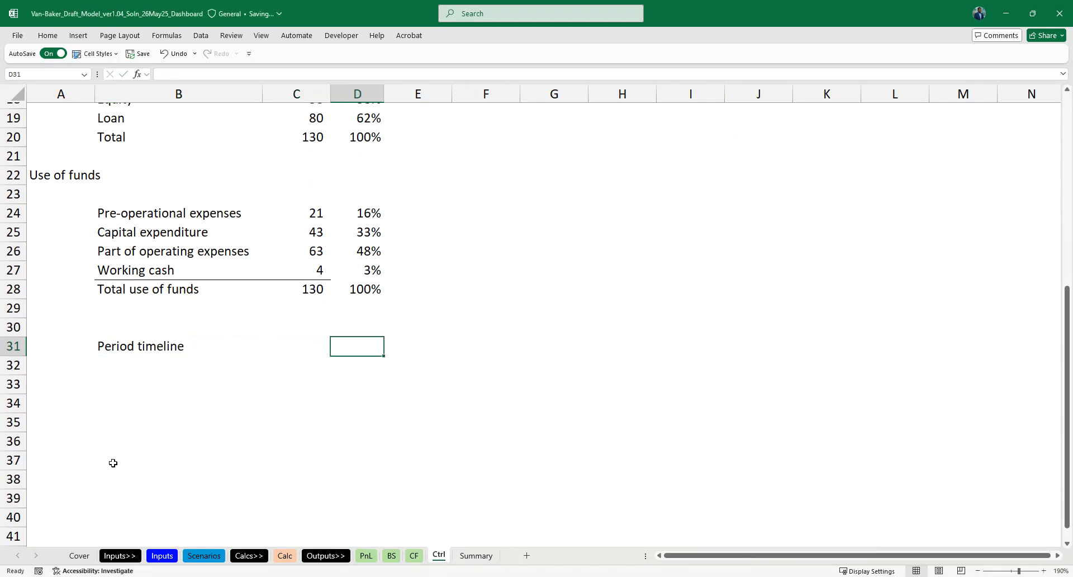
type("=")
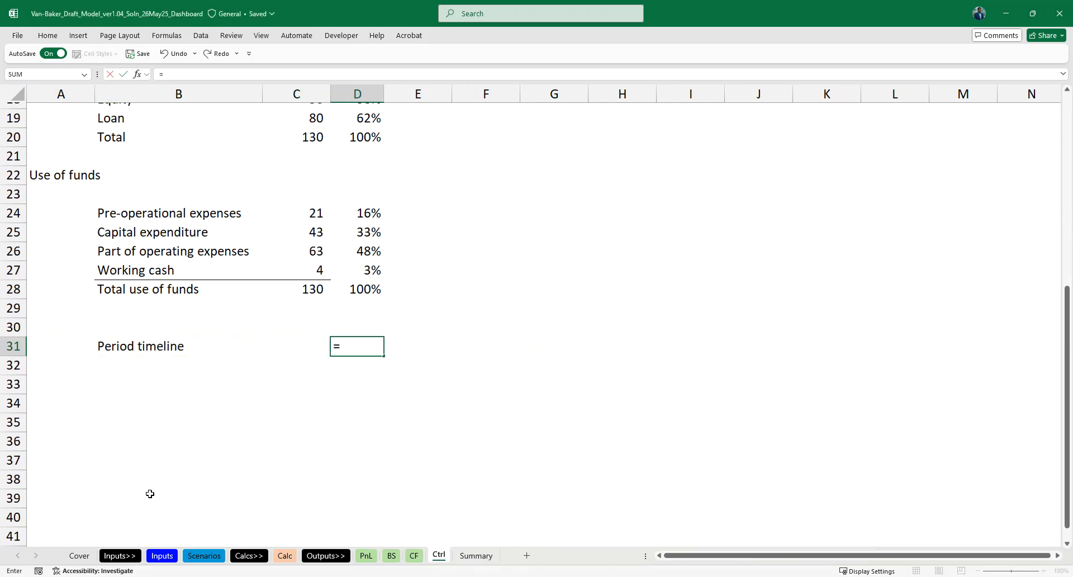
left_click(162, 555)
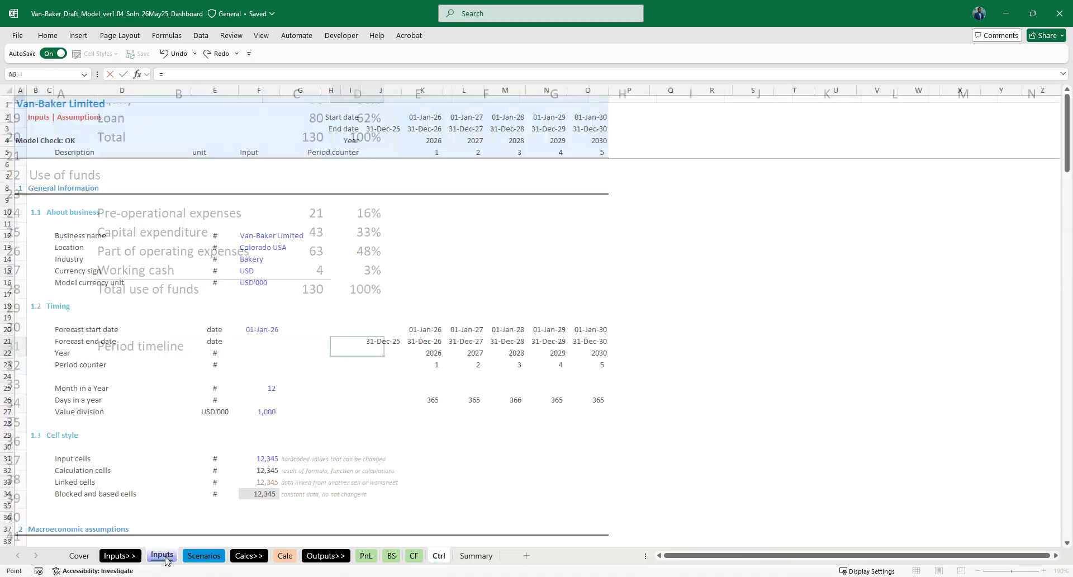
left_click(429, 351)
key("ctrl+Return")
- Copy the year link from D31 across to H31 to cover all five forecast years
key("ctrl+c")
key("Left")
key("Left")
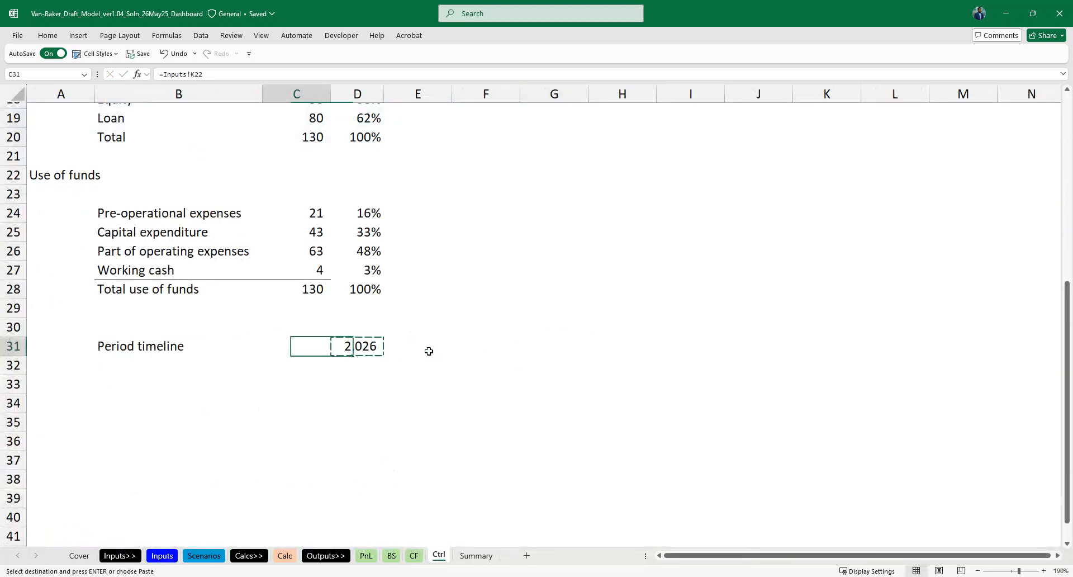
key("Right")
key("Right")
key("shift+Right")
key("shift+Right")
key("shift+Right")
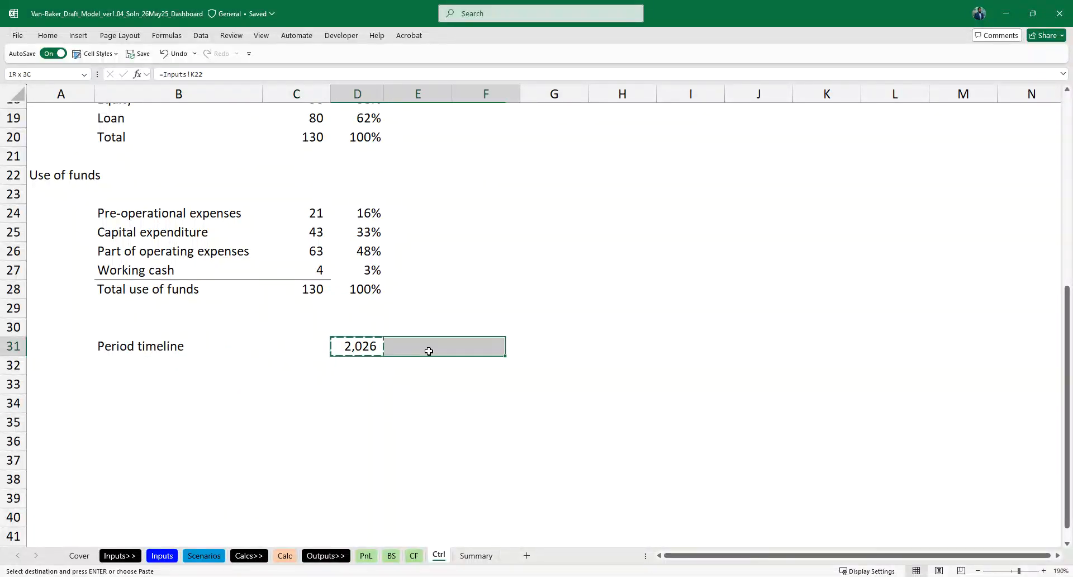
key("Return")
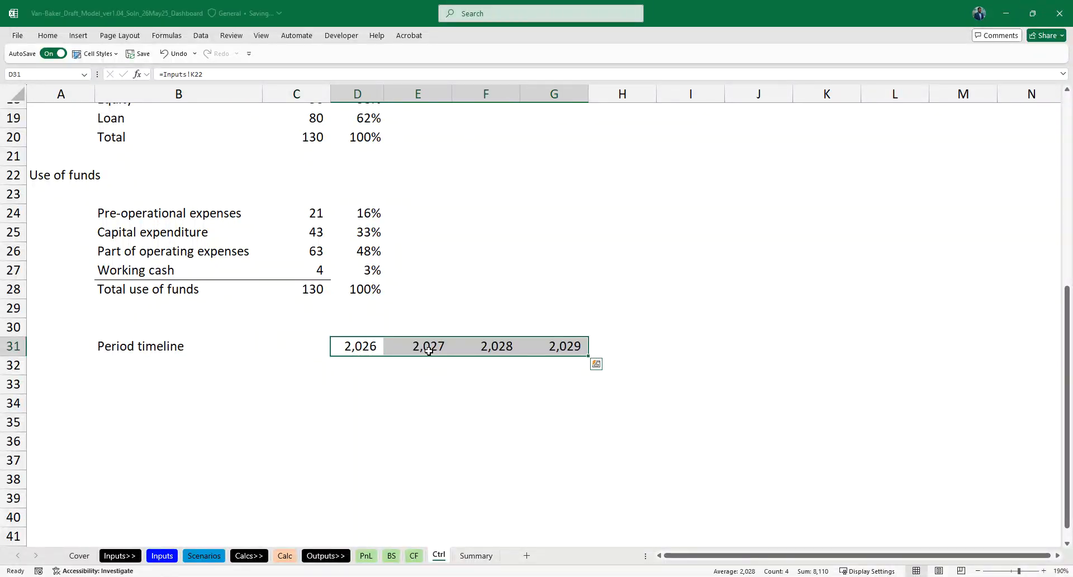
key("shift+Right")
key("ctrl+r")
key("Left")
key("Right")
key("Right")
key("Right")
key("Right")
key("Right")
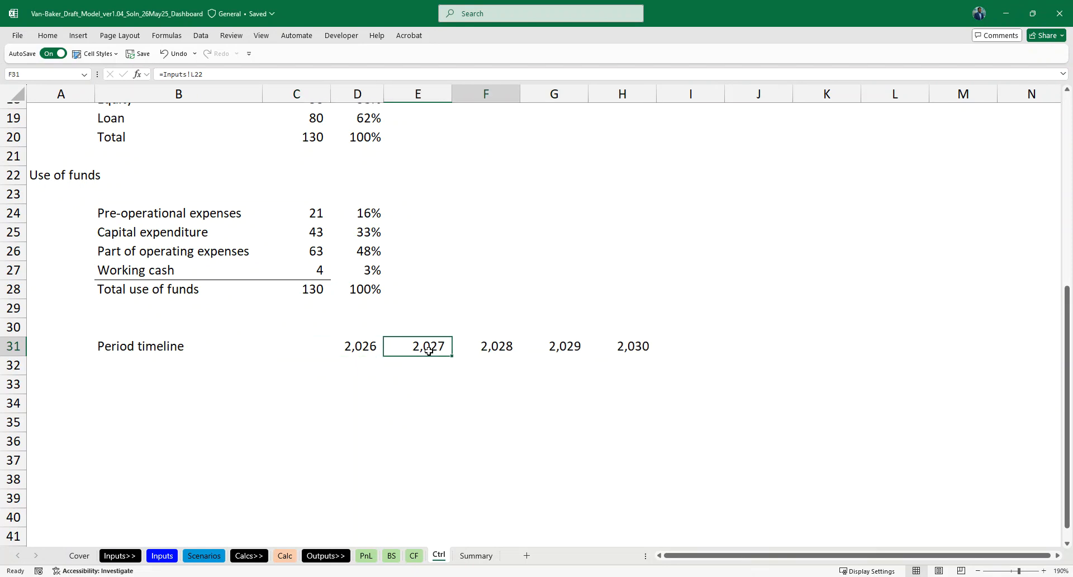
- Check D31:H31 for row differences and apply the General number format to the years
key("Left")
key("Left")
key("Left")
key("Left")
key("ctrl+shift+Right")
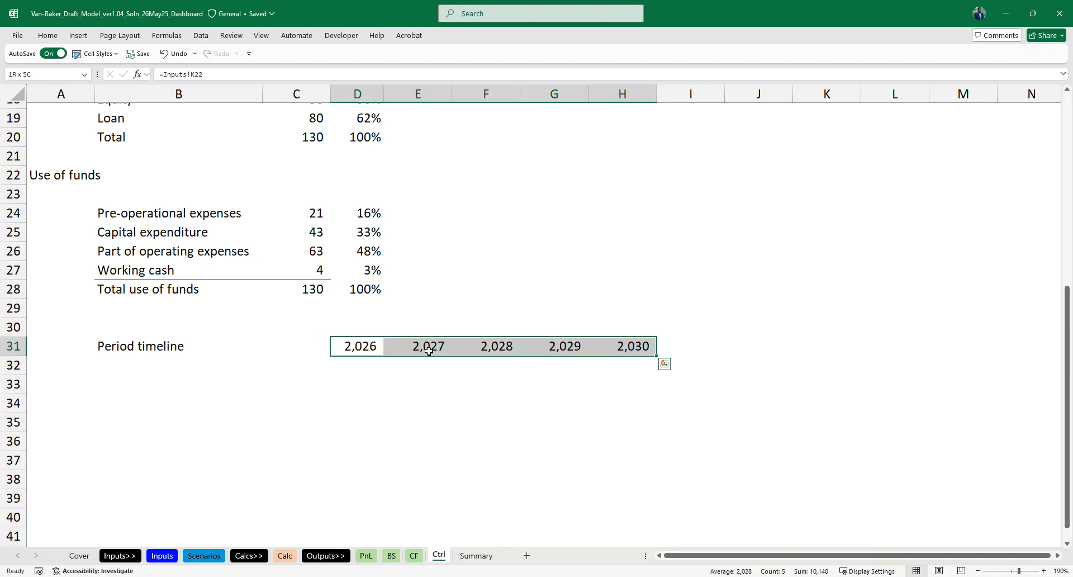
key("ctrl+backslash")
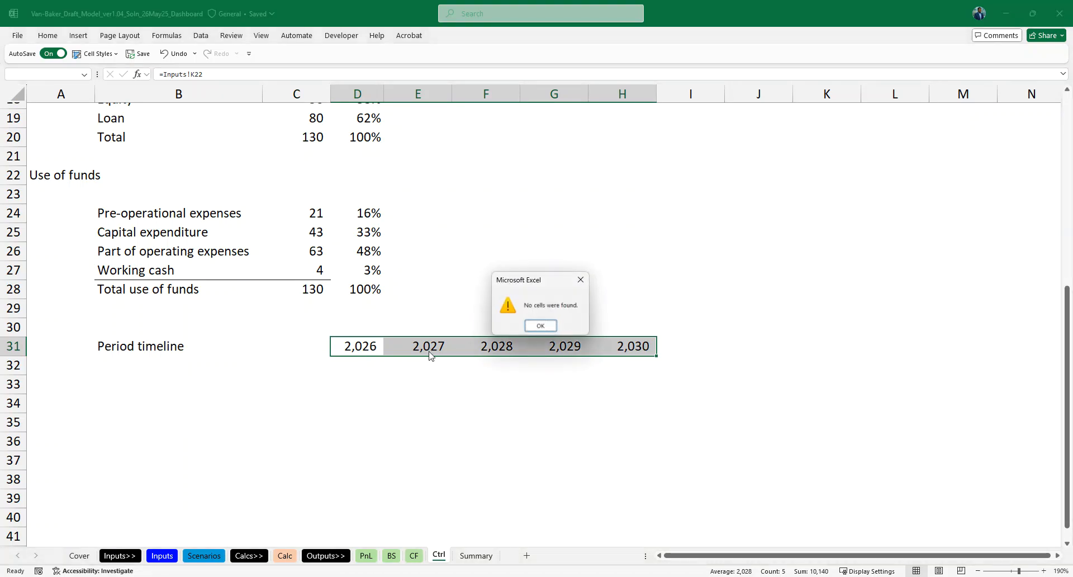
key("Return")
key("ctrl+shift+grave")
- Add the row label "FY" in B32 and select D32 under the first year
key("Left")
key("Left")
key("Down")
type("FY")
key("Right")
key("Right")
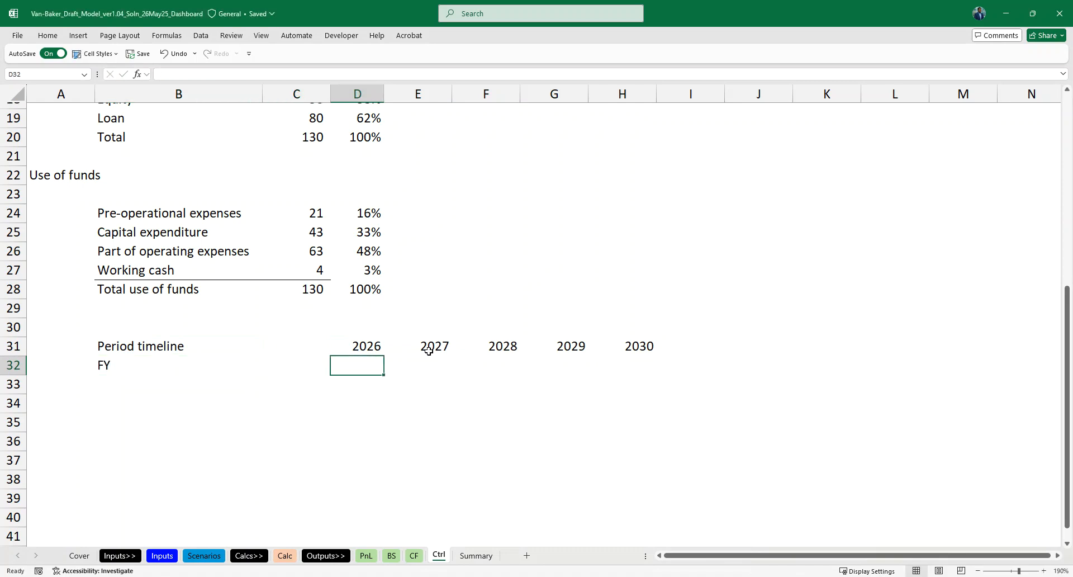
scroll(428, 351, "up", 2)
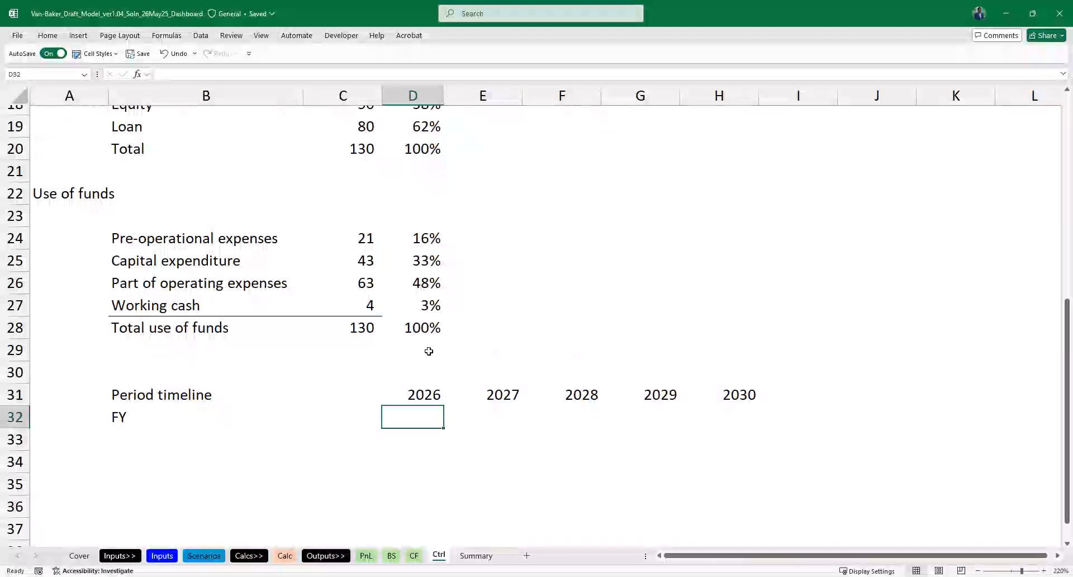
type("FY26")
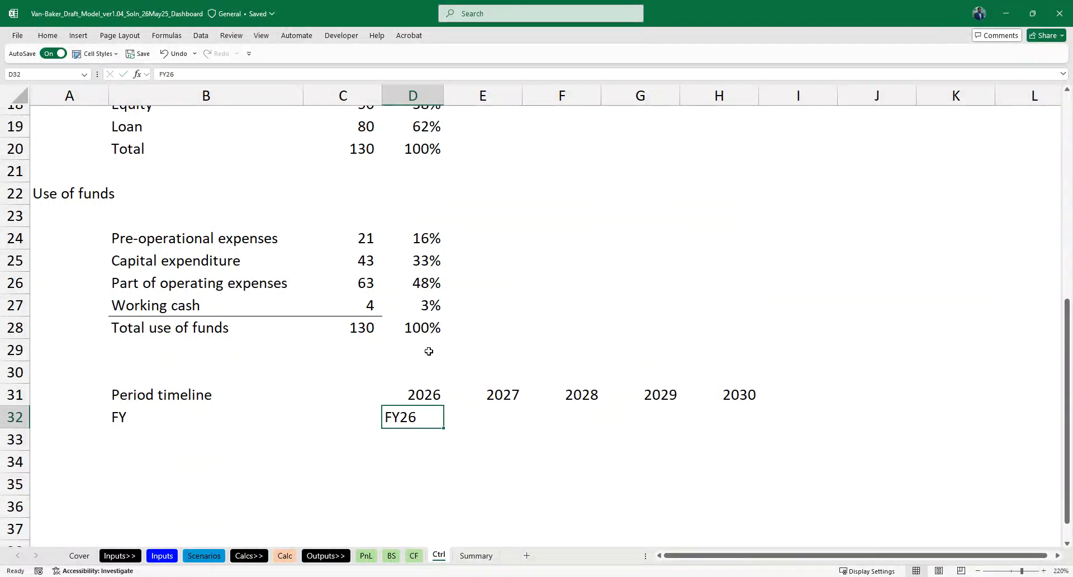
key("Tab")
key("Left")
key("Delete")
- Enter the formula =RIGHT(D31,2) in D32 to extract the last two digits of the year
type("=")
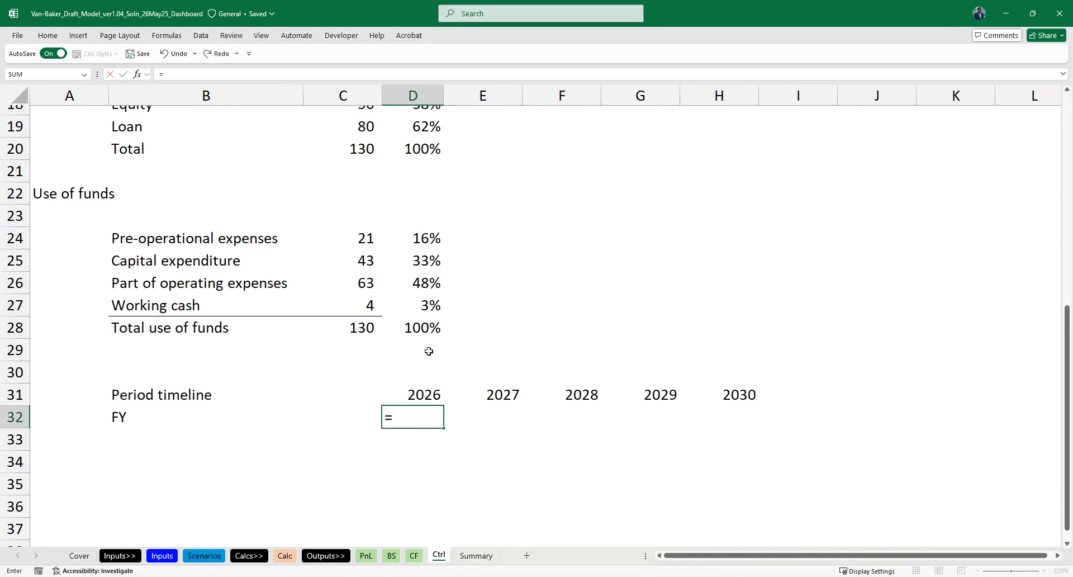
type("rif")
key("BackSpace")
key("BackSpace")
key("BackSpace")
type("righ")
key("Tab")
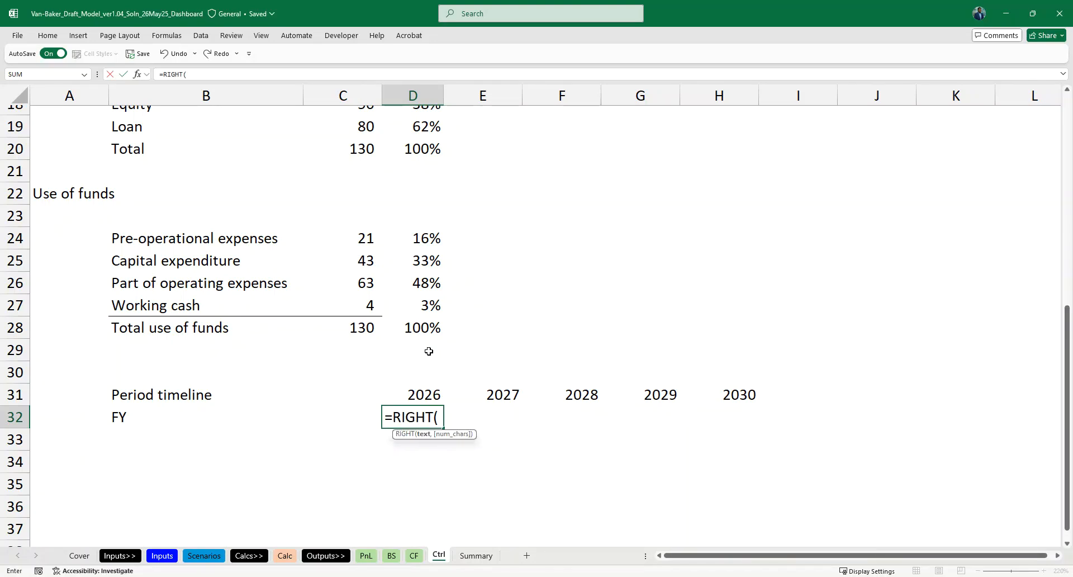
key("Up")
type(",2)")
key("ctrl+Return")
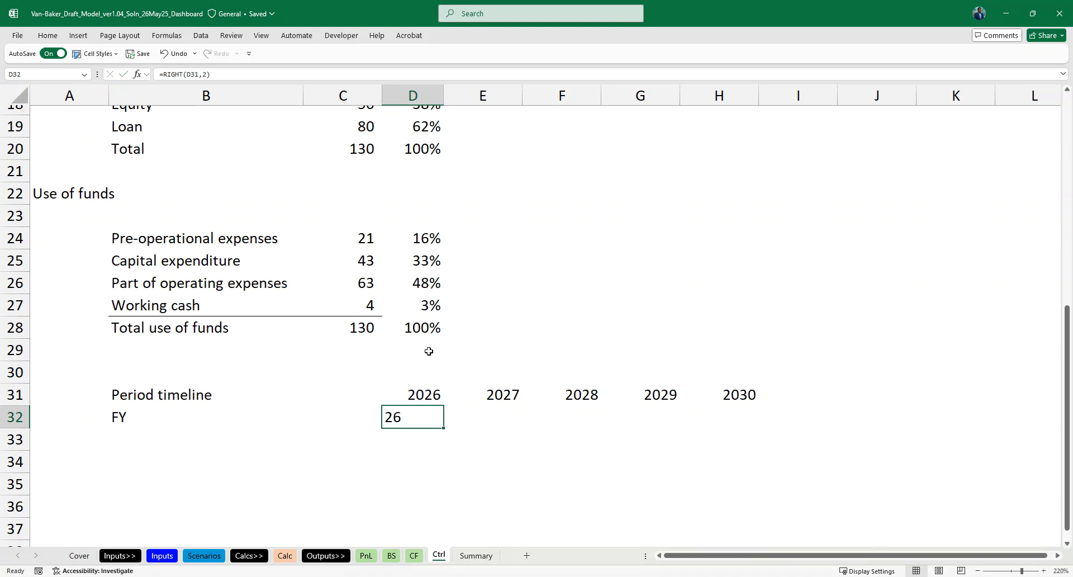
- Fill the two-digit year formula from D32 across to H32
key("shift+Right")
key("shift+Right")
key("shift+Right")
key("shift+Right")
key("ctrl+r")
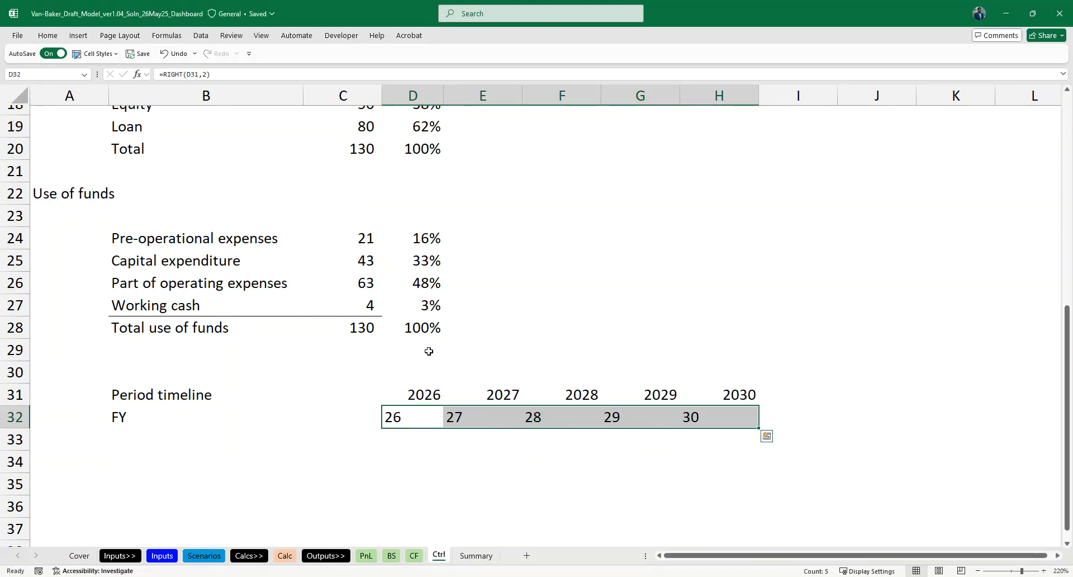
- Prefix the FY row formula with the text FY, entering ="FY"&RIGHT(D31,2) across D32:H32
key("F2")
key("Left")
key("Left")
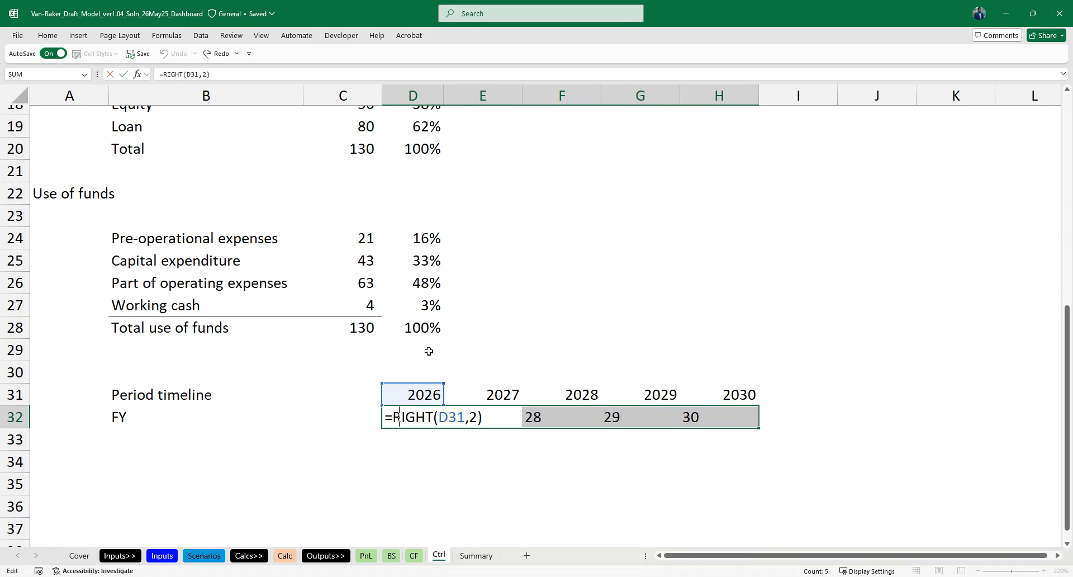
type("\"FY")
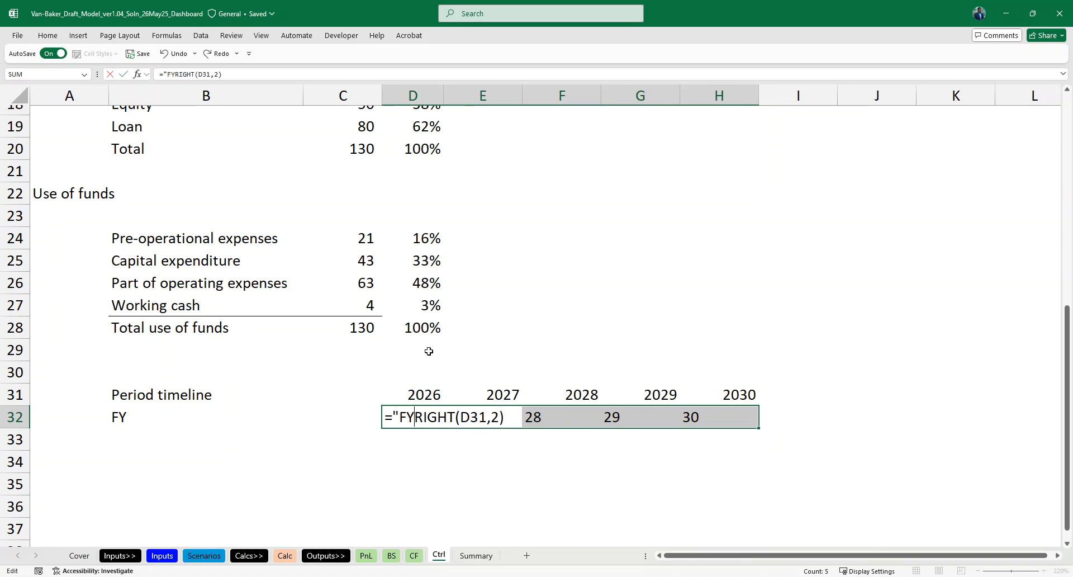
type("\"")
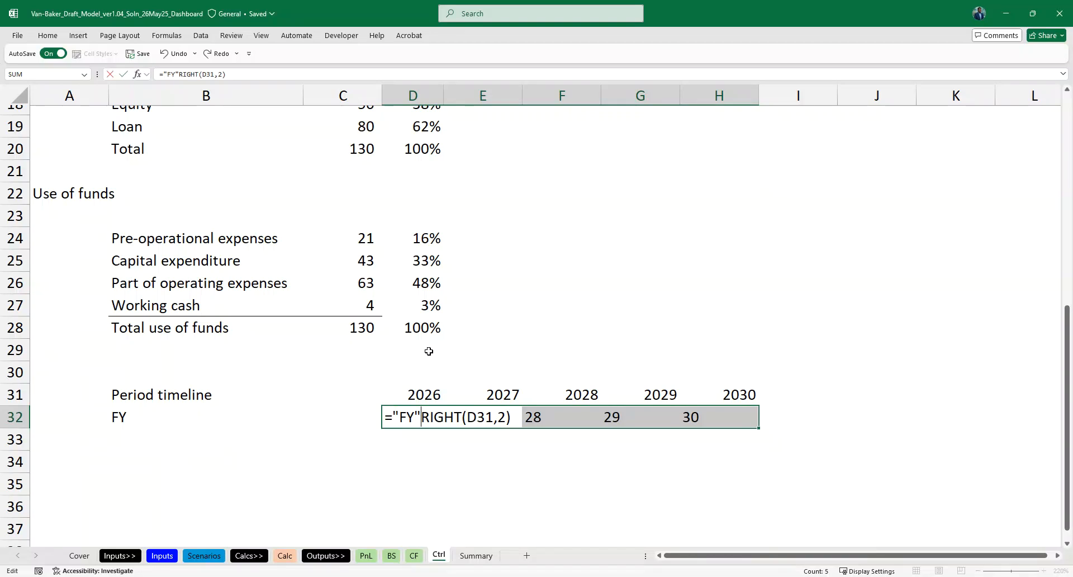
type("&")
key("ctrl+Return")
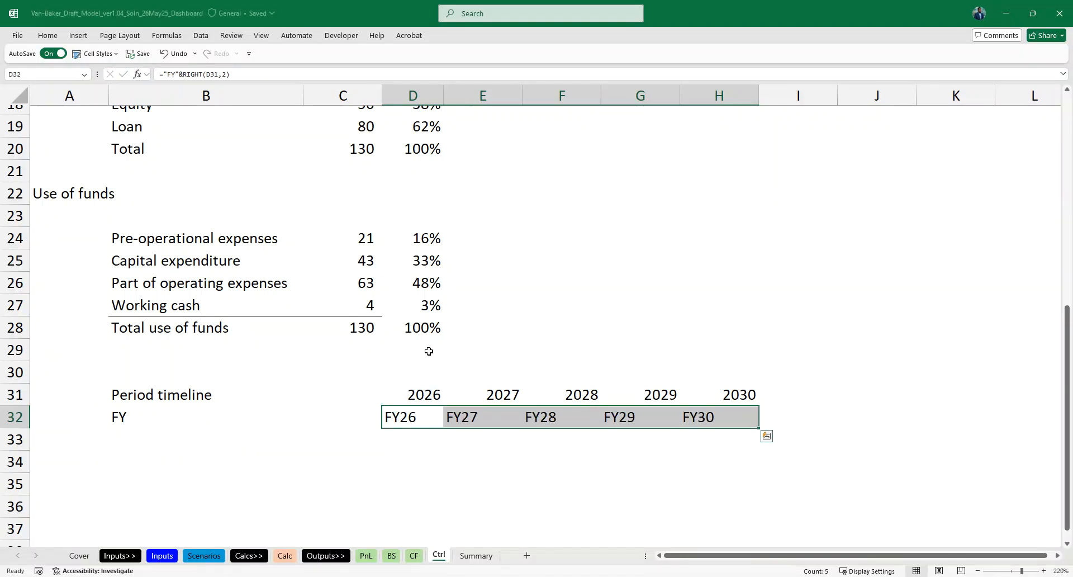
- Right-align the FY labels in D32:H32
key("a")
key("r")
key("Left")
key("Right")
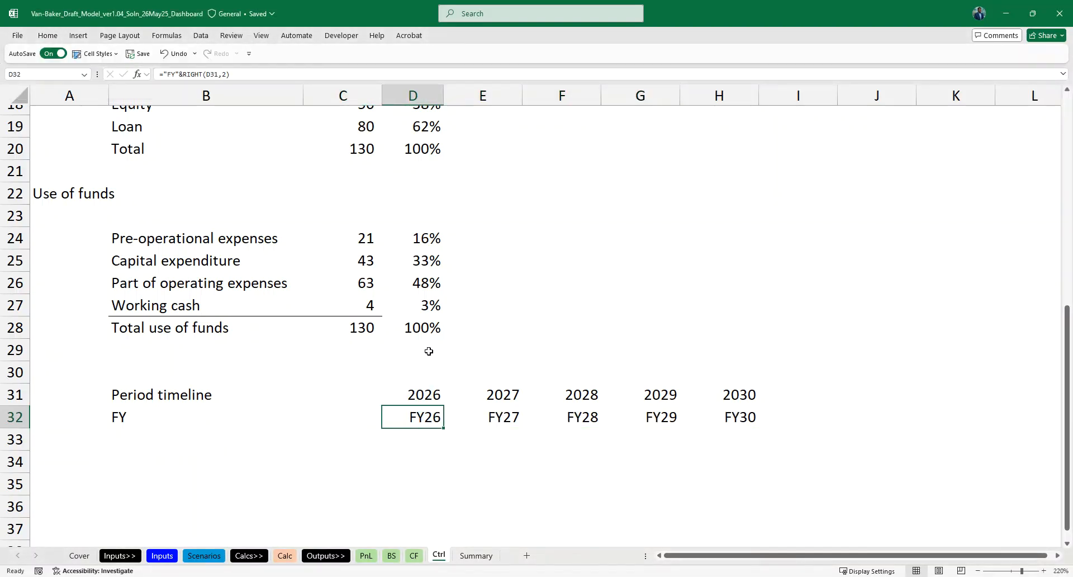
- Link K6 on the Summary sheet to the first FY label with =Ctrl!D$32 and fill it across to O6
key("ctrl+Page_Down")
type("=")
key("ctrl+Page_Up")
left_click(431, 418)
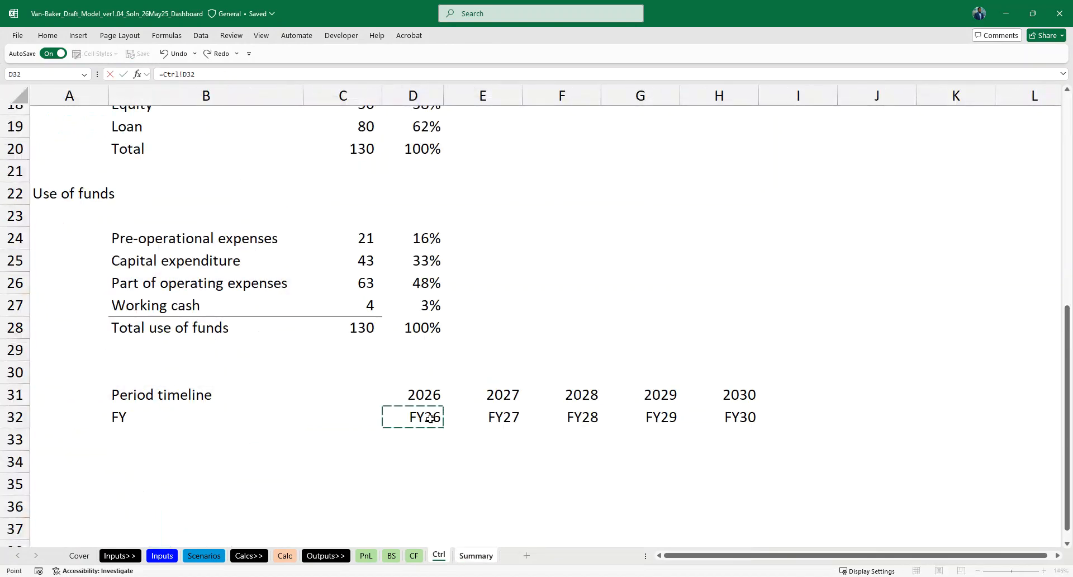
key("ctrl+Page_Down")
key("F4")
key("F4")
key("ctrl+Return")
key("shift+Right")
key("shift+Right")
key("shift+Right")
key("shift+Right")
key("ctrl+r")
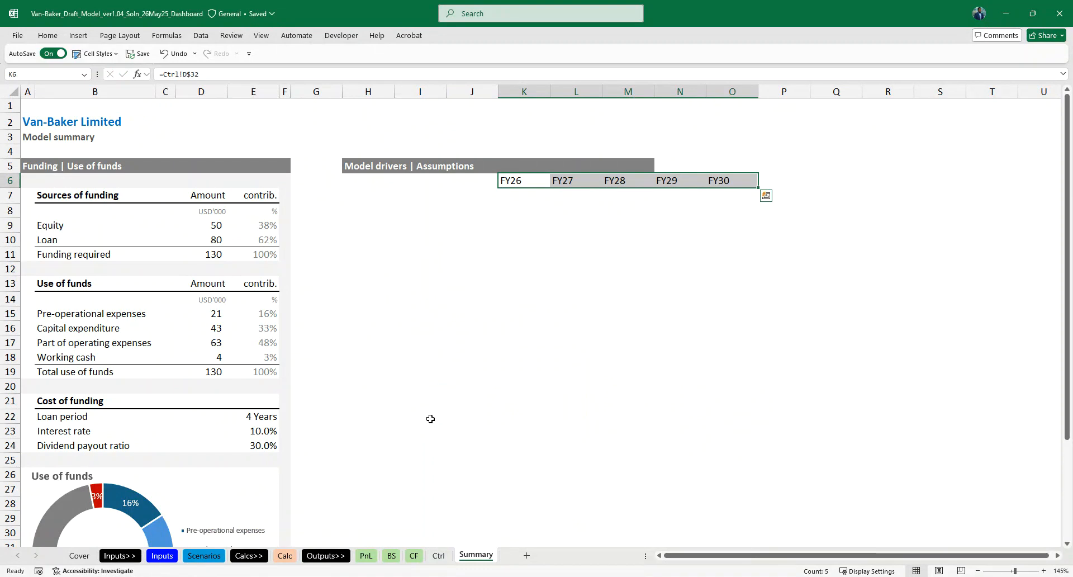
- Move the linked FY labels from K6:O6 up into the header row, starting at K5
key("ctrl+x")
key("Up")
key("ctrl+v")
key("Right")
- Give the Model drivers | Assumptions header row H5:O5 the grey fill and a white font
key("Left")
key("Left")
key("Left")
key("Left")
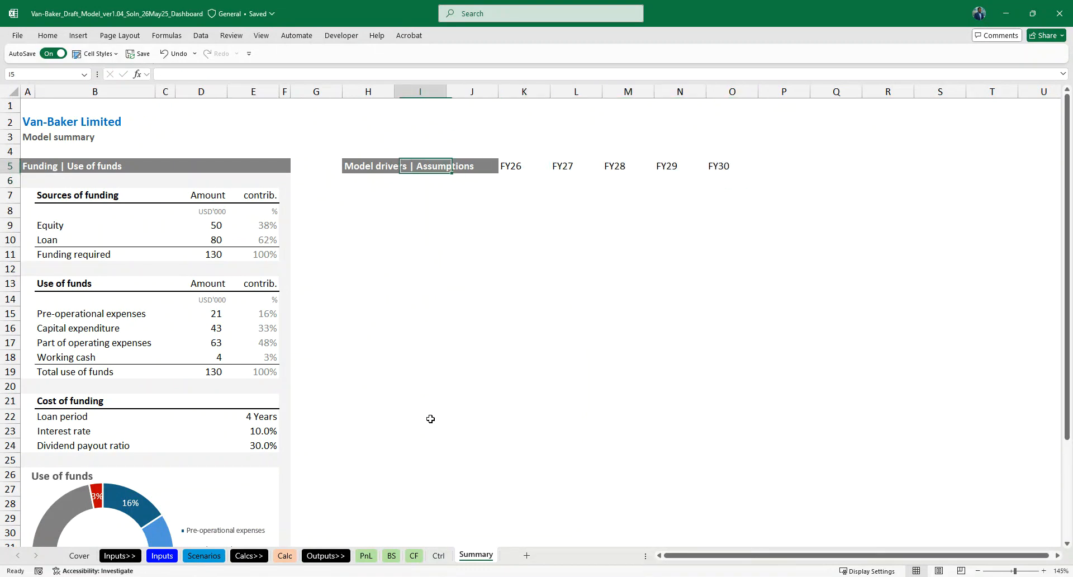
key("ctrl+shift+Right")
key("ctrl+shift+Right")
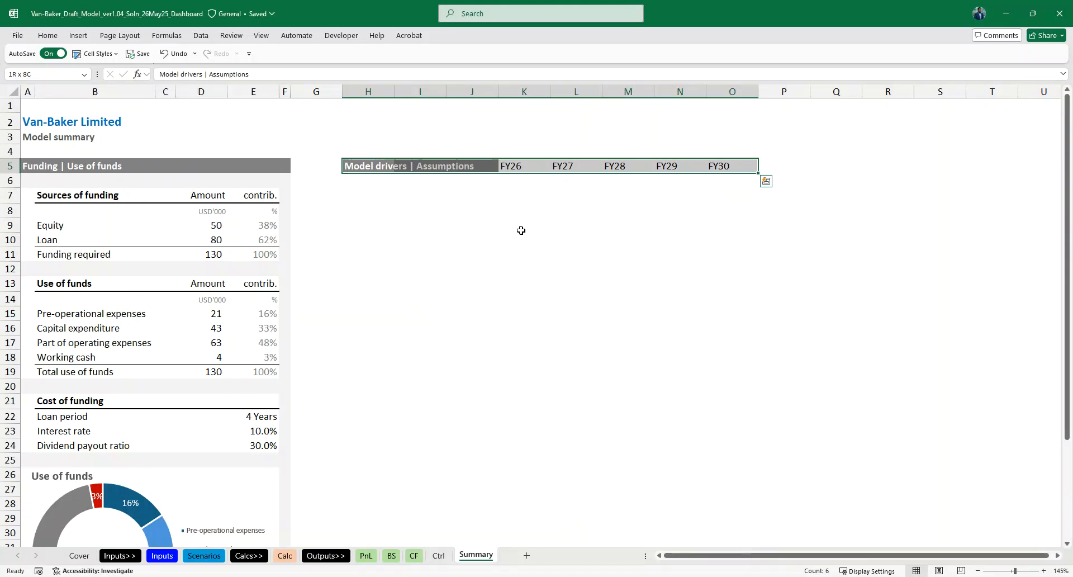
left_click(48, 35)
left_click(202, 75)
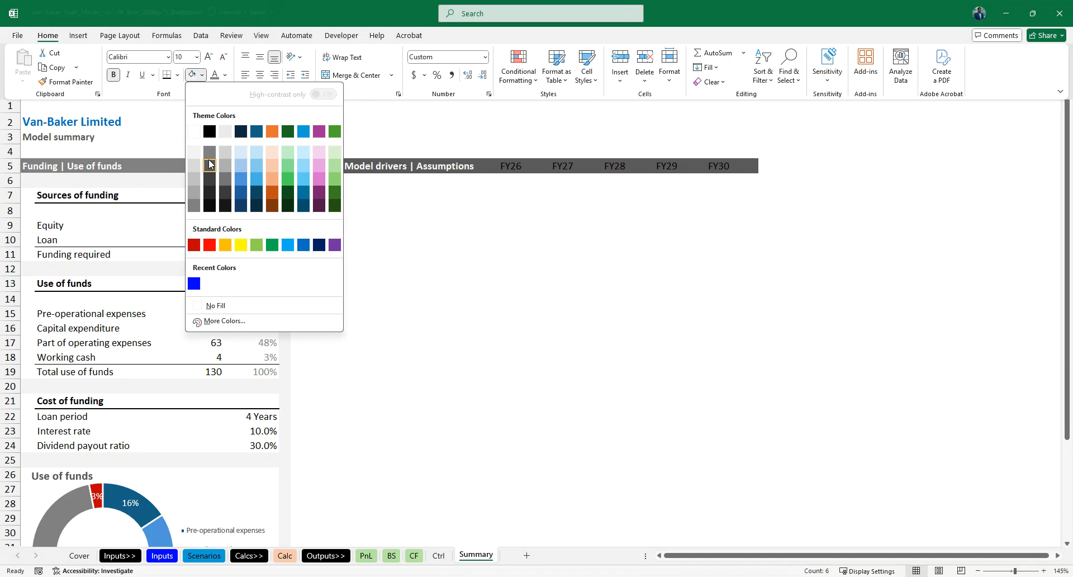
left_click(209, 152)
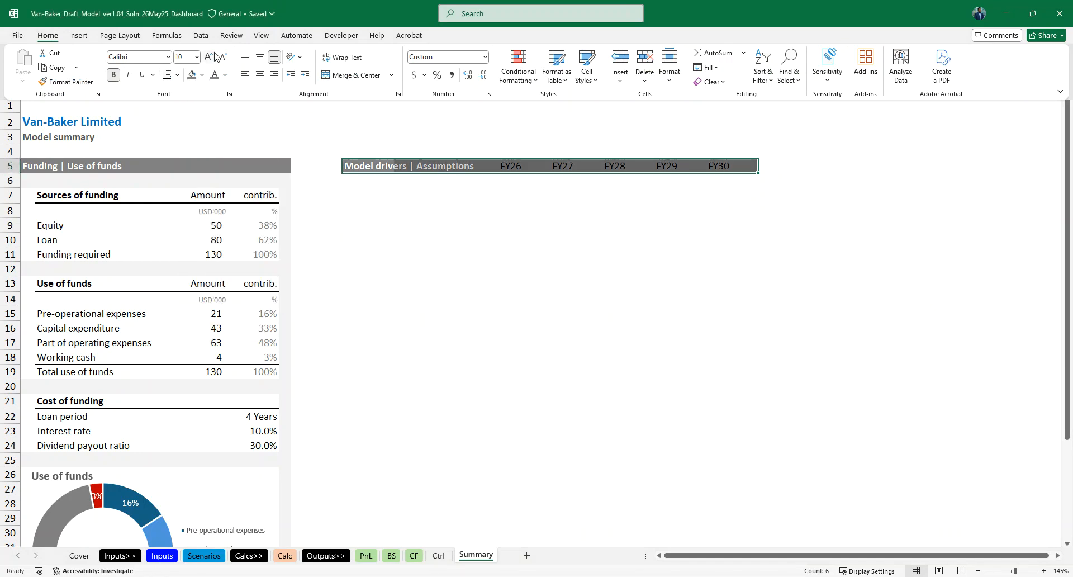
left_click(225, 75)
left_click(217, 146)
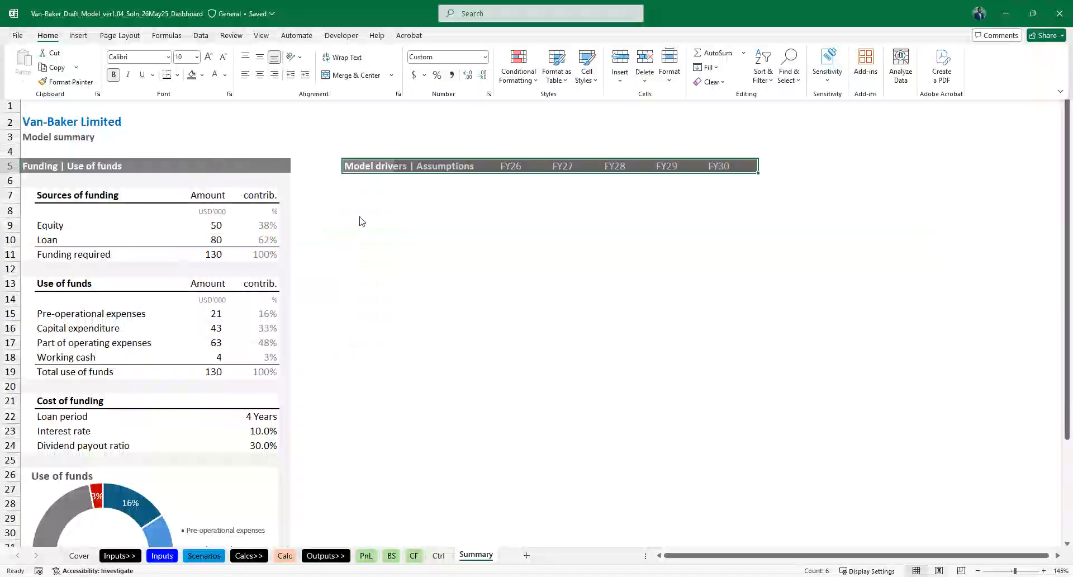
- Link H7 on the Summary sheet to the Cost incremental factor heading on the Inputs sheet
left_click(356, 202)
left_click(358, 192)
scroll(357, 190, "down", 2)
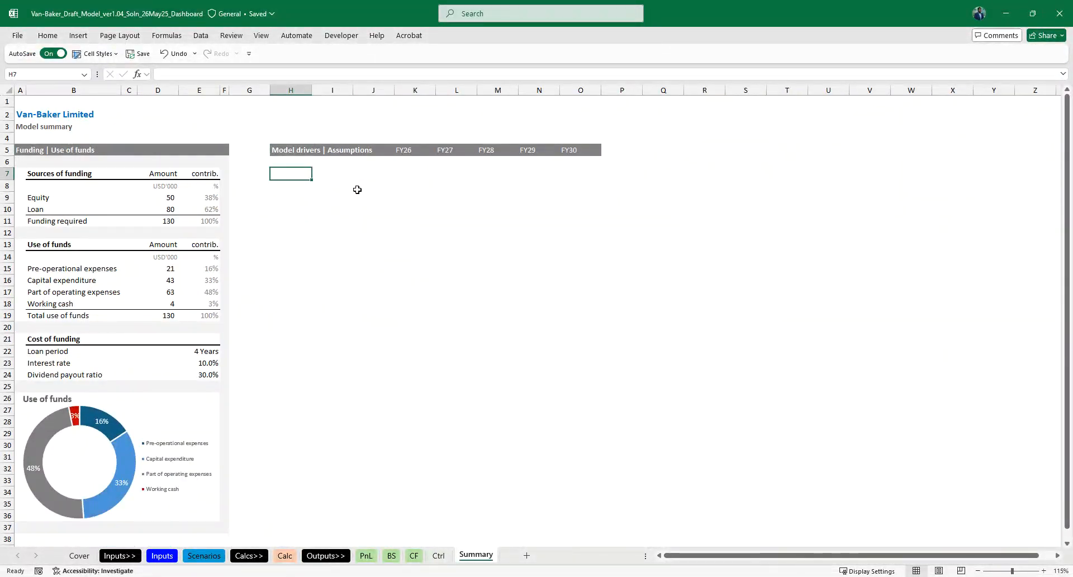
type("=")
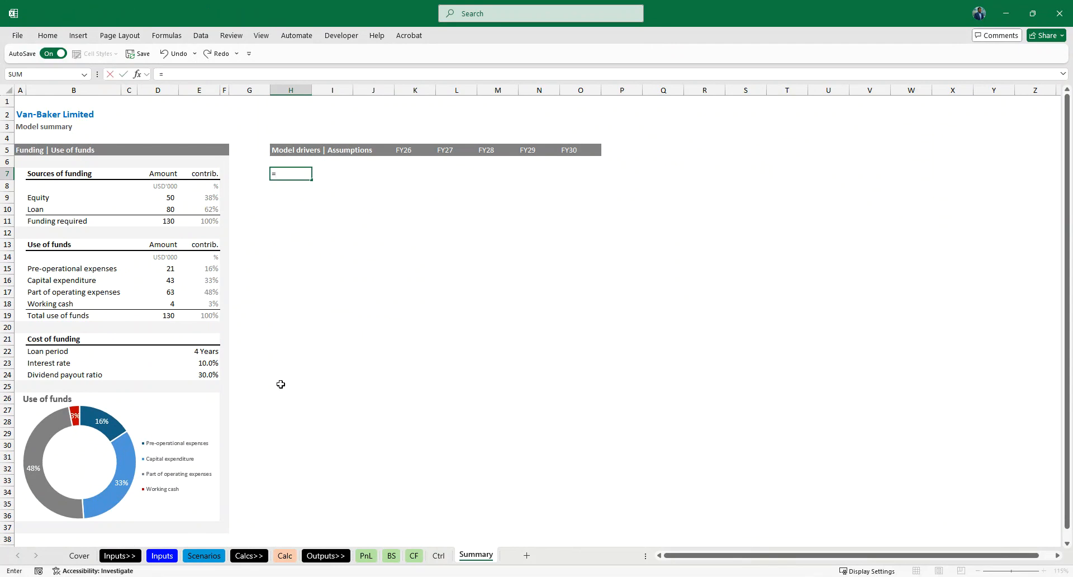
left_click(162, 555)
scroll(103, 495, "down", 7)
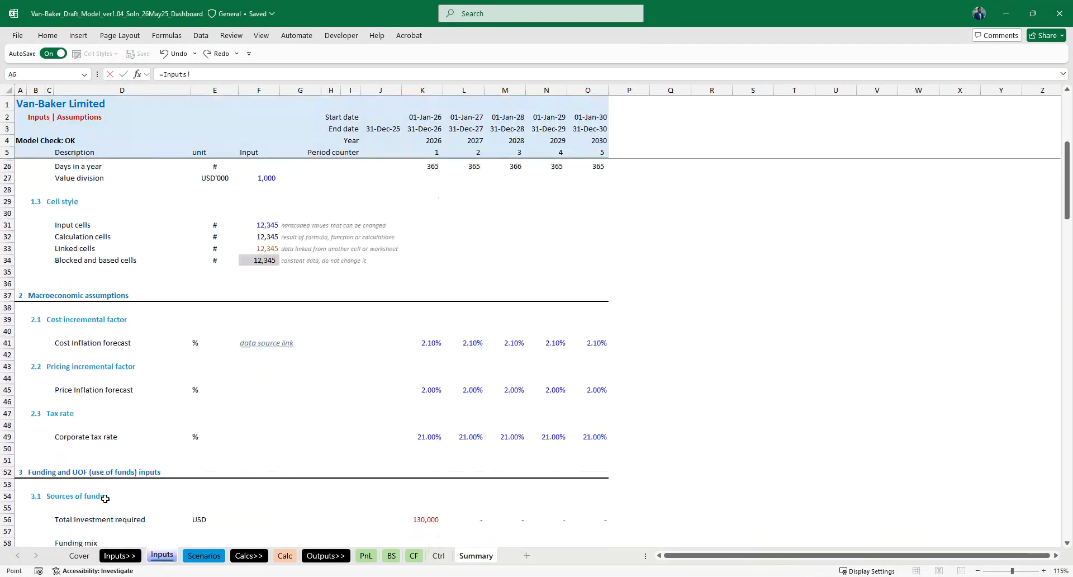
left_click(65, 343)
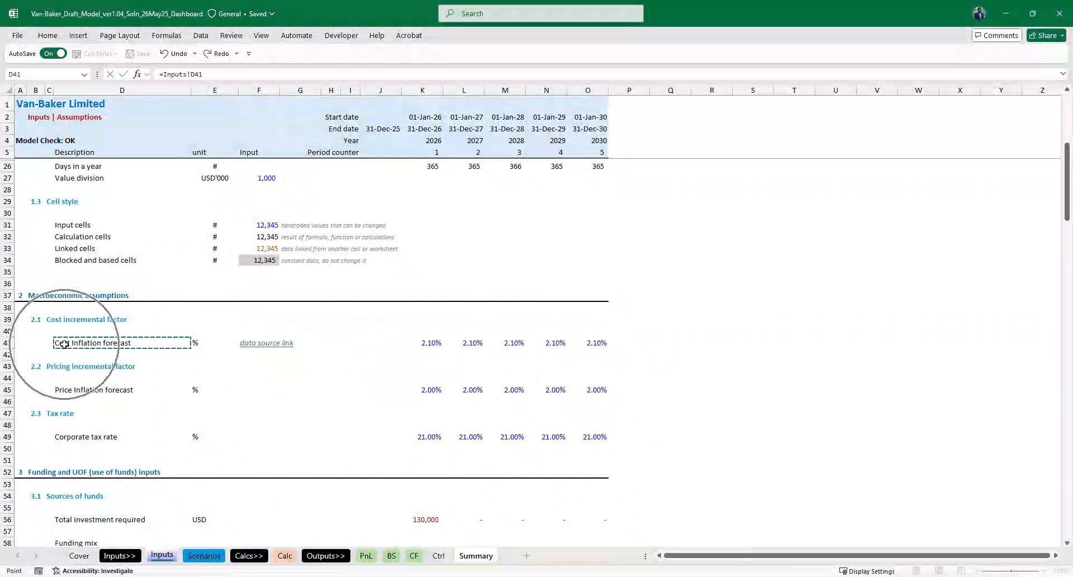
key("Up")
key("Up")
key("Left")
key("Return")
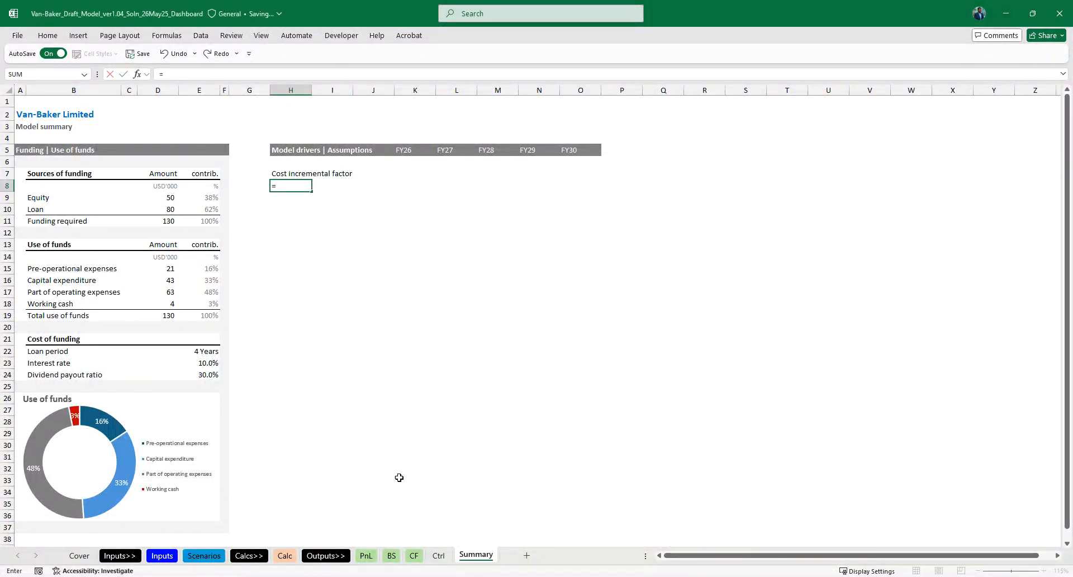
key("Escape")
- Enter the row labels Cost inflation, Price inflation and Tax rate in H7:H9 and select K7 under FY26
key("Up")
type("Cost inflation")
key("Return")
type("Price inflation")
key("Return")
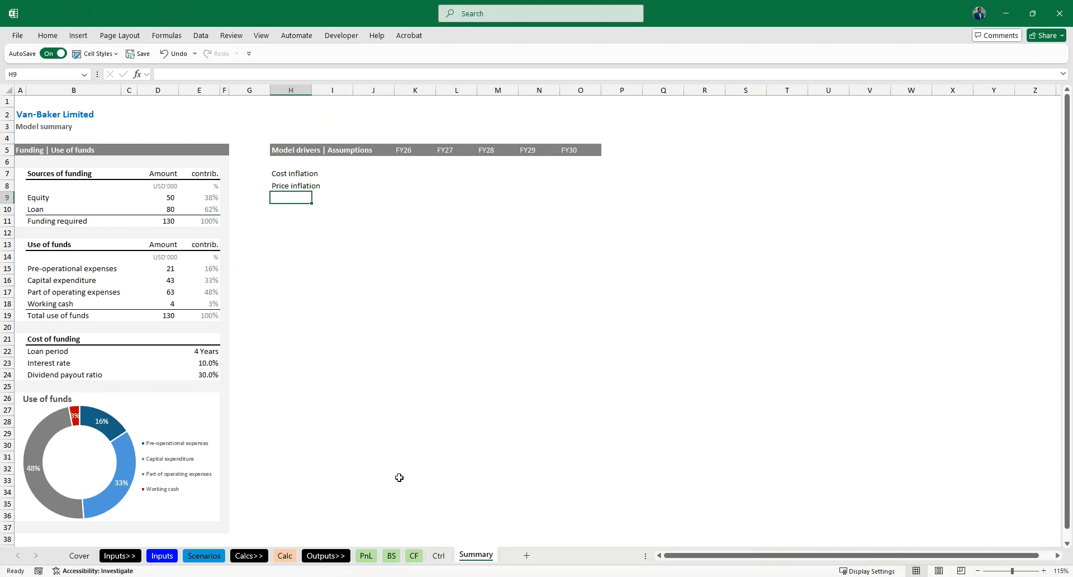
type("Tax rat")
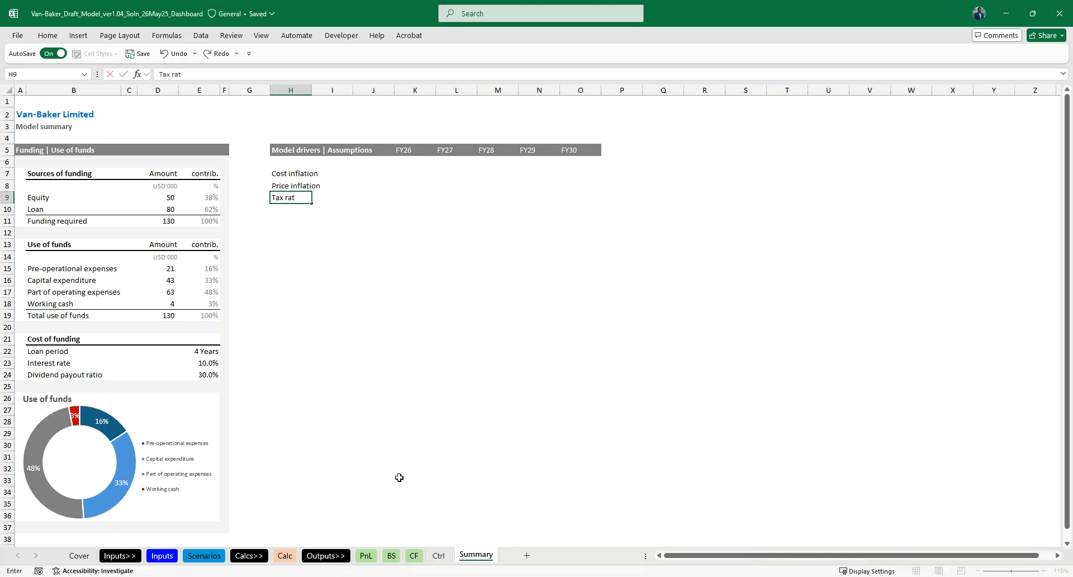
type("e")
key("Right")
key("Up")
key("Up")
key("Right")
key("Right")
type("=")
left_click(167, 555)
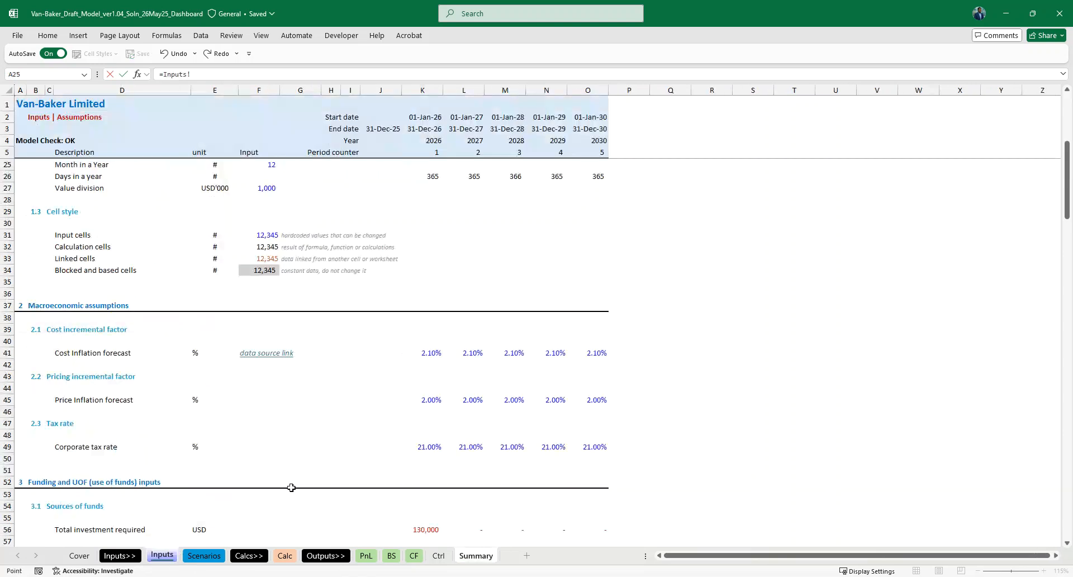
left_click(204, 556)
key("Escape")
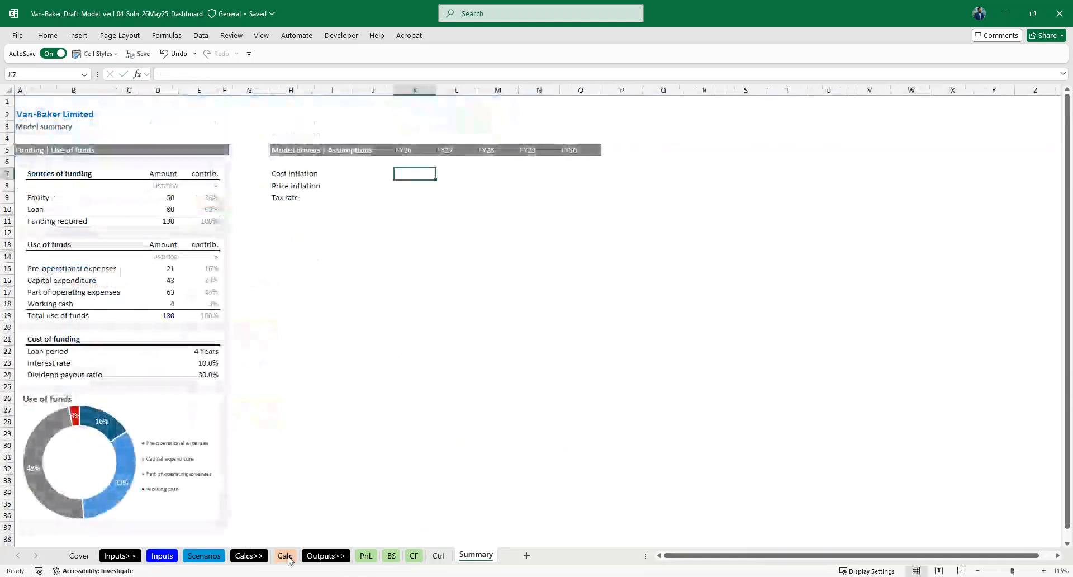
- Link K7 on the Summary sheet to the first year's Cost inflation forecast with =Calc!K13
left_click(286, 556)
scroll(362, 343, "up", 20)
scroll(363, 343, "up", 20)
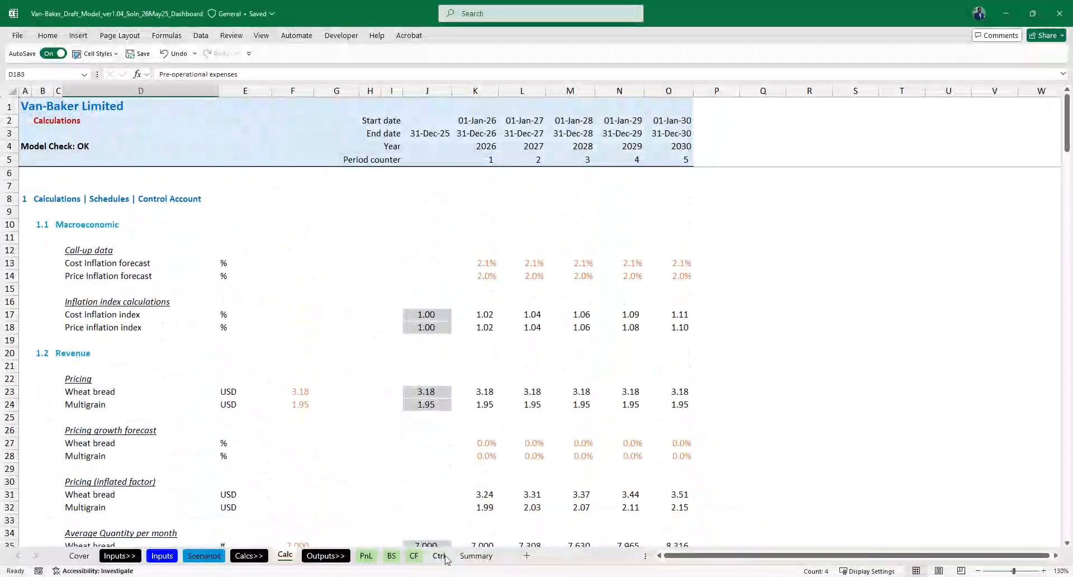
left_click(475, 556)
type("=")
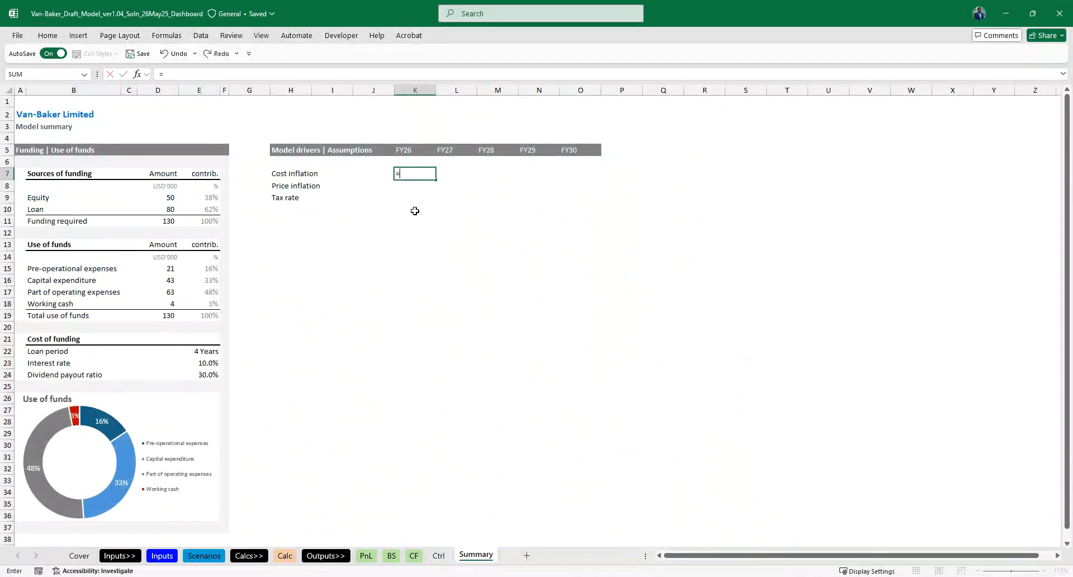
left_click(284, 555)
left_click(487, 261)
key("Return")
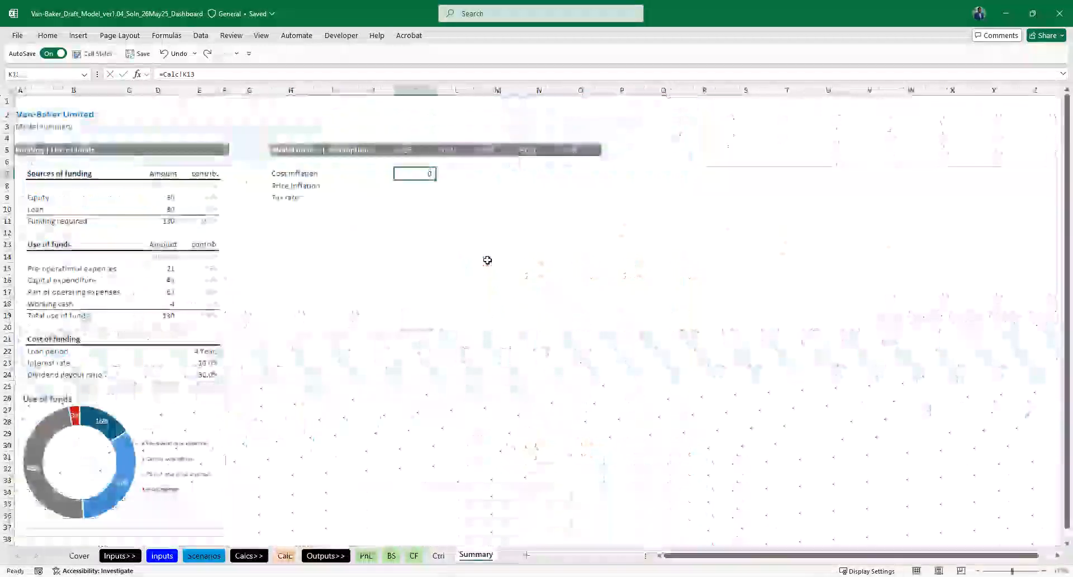
- Fill the inflation link down to K8, format K7:K8 as percentages with one decimal, and select K9
key("ctrl+d")
key("Up")
key("shift+Down")
key("ctrl+shift+5")
key("alt+h")
key("0")
key("Right")
key("Down")
key("Down")
key("Left")
type("=")
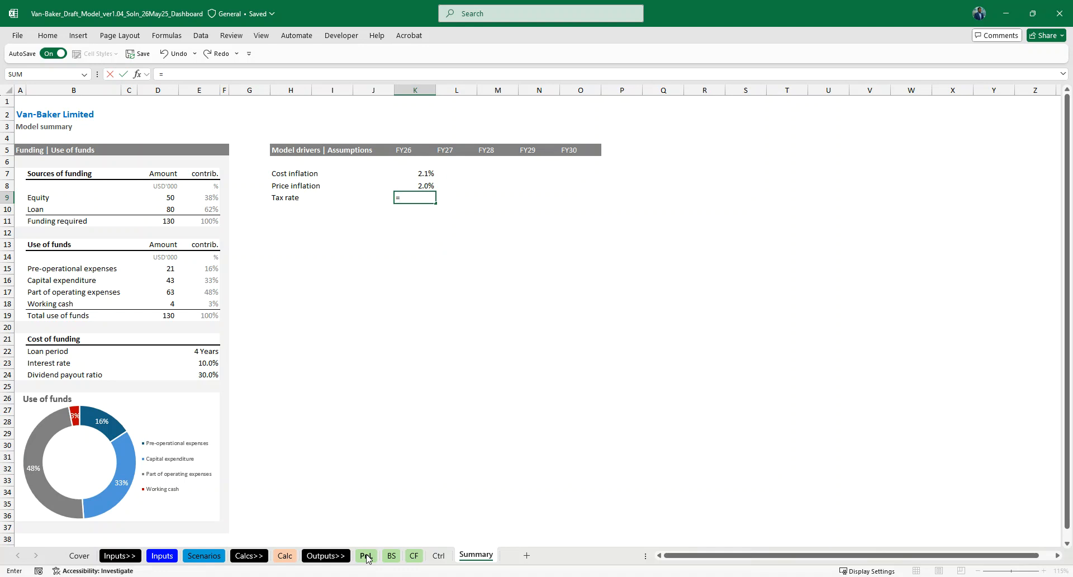
left_click(285, 555)
scroll(455, 473, "down", 4)
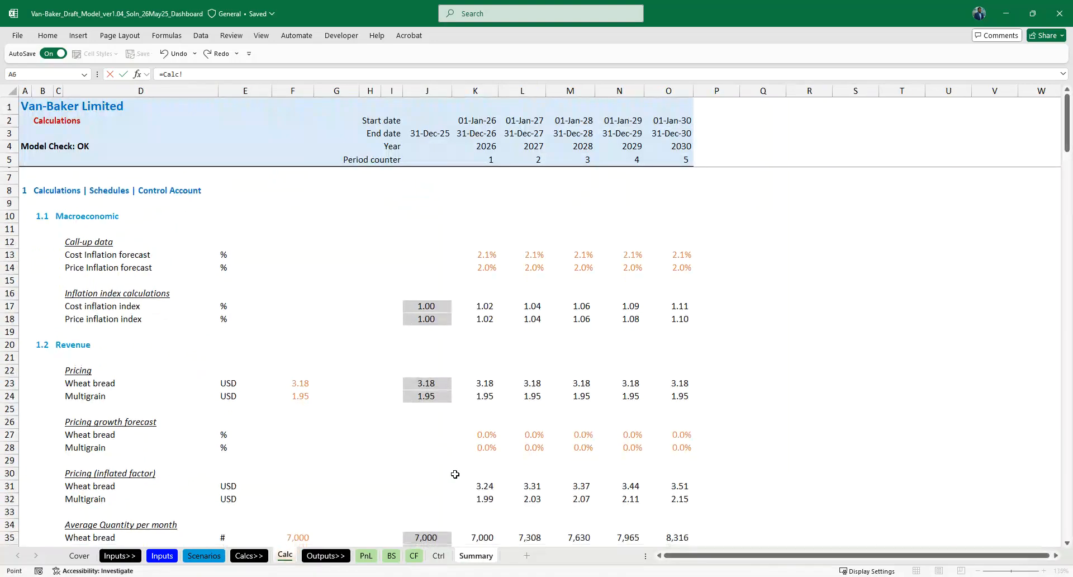
scroll(455, 474, "down", 20)
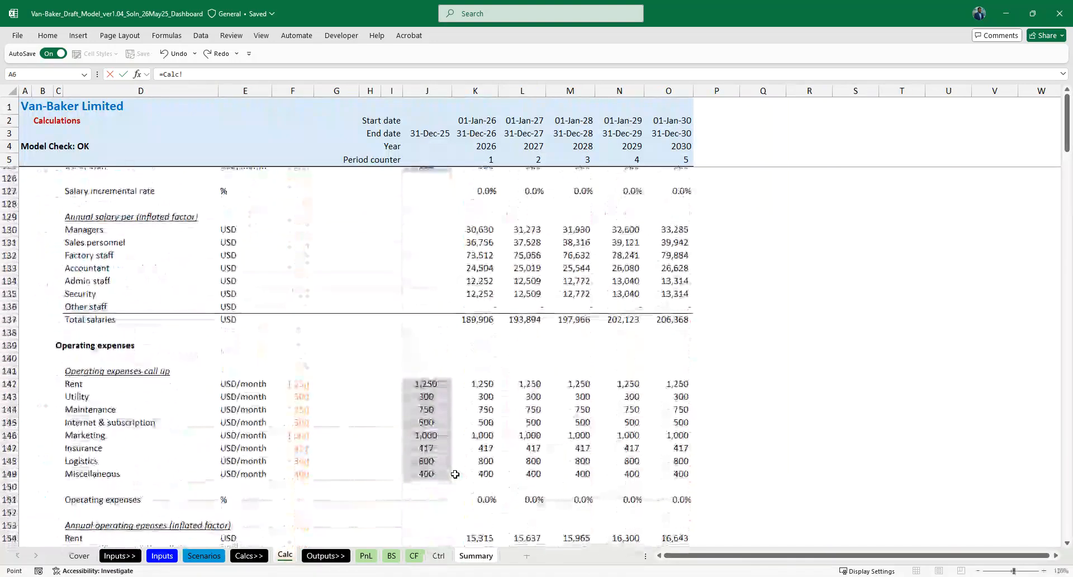
scroll(454, 473, "down", 10)
scroll(455, 474, "up", 20)
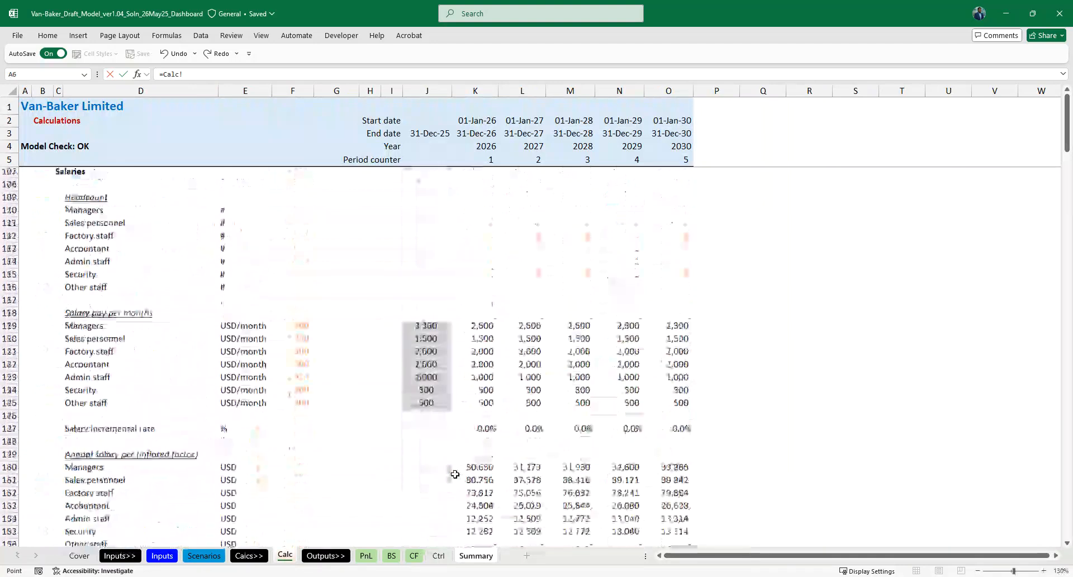
left_click(367, 557)
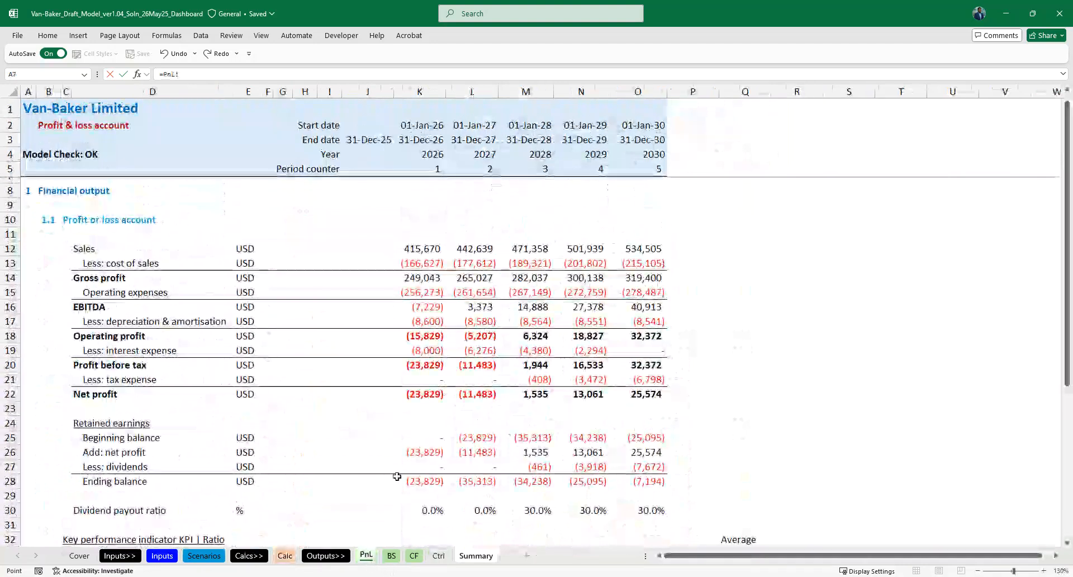
scroll(397, 476, "down", 1)
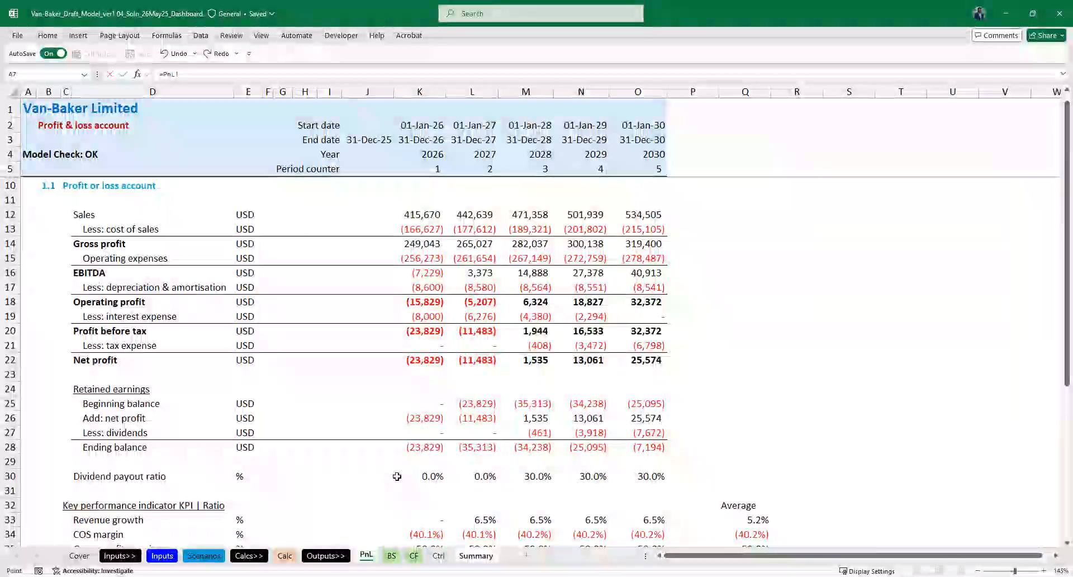
key("Escape")
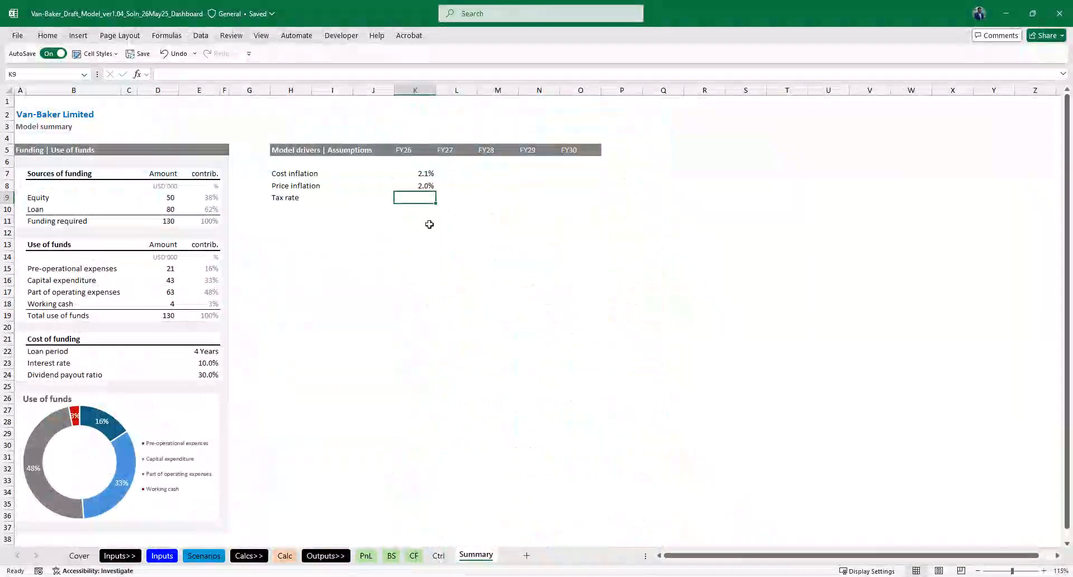
- Check which tax rate cell the 2026 tax expense formula on the PnL sheet refers to
left_click(366, 556)
left_click(440, 345)
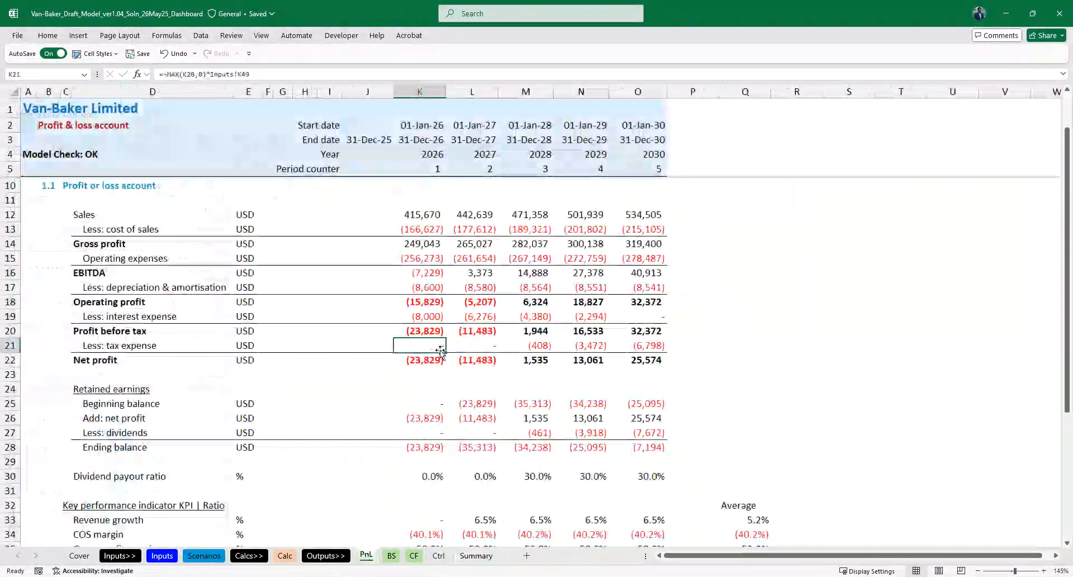
left_click(475, 556)
- Link K9 to the 2026 Corporate tax rate on the Inputs sheet and copy the percentage format from K8 onto it
type("=")
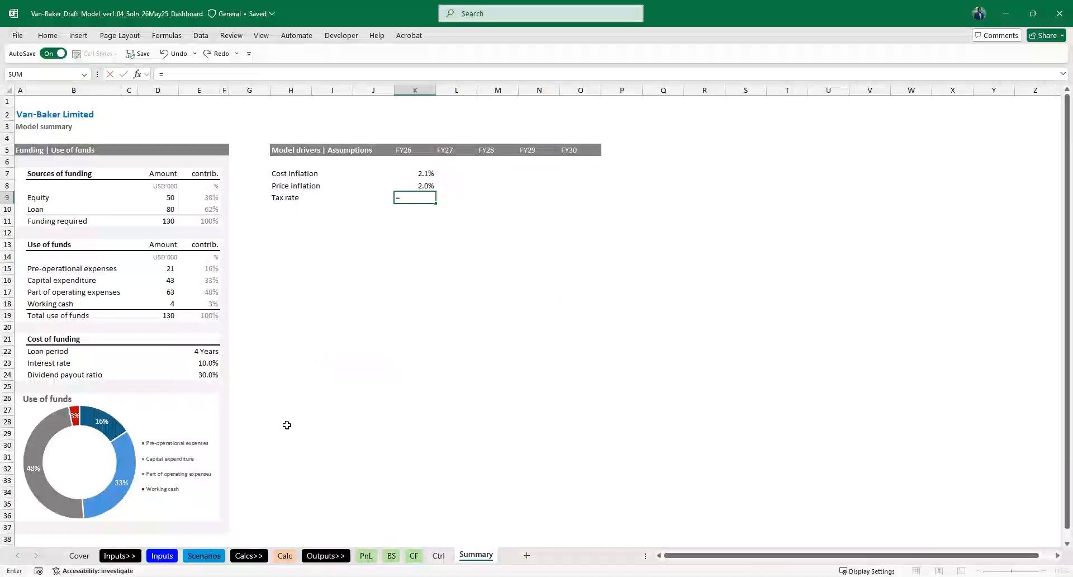
left_click(156, 558)
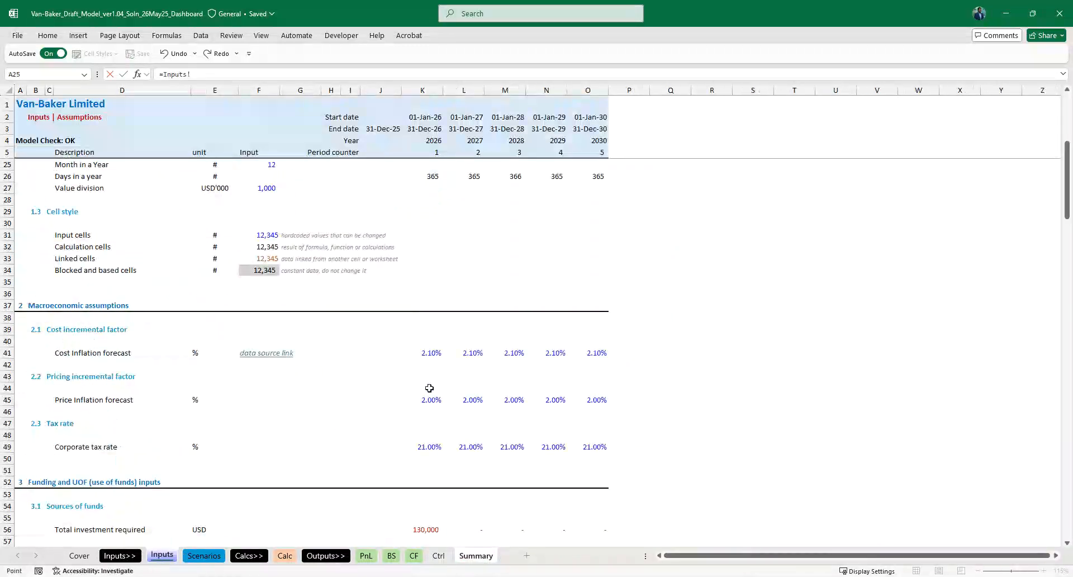
key("ctrl+Return")
key("Up")
key("alt+h")
key("f")
key("p")
key("Down")
- Fill the cost inflation, price inflation and tax rate formulas from K7:K9 across to column O
key("Up")
key("Up")
key("shift+Down")
key("shift+Down")
key("shift+Right")
key("shift+Right")
key("shift+Right")
key("shift+Right")
key("ctrl+r")
key("Up")
key("Up")
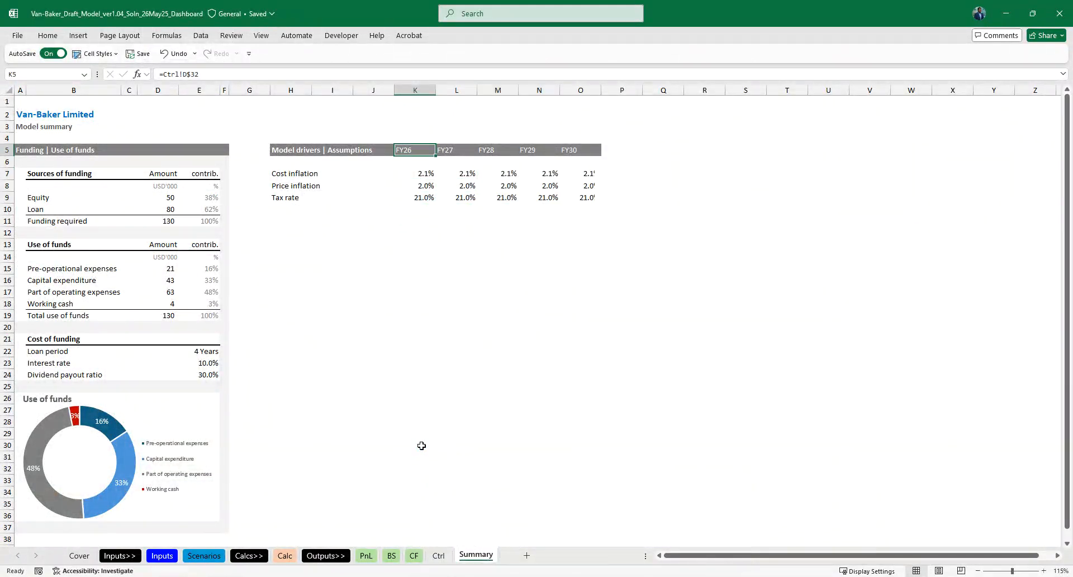
- Right-align the FY26 to FY30 headers in K5:O5
key("shift+Right")
key("shift+Right")
key("shift+Right")
key("shift+Right")
key("alt+h")
key("a")
key("r")
- Move the cost inflation, price inflation and tax rate rows in H7:O9 up one row, directly below the header band
key("Down")
key("Down")
key("Left")
key("Left")
key("Left")
key("shift+Down")
key("shift+Down")
key("shift+Right")
key("shift+Right")
key("shift+Right")
key("shift+Right")
key("shift+Right")
key("shift+Right")
key("shift+Right")
key("ctrl+x")
key("Up")
key("ctrl+v")
- Enter the heading "Product pricing" in H10, leaving one blank row below the tax rate
key("Down")
key("Down")
key("Down")
key("Down")
key("Down")
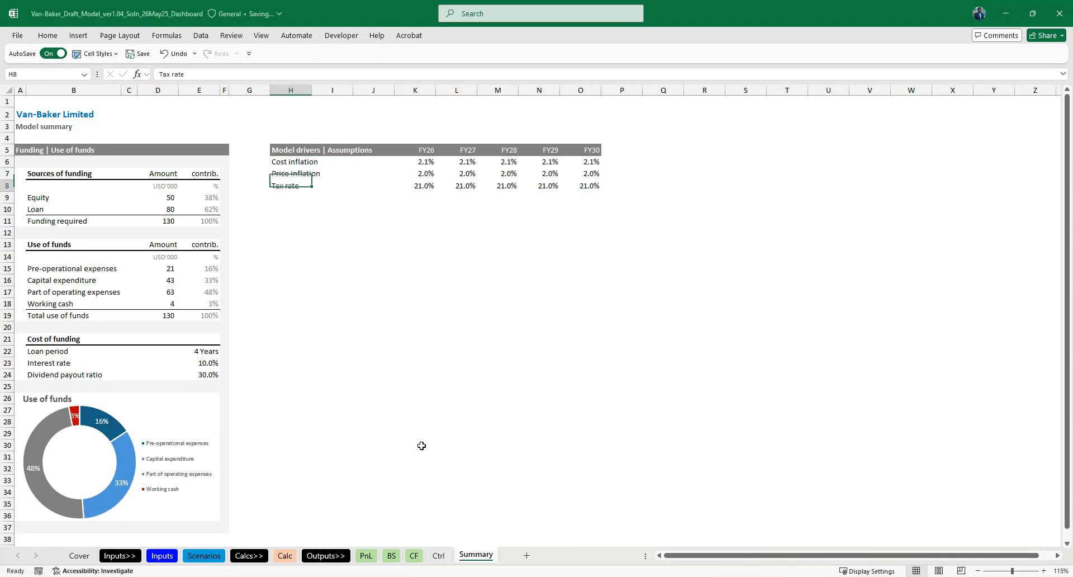
key("Up")
key("Up")
key("Up")
key("Up")
key("Up")
key("Up")
key("Down")
key("Down")
key("Down")
key("Down")
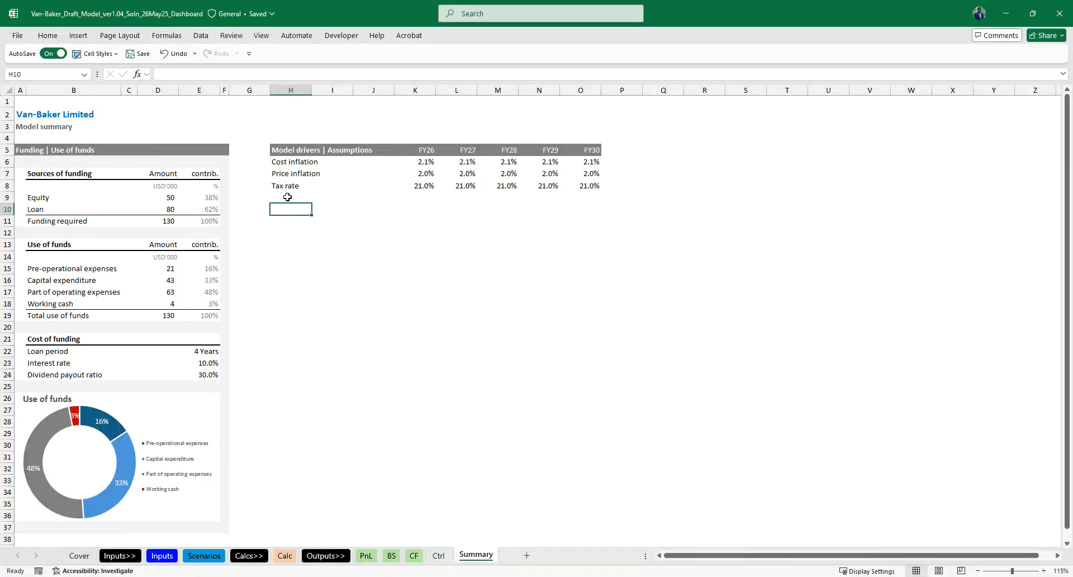
type("Prodc")
key("BackSpace")
type("ut p")
type("ct pricing")
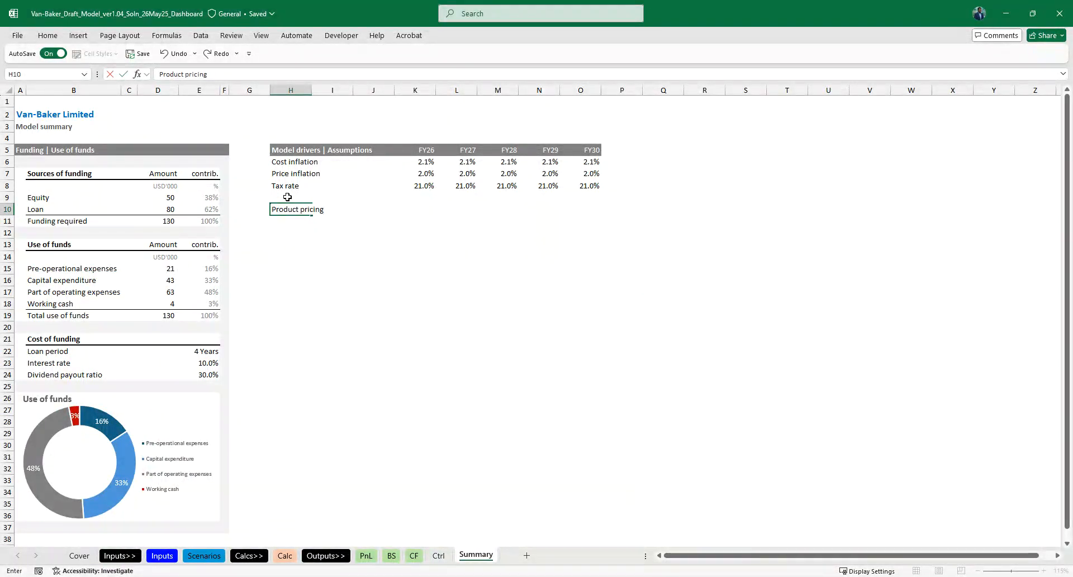
key("Return")
- Link H11 to the Wheat bread label in Calc D31 and fill the link down to H12 for Multigrain
key("Up")
key("Right")
key("Left")
key("Right")
key("Left")
key("Down")
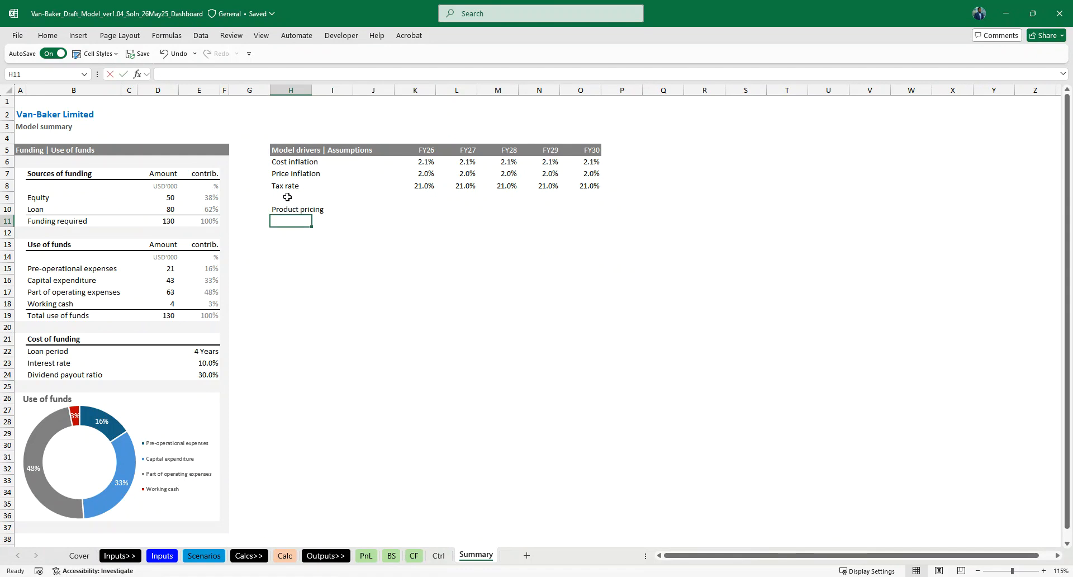
type("=")
left_click(285, 555)
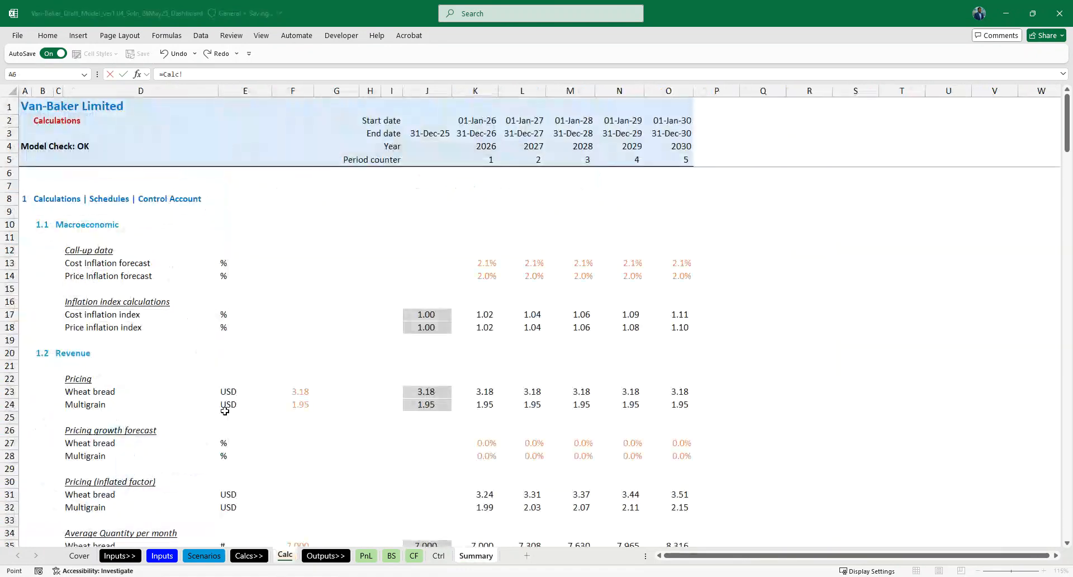
scroll(223, 371, "down", 1)
scroll(223, 374, "down", 1)
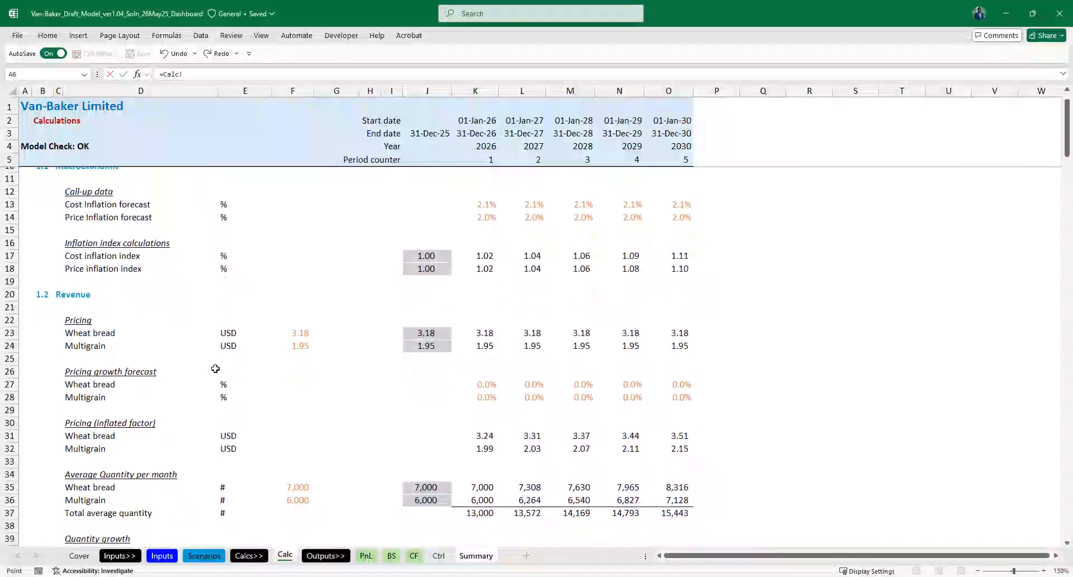
scroll(217, 380, "down", 1)
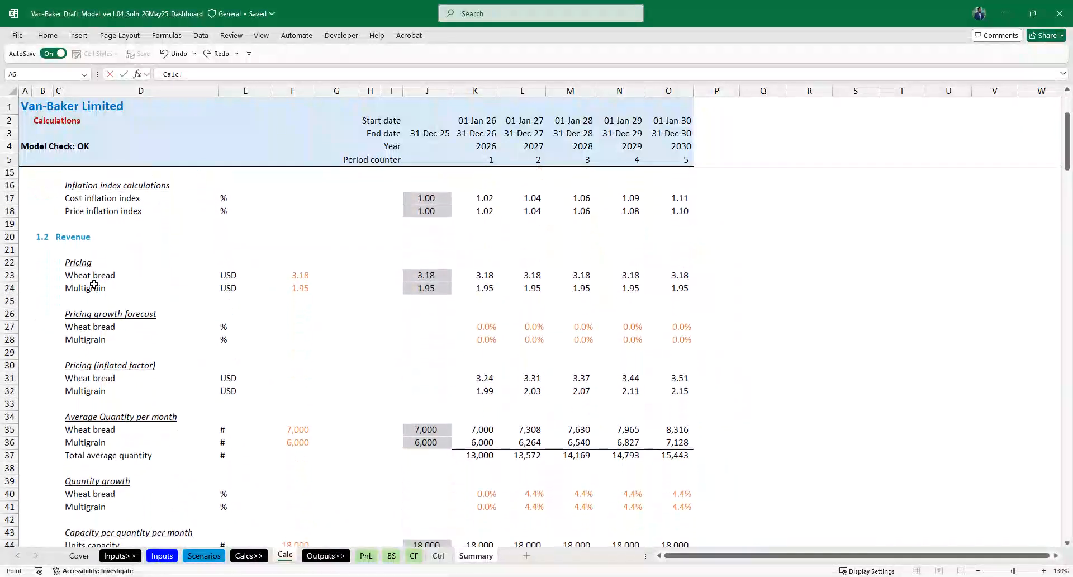
left_click(91, 380)
scroll(95, 378, "down", 2)
key("Return")
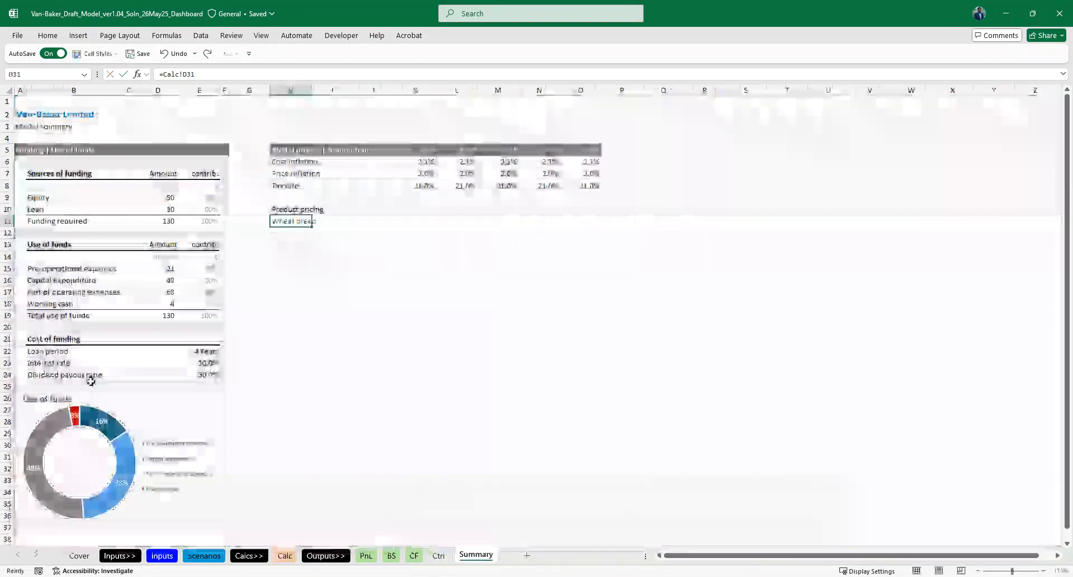
key("ctrl+d")
- Indent the product labels in H11:H12 and italicise the Product pricing heading in H10
key("Up")
key("shift+Down")
key("alt+h")
key("6")
key("Up")
key("Down")
- Link K11 to the 2026 inflated wheat bread price in Calc K31 and fill it down to K12
key("Right")
key("Right")
key("Right")
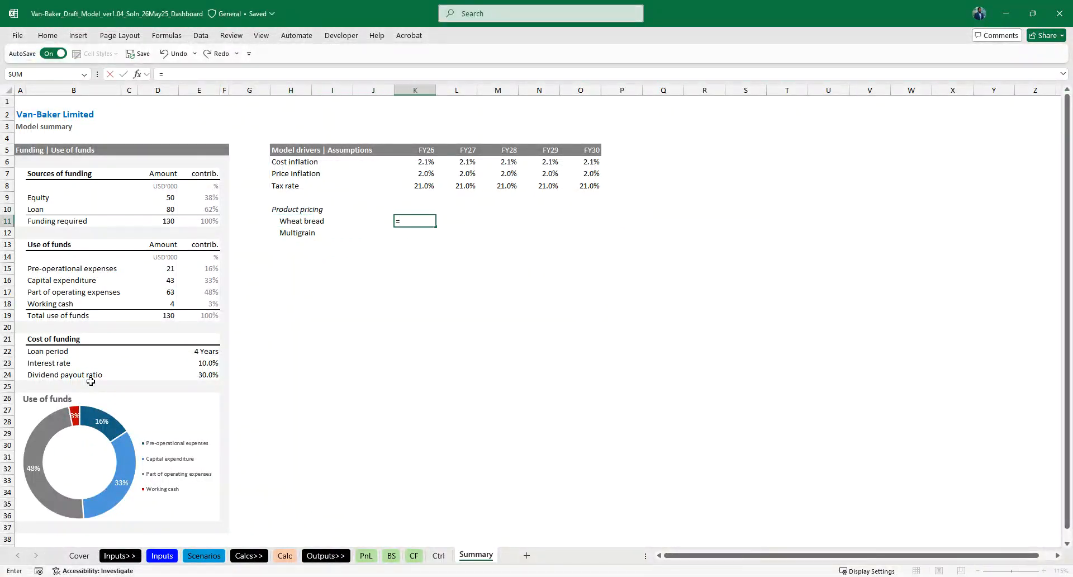
type("=")
left_click(285, 555)
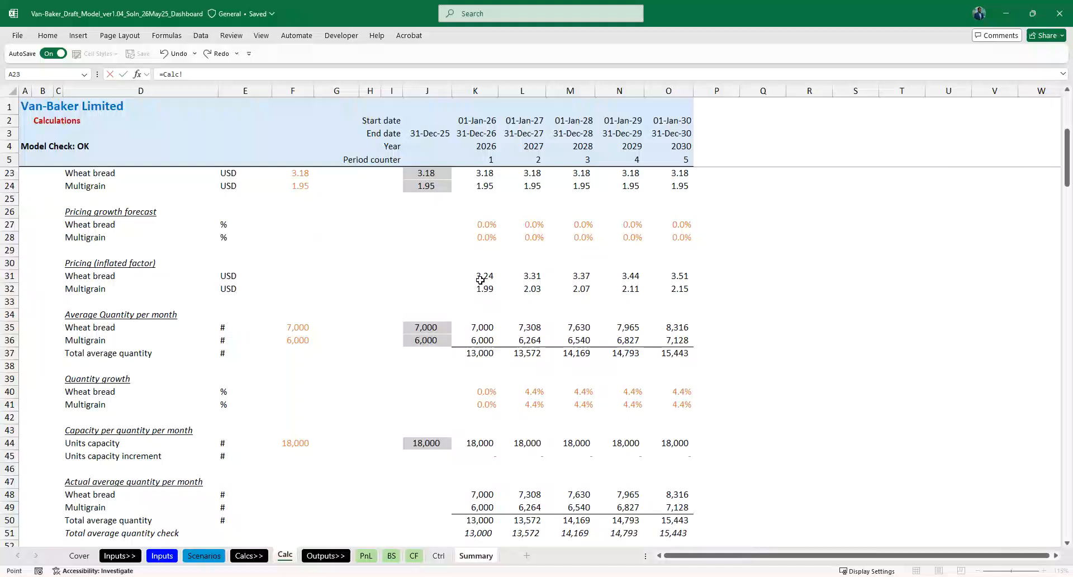
key("ctrl+Return")
key("Down")
key("ctrl+d")
- Fill the wheat bread and multigrain price links from K11:K12 across to column O
key("Up")
key("shift+Down")
key("shift+Right")
key("shift+Right")
key("shift+Right")
key("shift+Right")
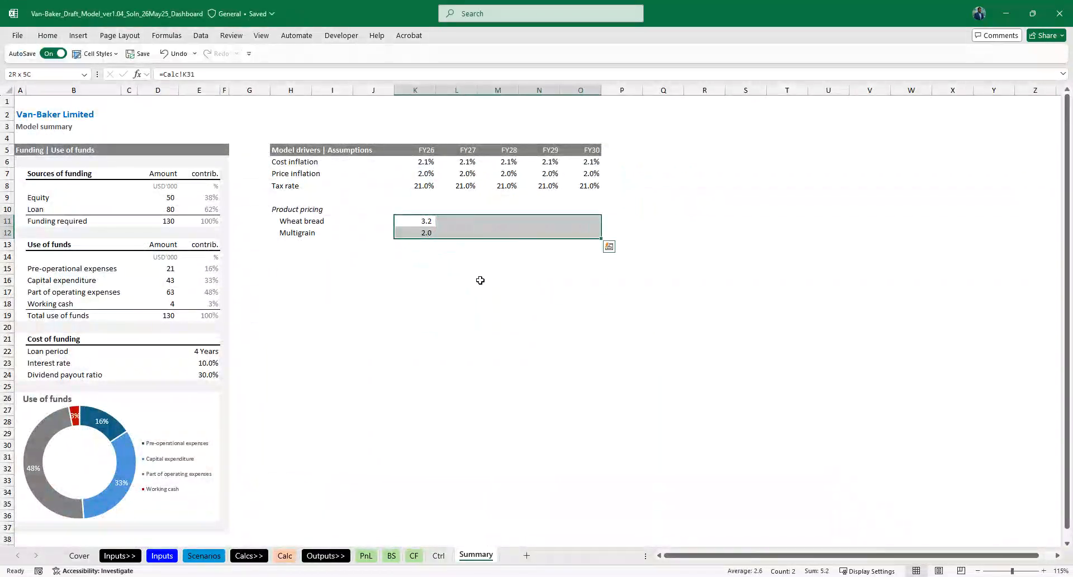
key("ctrl+r")
- Enter the header "Base input" in J5 and widen column H so the section title fits
key("Left")
key("Right")
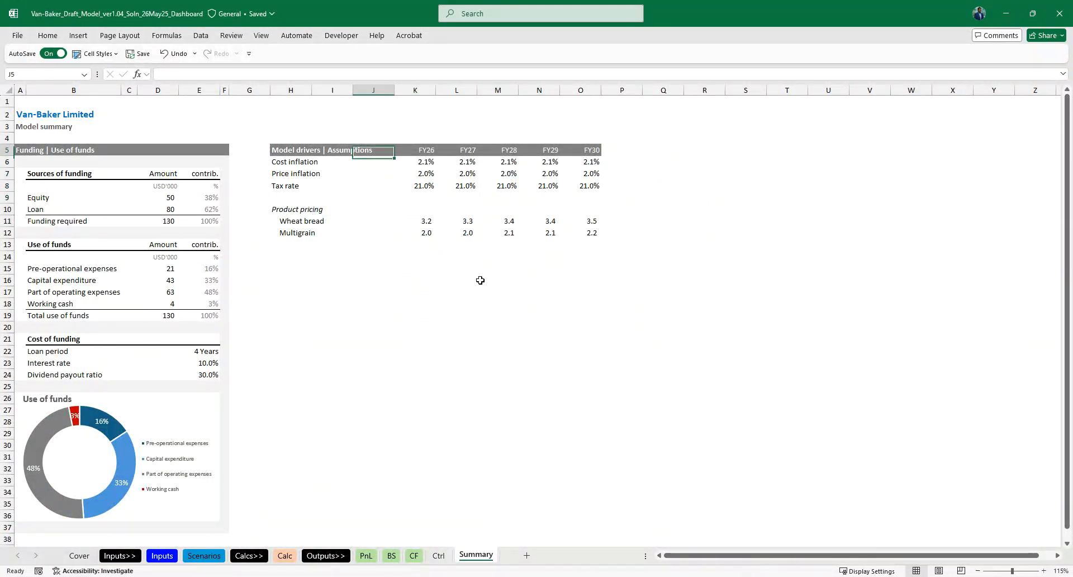
type("Base input")
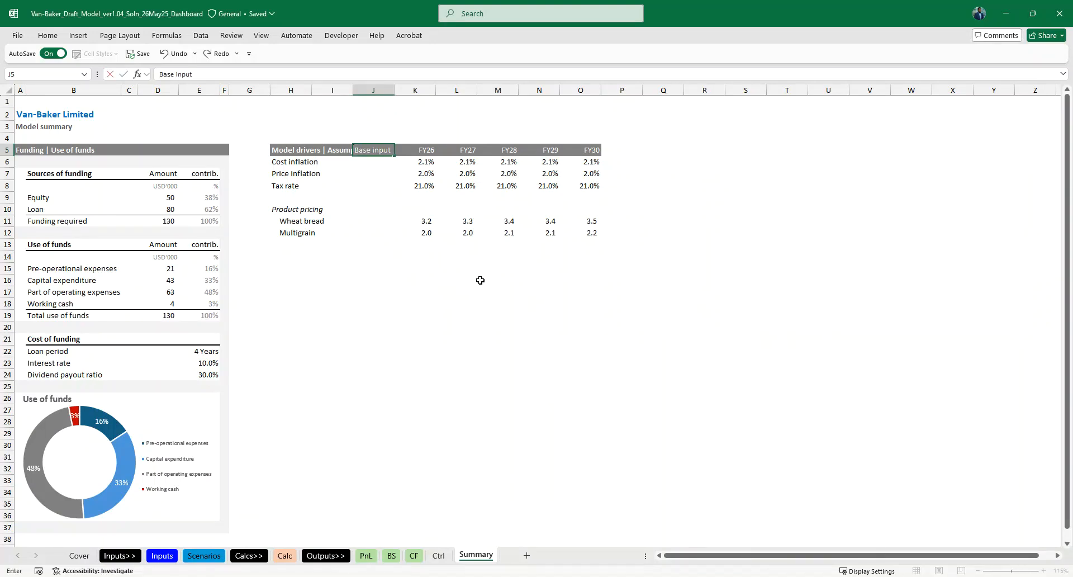
key("ctrl+Return")
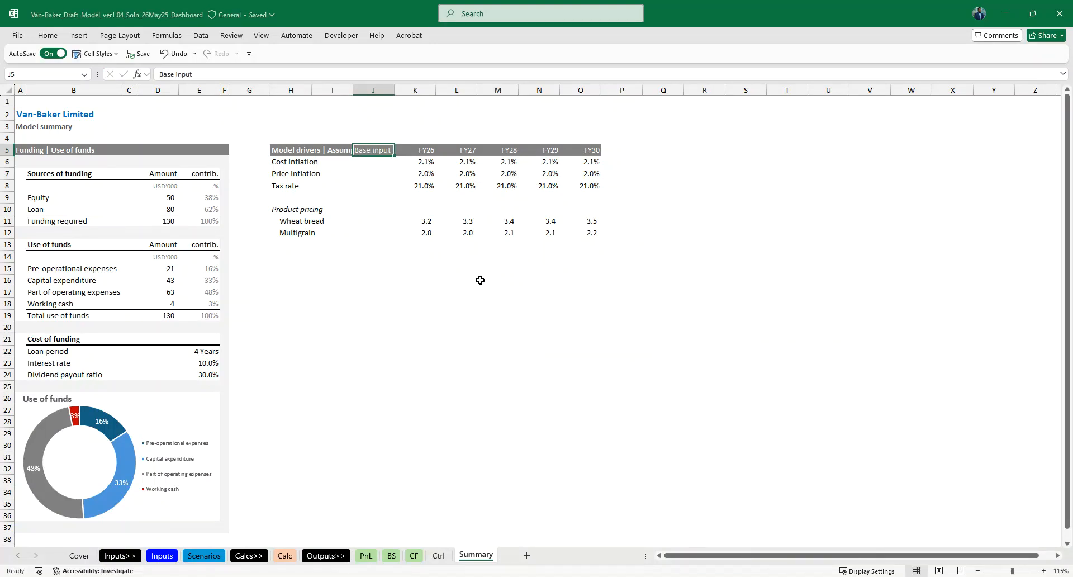
left_click_drag(312, 96, 366, 93)
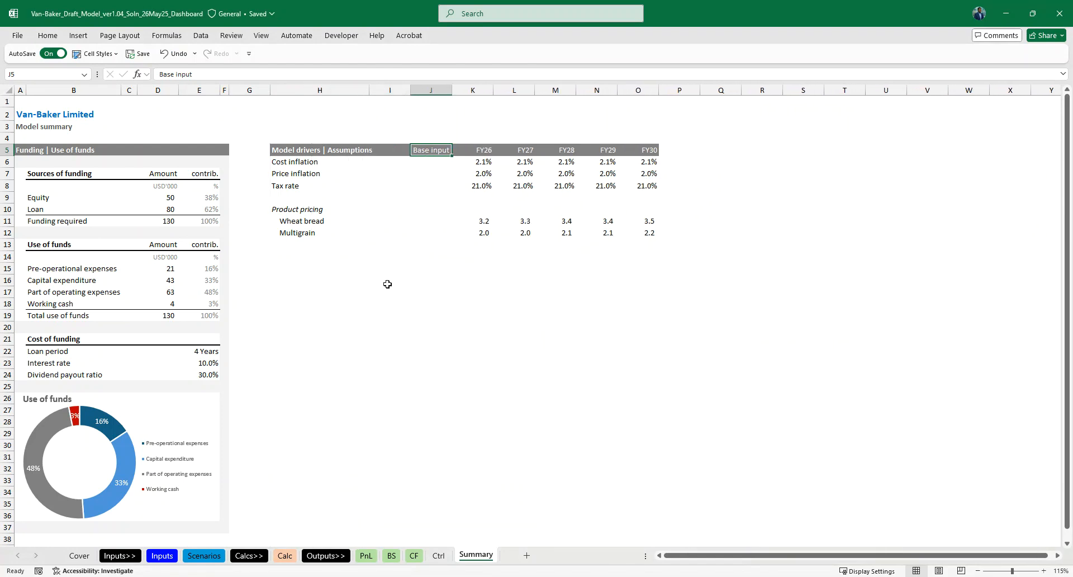
- Insert a blank column before FY26 and narrow both the new column K and column I
left_click(469, 94)
key("ctrl+shift+equal")
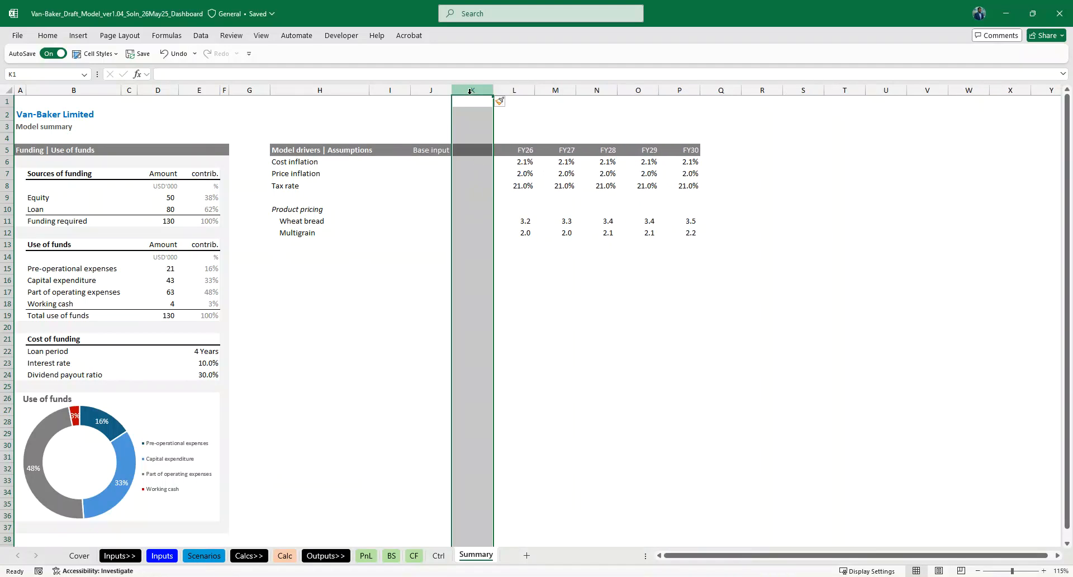
mouse_move(408, 88)
left_mouse_down()
mouse_move(375, 89)
mouse_move(387, 89)
left_mouse_up()
left_click_drag(469, 94, 446, 94)
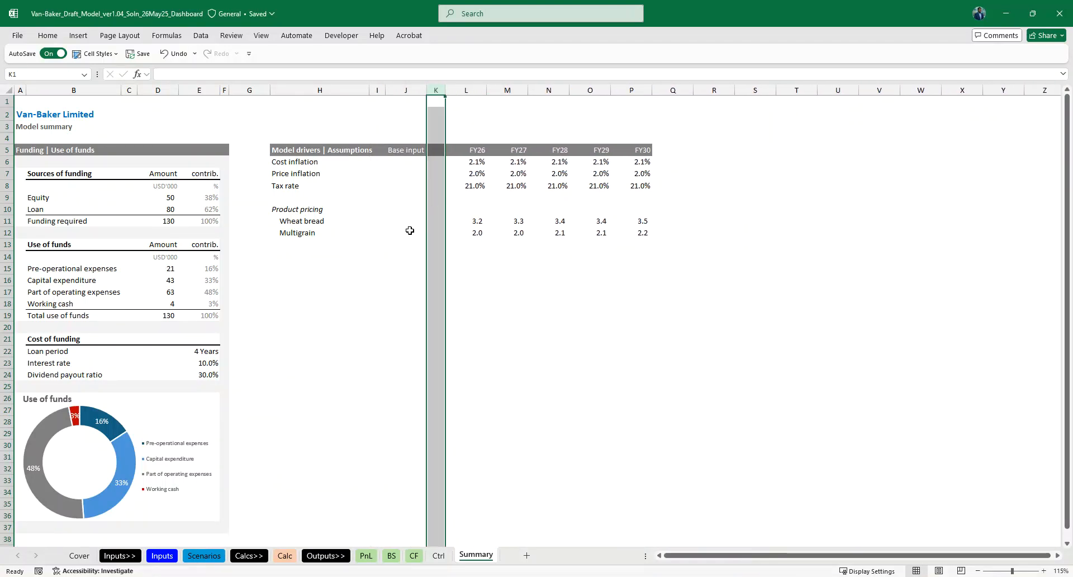
- Link J11 to the base wheat bread price in Calc J23
left_click(402, 220)
type("=")
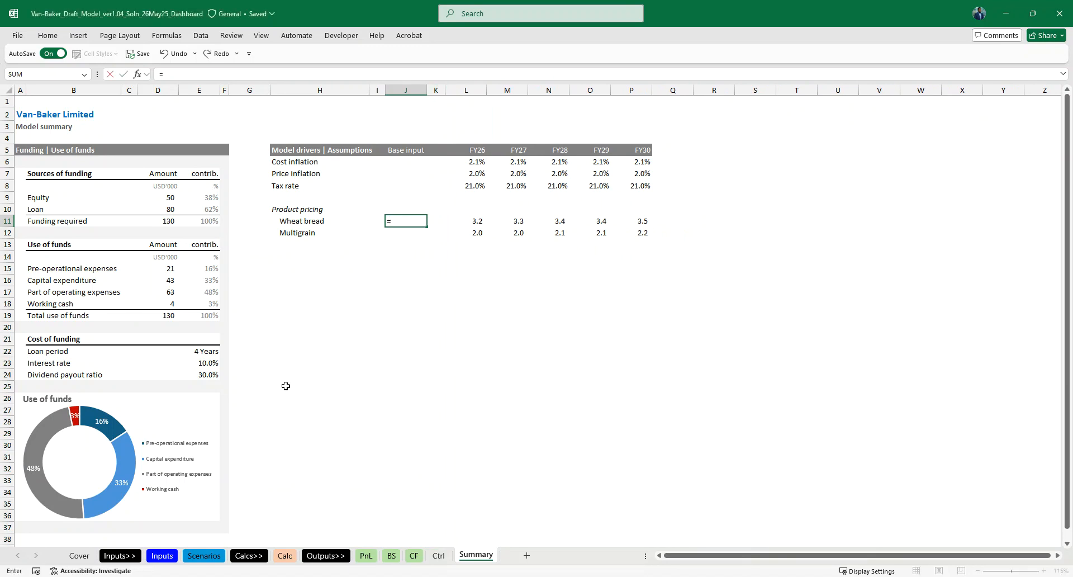
left_click(284, 555)
scroll(347, 330, "up", 4)
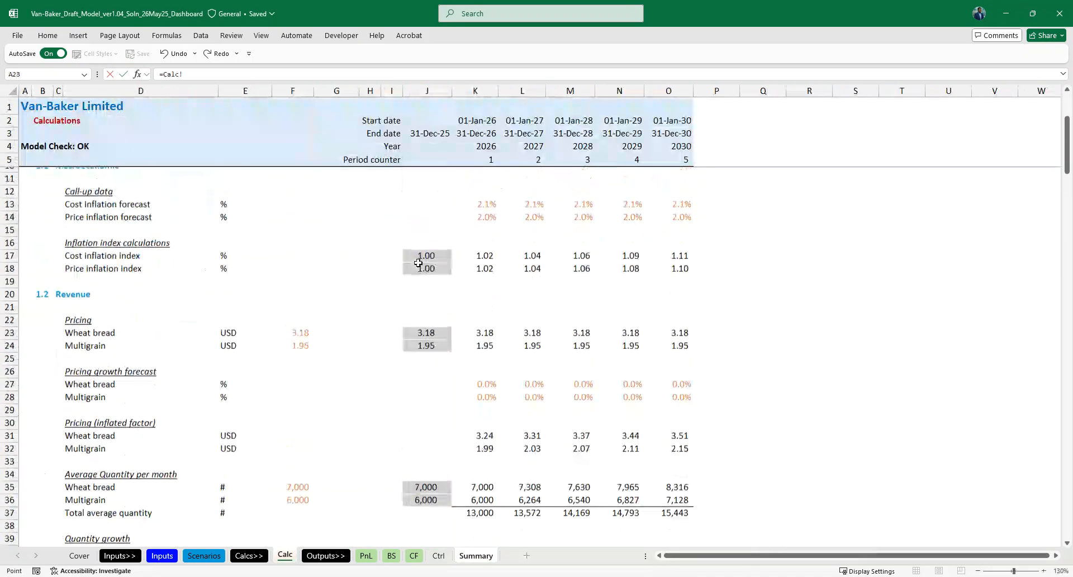
left_click(420, 332)
key("Return")
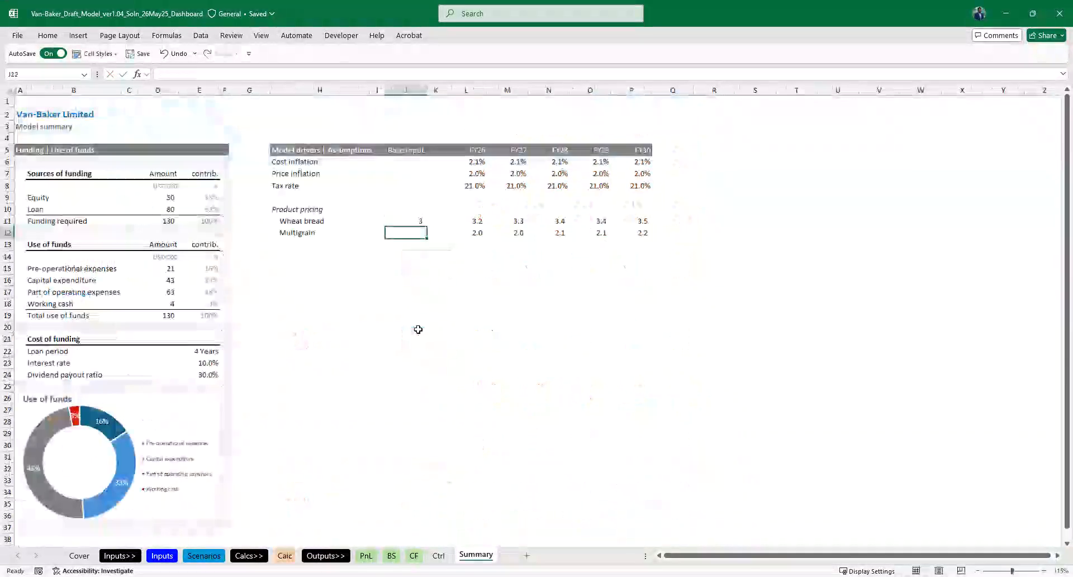
- Extend the base price link to J12 for Multigrain and show J11:J12 with one decimal
key("shift+Down")
key("alt+h")
key("0")
key("Left")
key("Right")
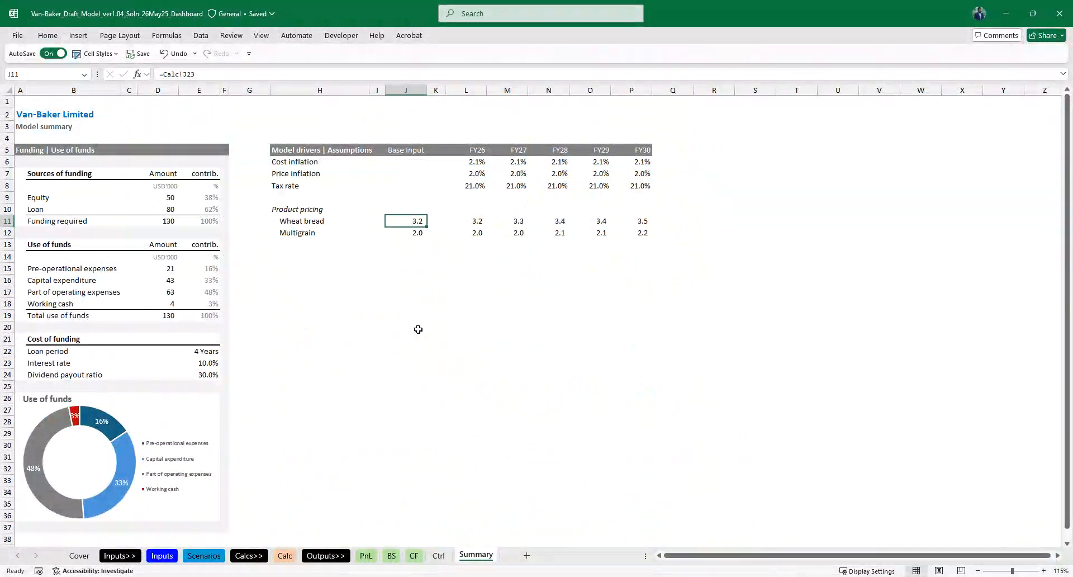
- Examine the base and yearly price links for wheat bread and multigrain across rows 11 and 12
key("Right")
key("Right")
key("Right")
key("ctrl+Right")
key("ctrl+Left")
key("Down")
key("Right")
key("Right")
key("Right")
key("Left")
key("Left")
key("ctrl+Left")
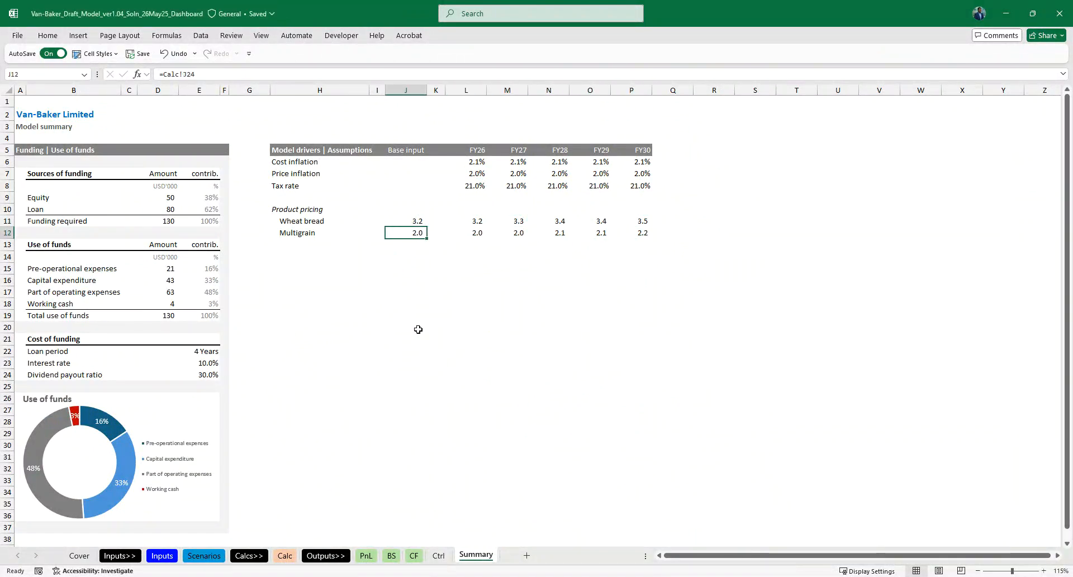
key("alt+h")
key("0")
key("ctrl+z")
- Copy the Product pricing heading to H14 and reword it as "Product costs"
key("ctrl+Left")
key("Down")
key("Down")
key("ctrl+Up")
key("ctrl+Up")
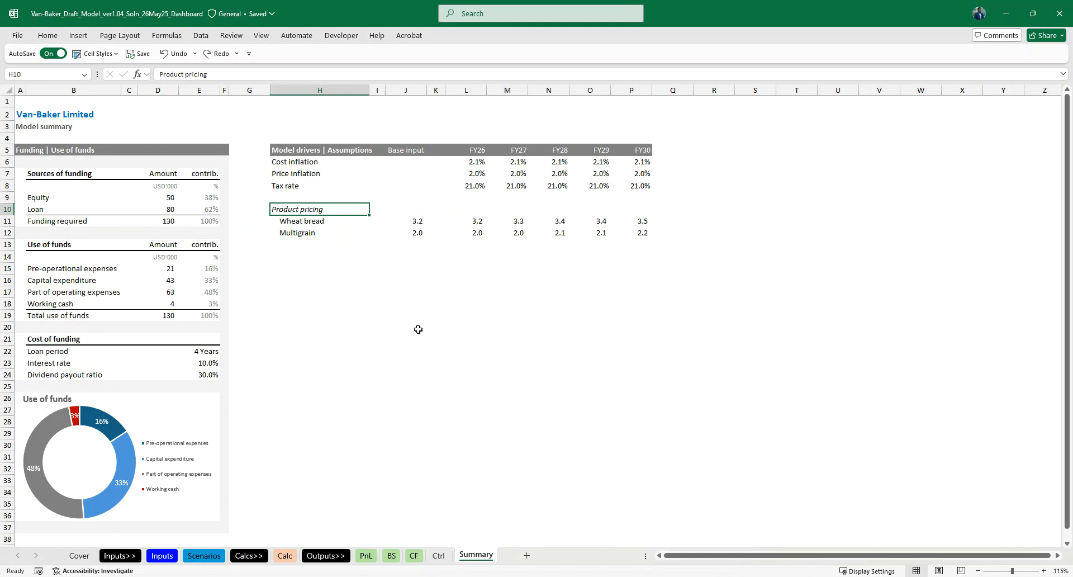
key("ctrl+c")
key("Down")
key("Down")
key("Down")
key("Down")
key("ctrl+v")
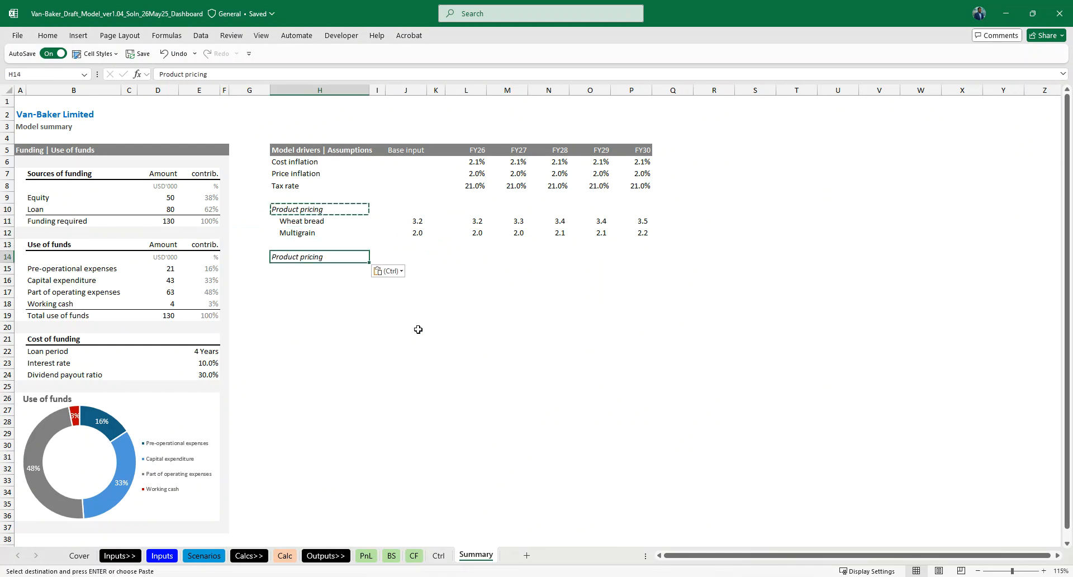
key("F2")
key("ctrl+shift+Left")
type("costs")
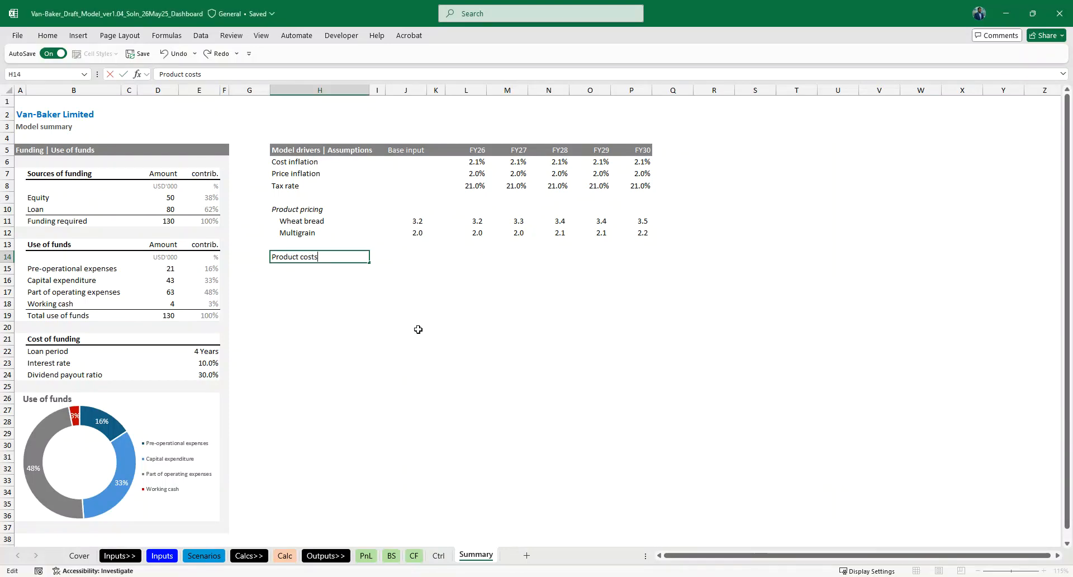
- Check the costs section on the Inputs sheet for its wording and rename the H14 heading "Costs per unit"
left_click(162, 555)
scroll(254, 361, "down", 12)
scroll(254, 361, "down", 12)
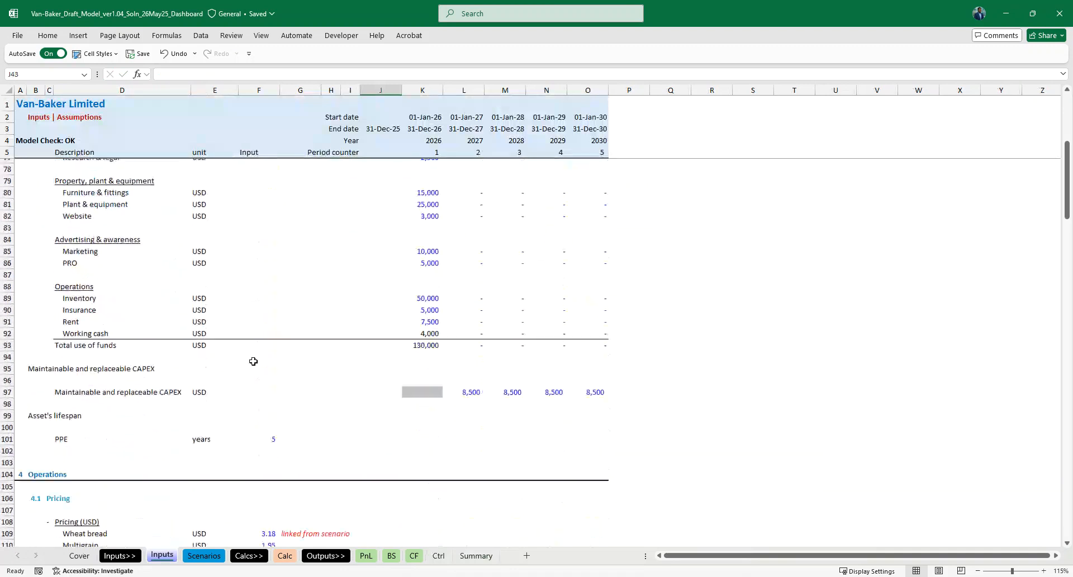
scroll(232, 418, "down", 2)
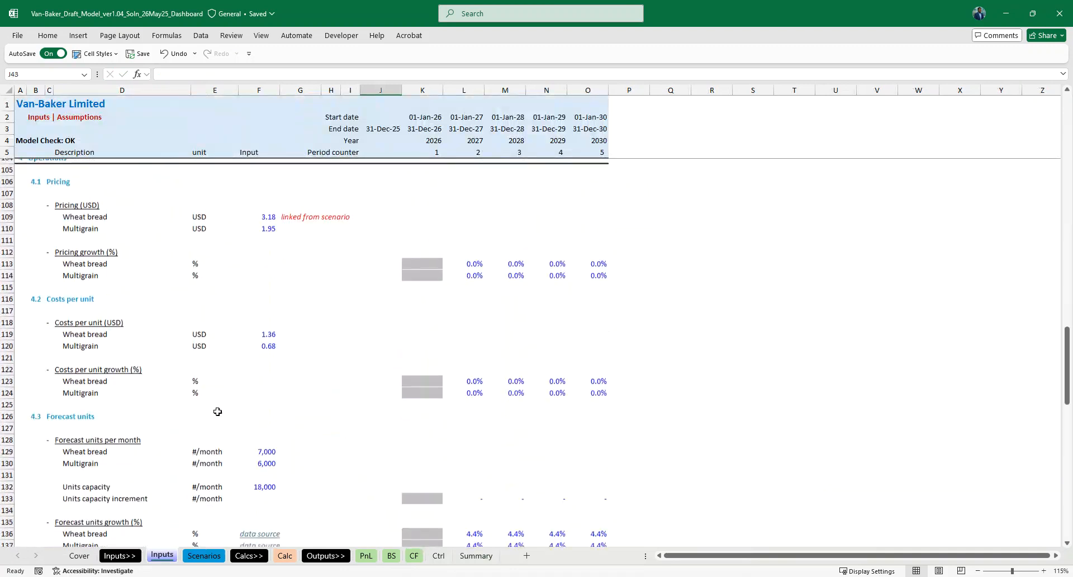
left_click(474, 554)
key("F2")
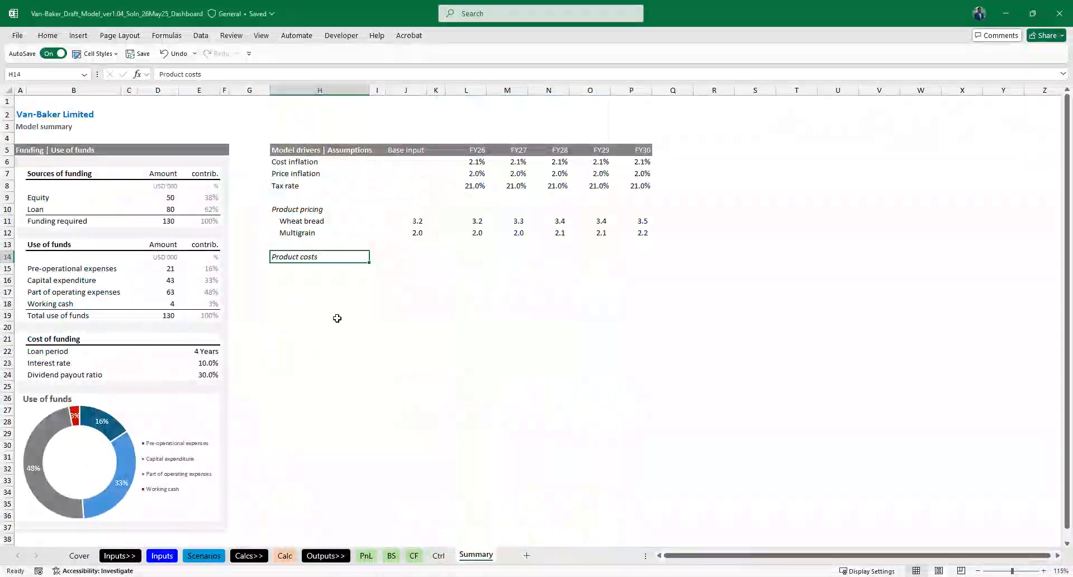
type("Costs per un")
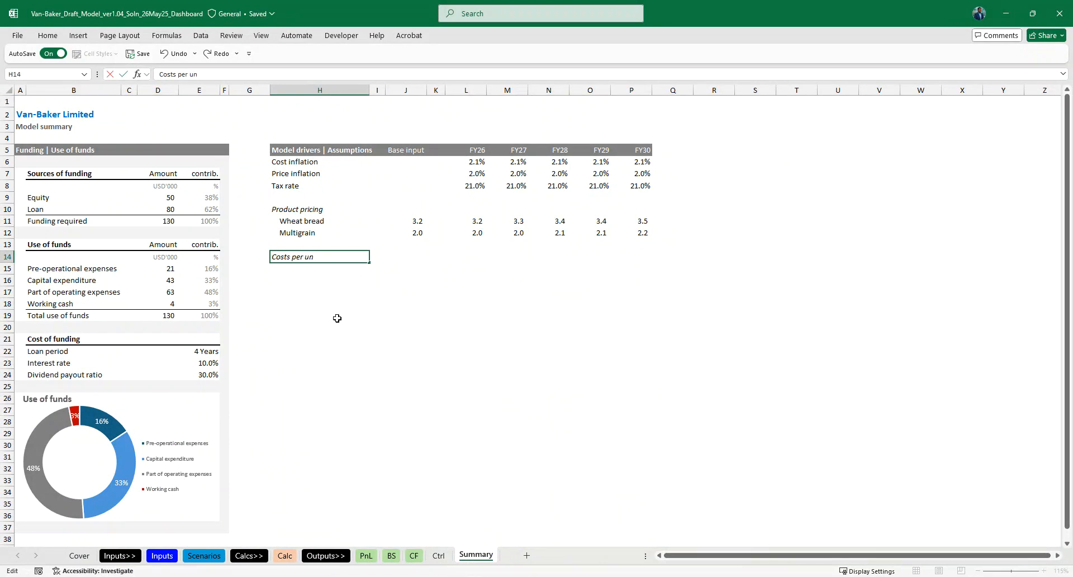
- Reuse the Costs per unit heading in H10, reworded as "Price per unit"
key("Up")
key("Up")
key("F2")
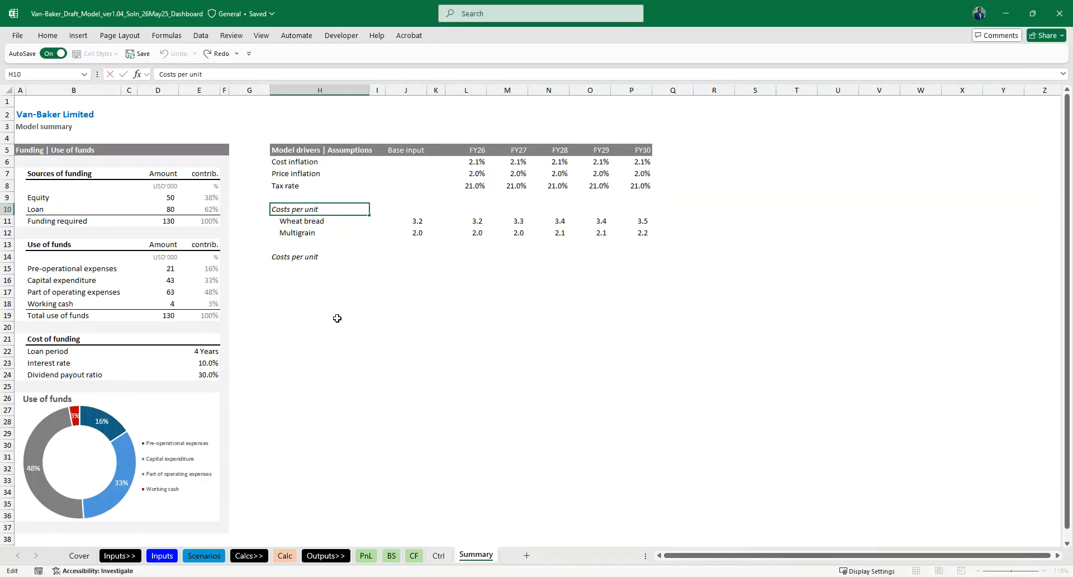
key("ctrl+shift+Right")
type("Price")
key("ctrl+Return")
- Link H15 to the Wheat bread label in Calc D83 and carry the link down to H16 for Multigrain
key("Down")
key("Down")
key("Down")
key("Down")
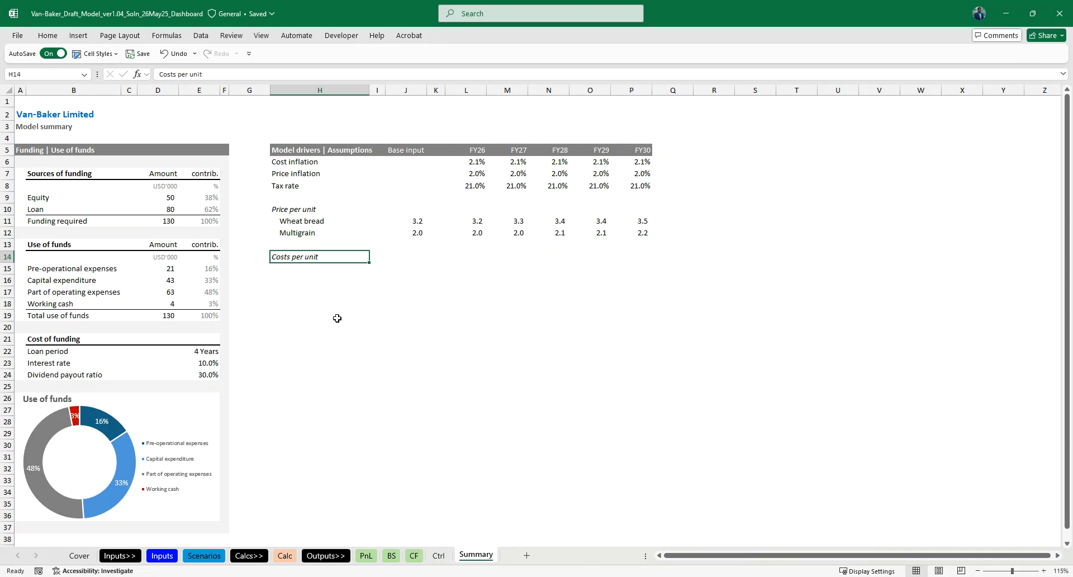
type("=")
left_click(285, 555)
scroll(144, 394, "down", 18)
scroll(144, 394, "down", 5)
left_click(88, 288)
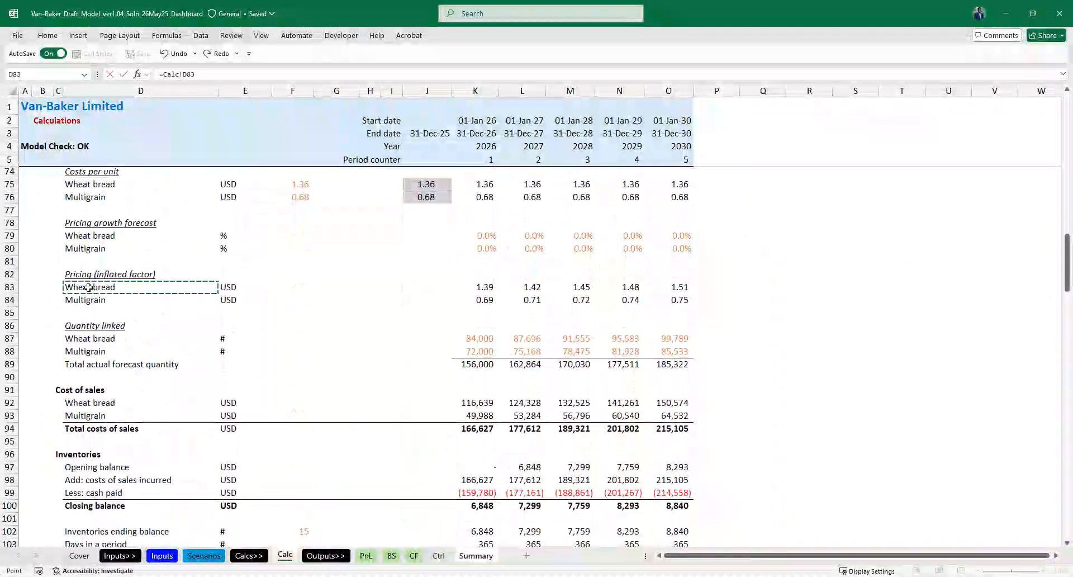
key("Return")
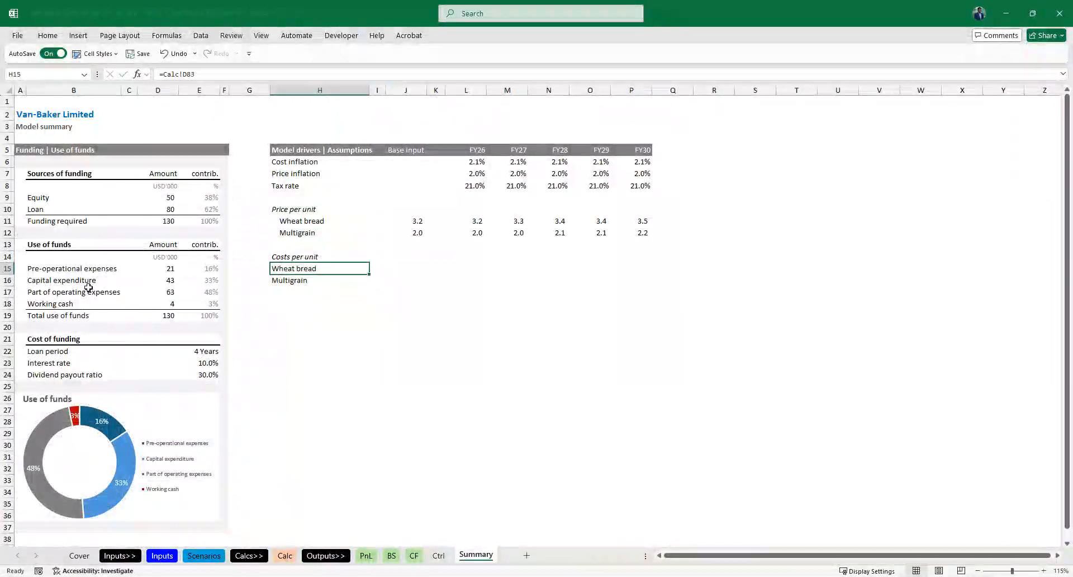
- Link the FY26 Wheat bread cost in L15 to the inflated cost in Calc K83
key("Right")
key("Right")
key("Right")
key("Right")
key("Right")
key("Left")
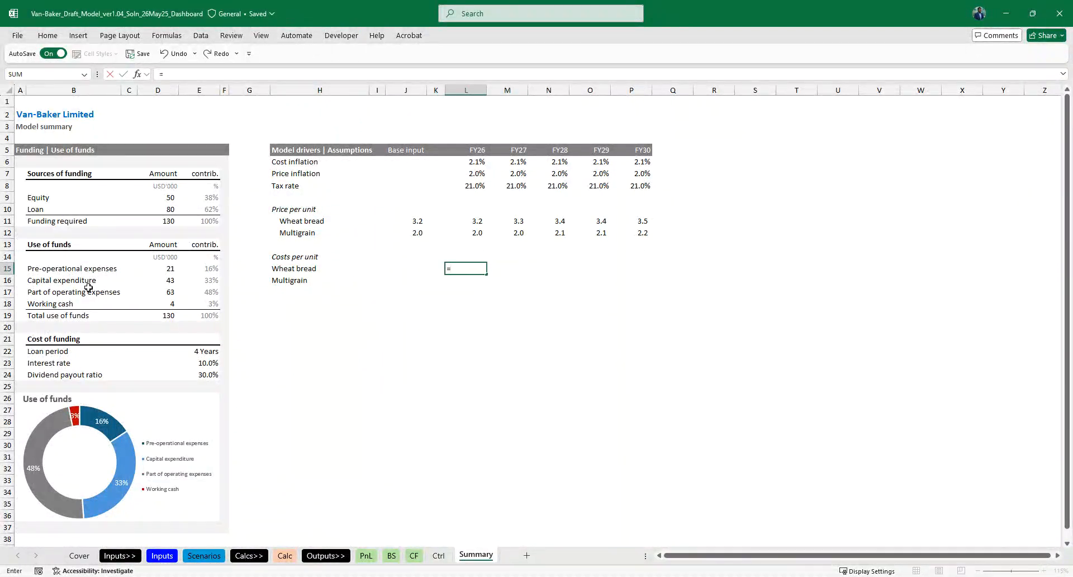
type("=")
left_click(285, 555)
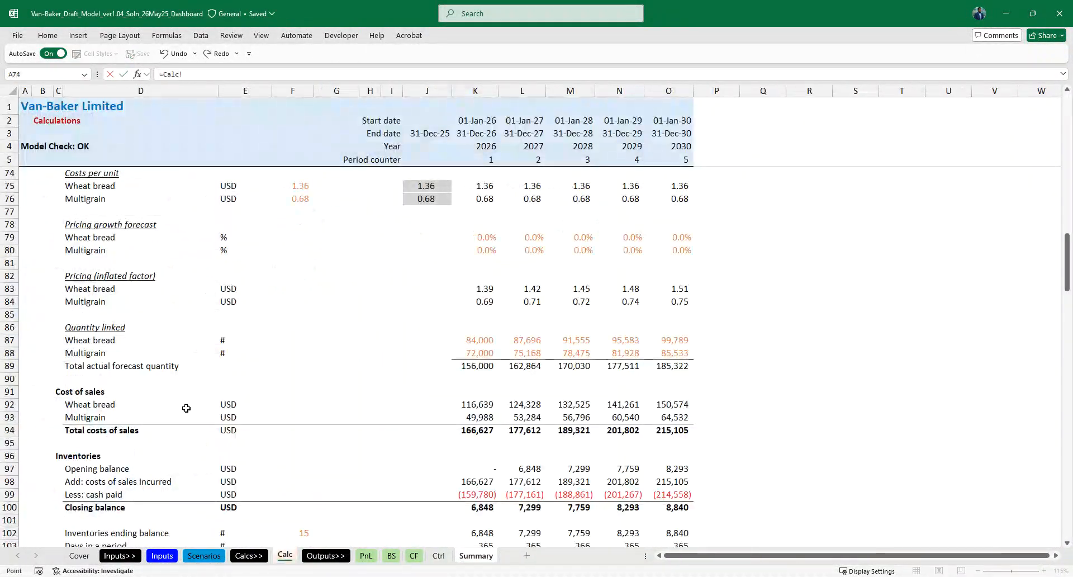
left_click(469, 291)
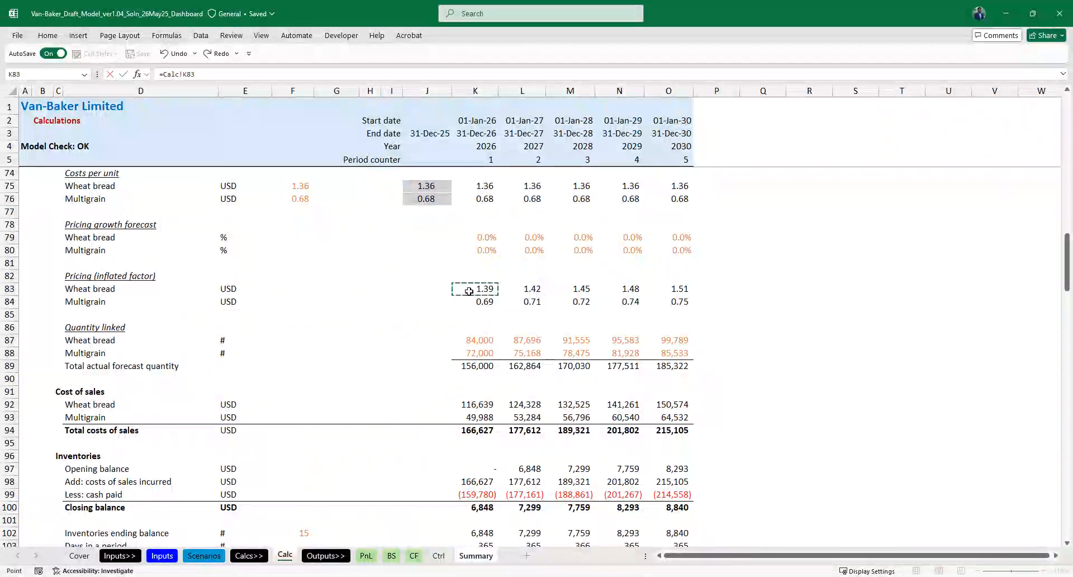
key("ctrl")
scroll(469, 291, "down", 5)
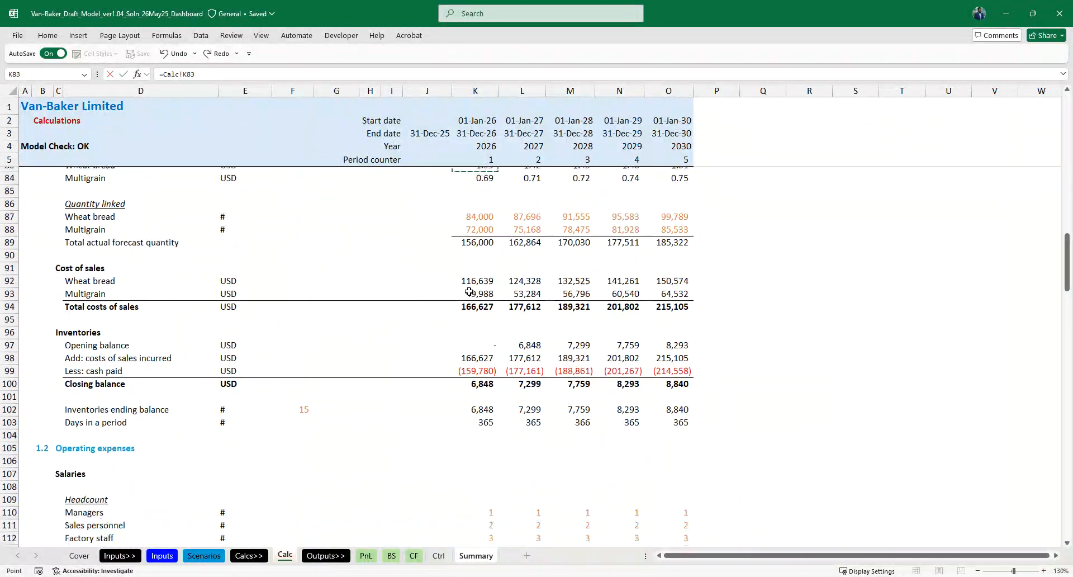
scroll(469, 291, "up", 6)
key("Return")
- Follow the L15 link to the Calc sheet and reword the D78 heading as "Costs growth forecast"
key("ctrl+bracketleft")
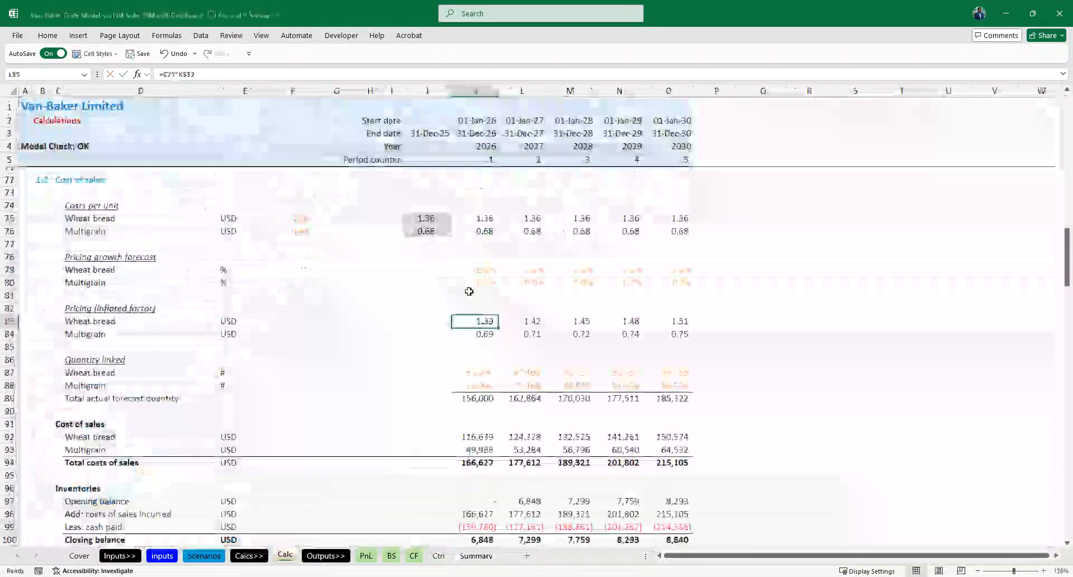
left_click(103, 316)
left_click(75, 251)
left_click(248, 75)
key("Home")
key("ctrl+shift+Right")
type("Cos")
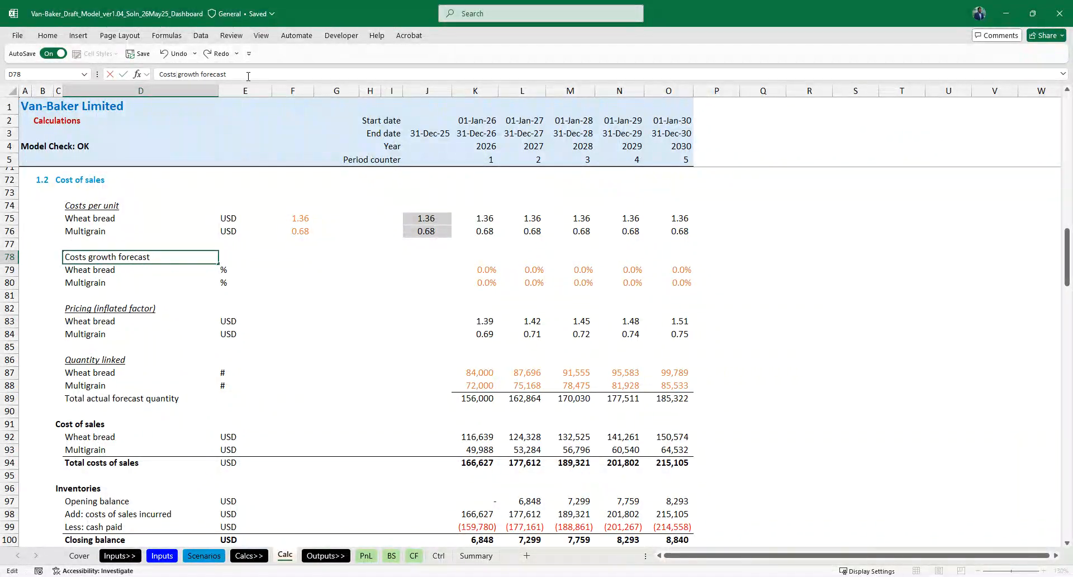
key("ctrl+Return")
- Reword the D82 heading on the Calc sheet as "Costs (inflated factor)"
key("ctrl+Down")
key("ctrl+Down")
left_click(185, 73)
type("Costs")
key("Return")
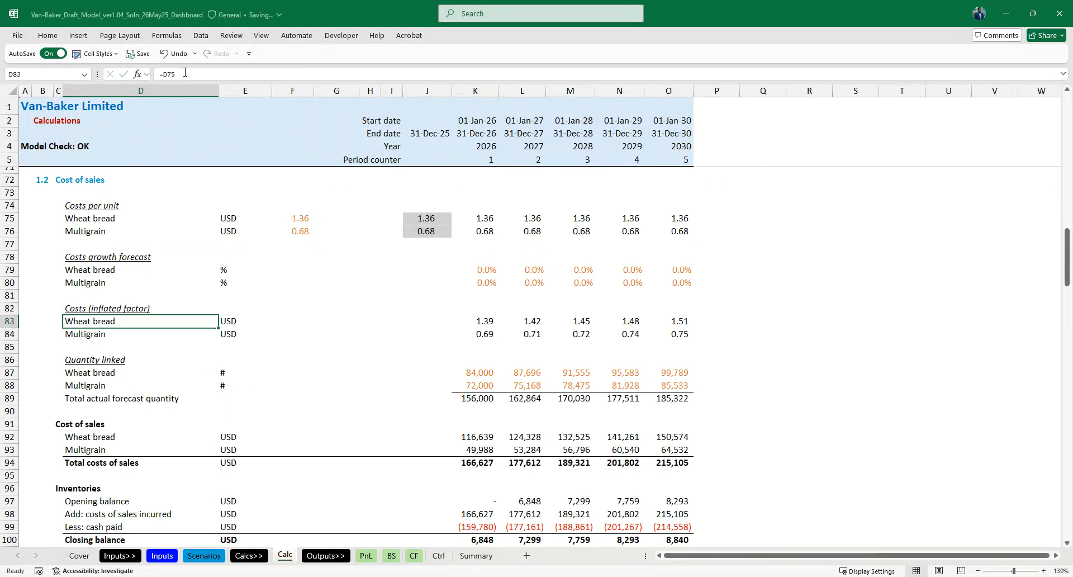
- Return to the Summary sheet and reposition it between the Calc and Outputs>> sheets
left_click(472, 555)
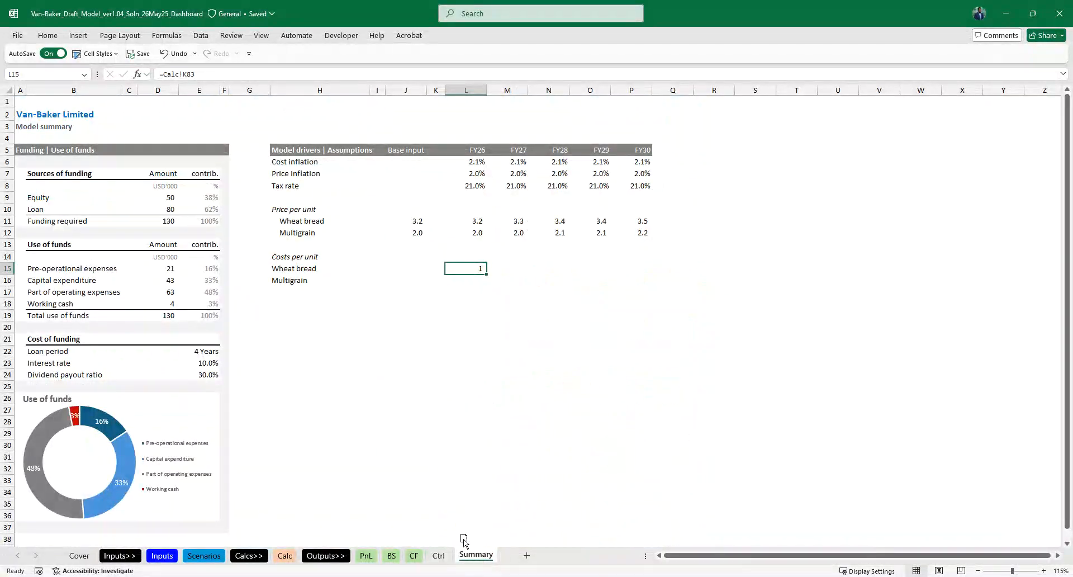
left_click_drag(304, 560, 295, 559)
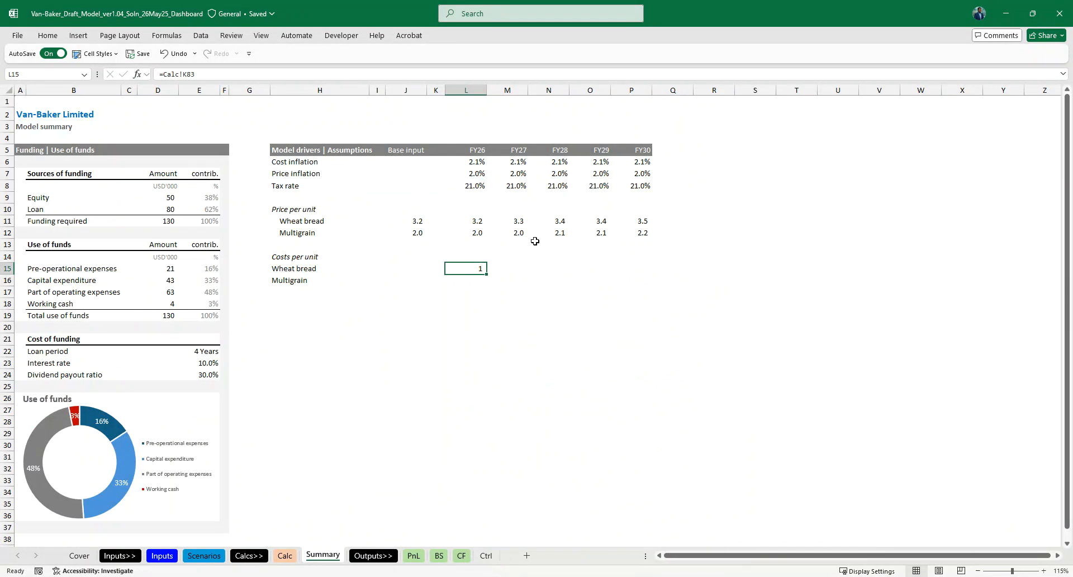
- Show the L15 cost with one decimal and fill it through L15:P16 for both products, checking its source in Calc
key("alt+h")
key("0")
key("shift+Right")
key("shift+Right")
key("shift+Right")
key("shift+Right")
key("shift+Left")
key("shift+Left")
key("shift+Left")
key("shift+Left")
key("ctrl+[")
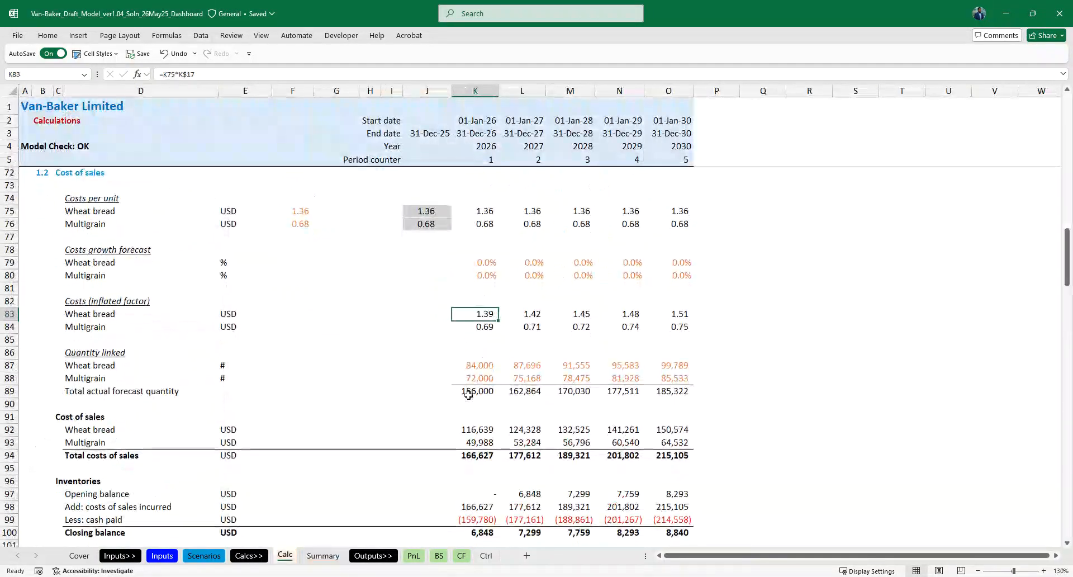
key("ctrl+Page_Down")
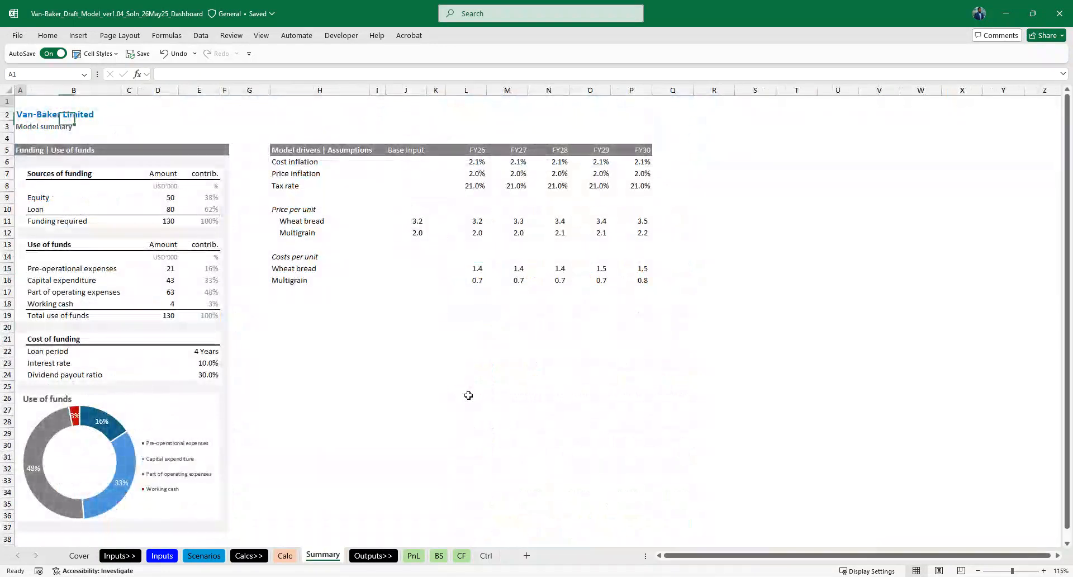
- Indent the Wheat bread and Multigrain labels in H15:H16 under Costs per unit
left_click(302, 267)
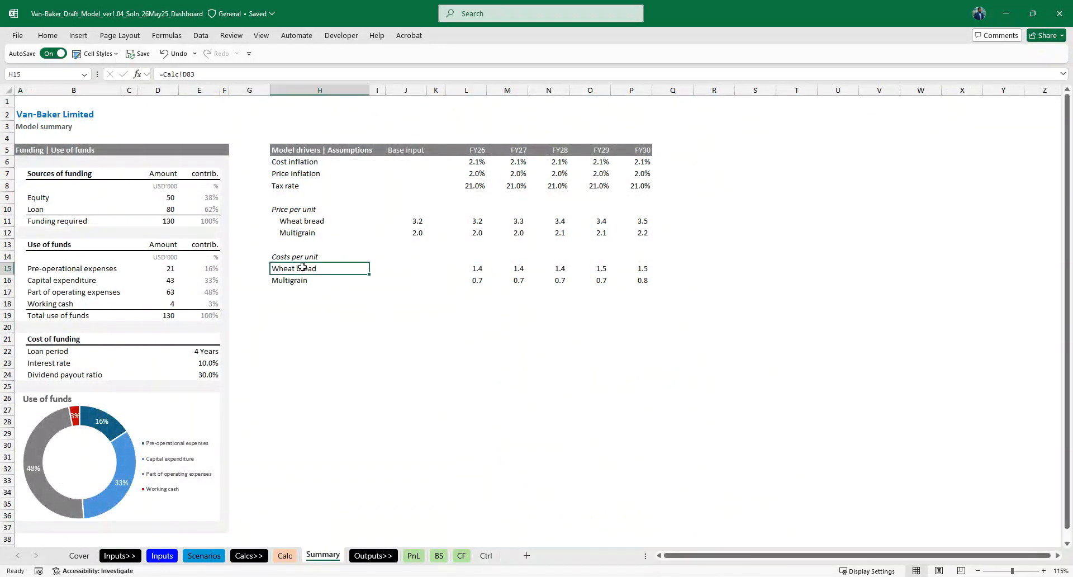
key("shift+Down")
key("alt+h")
key("6")
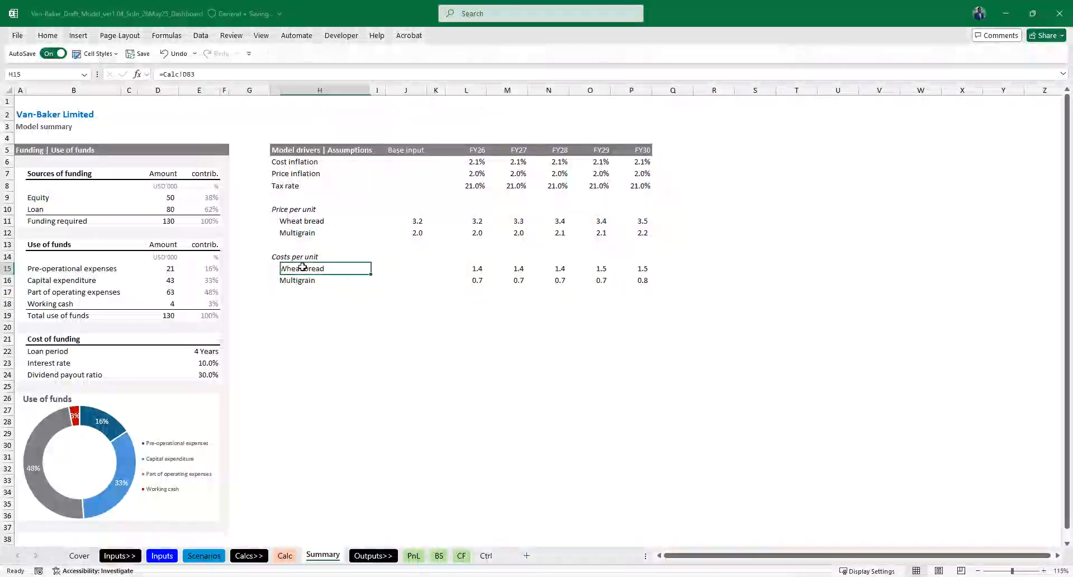
- Link the base input costs in J15:J16 to Calc J75:J76 and show them with one decimal
key("Down")
key("Right")
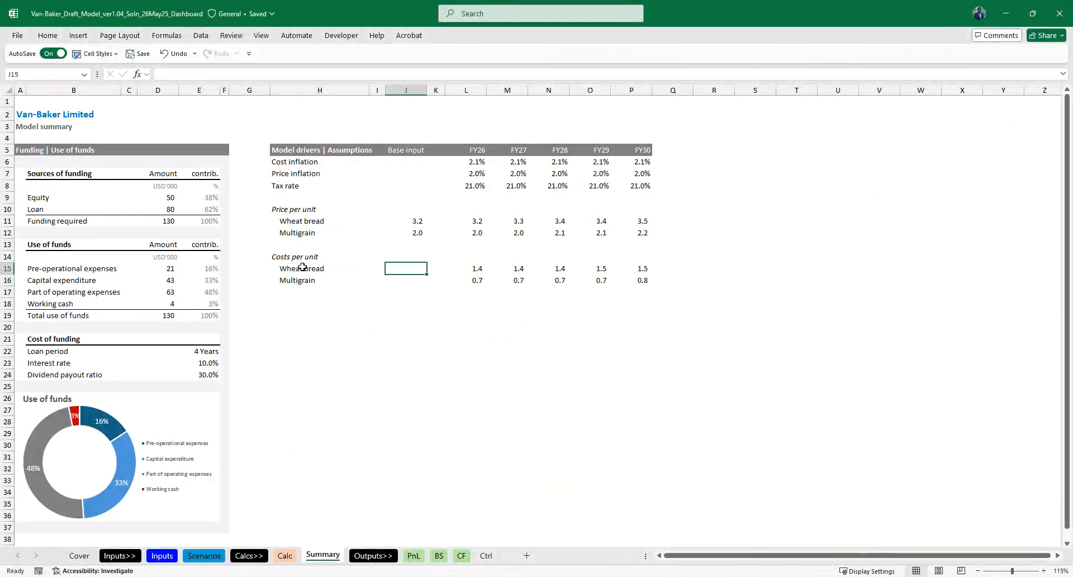
key("ctrl+Page_Up")
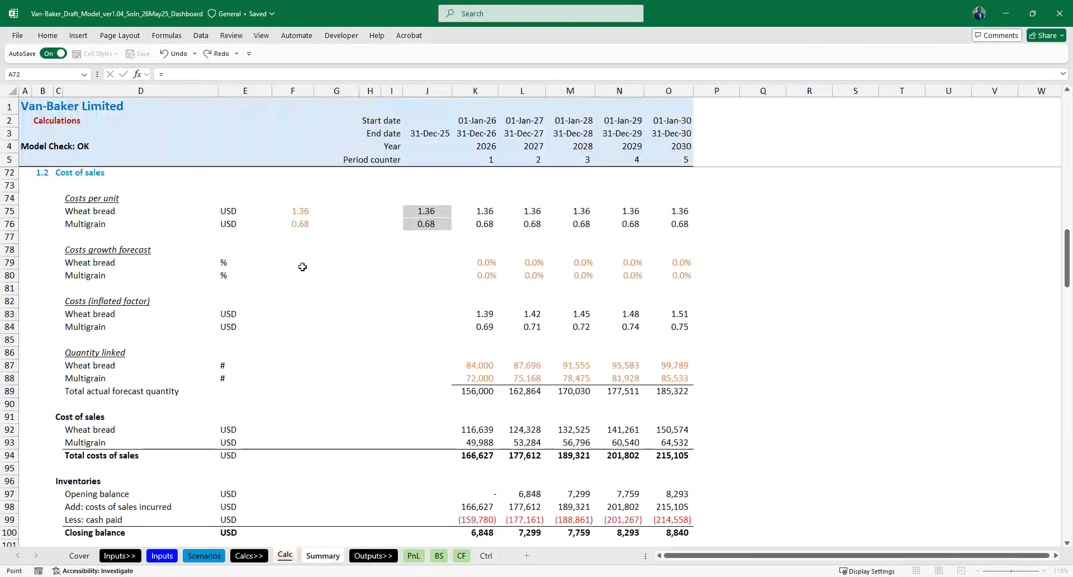
key("ctrl+Return")
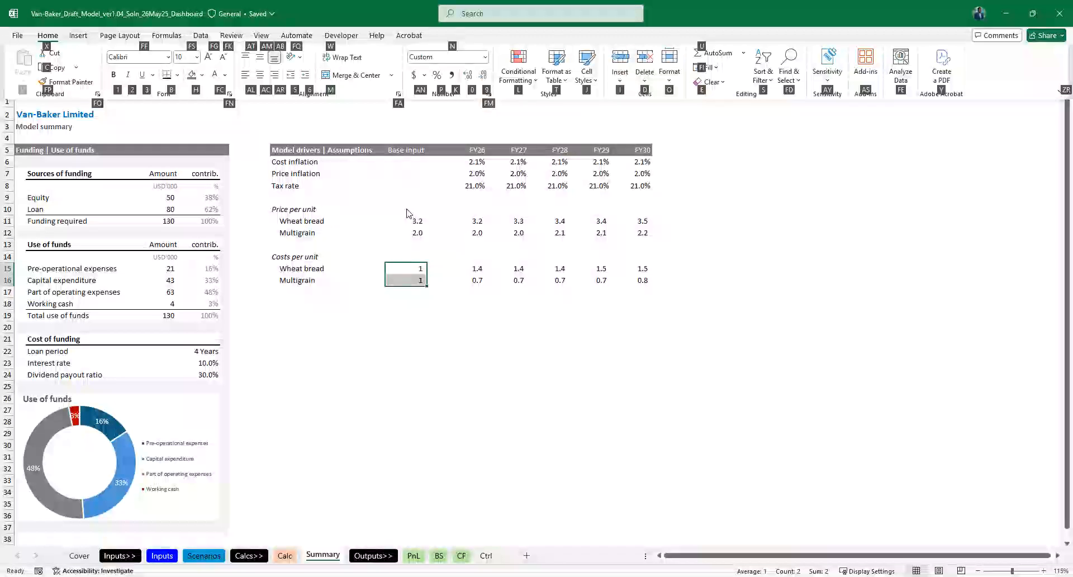
key("alt")
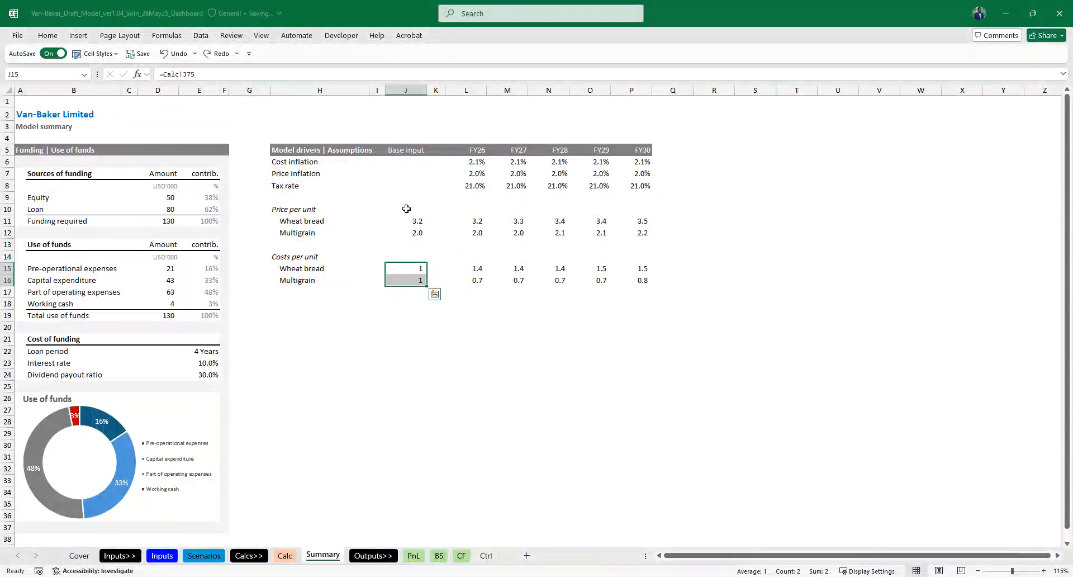
key("h")
key("0")
key("shift+Up")
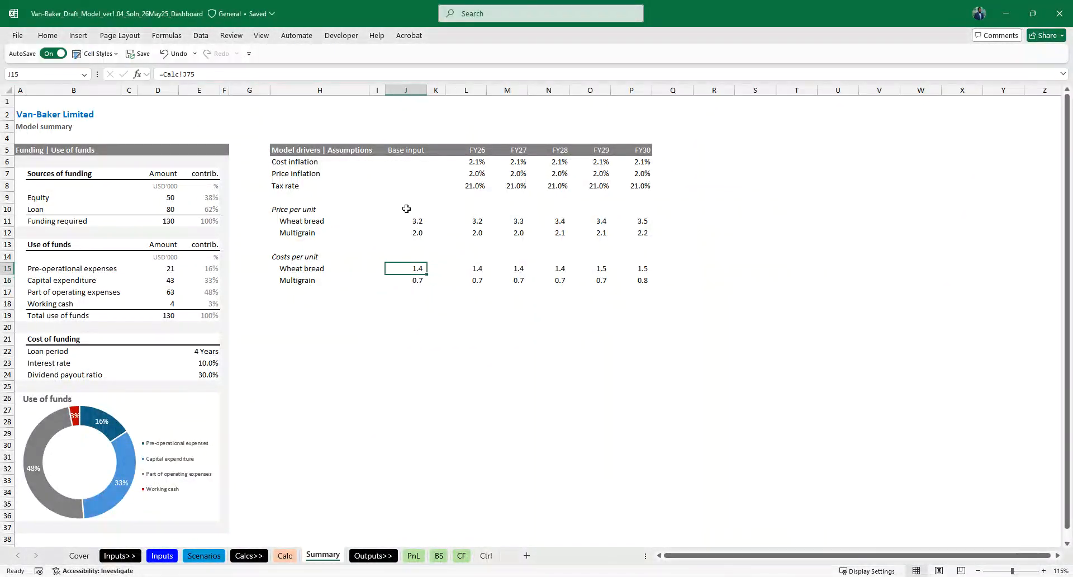
key("Down")
key("Up")
key("Up")
key("Up")
key("Up")
key("Up")
key("Up")
key("Up")
key("Up")
key("Down")
key("Down")
key("Down")
key("Down")
key("Down")
key("Down")
key("Down")
key("Down")
- Enter the heading "Volume forecast" in H18 below the costs block
key("Down")
key("Left")
key("Left")
key("Left")
key("Right")
key("Down")
key("Down")
key("Down")
key("Down")
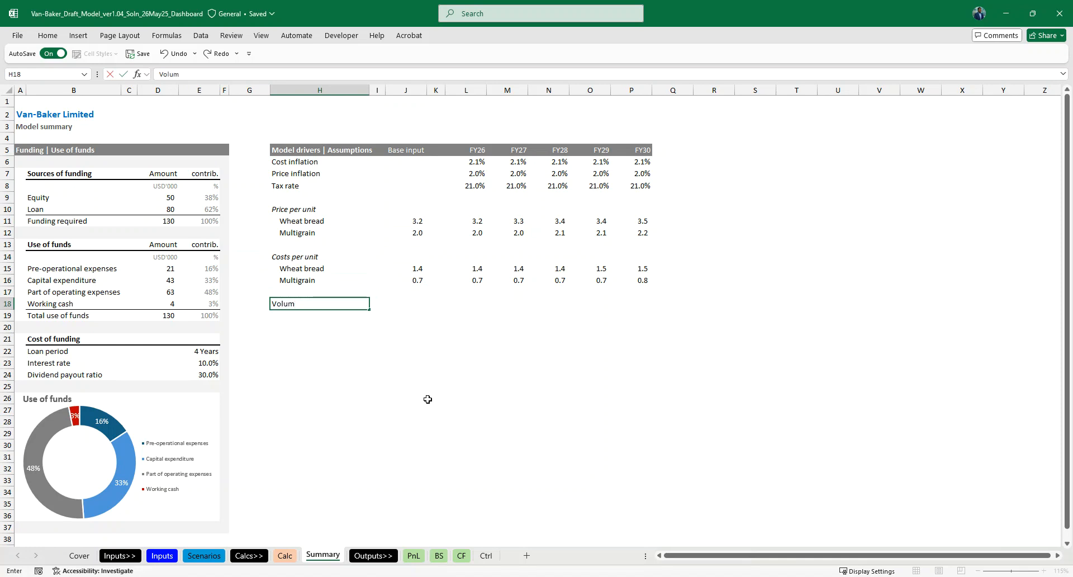
type("for")
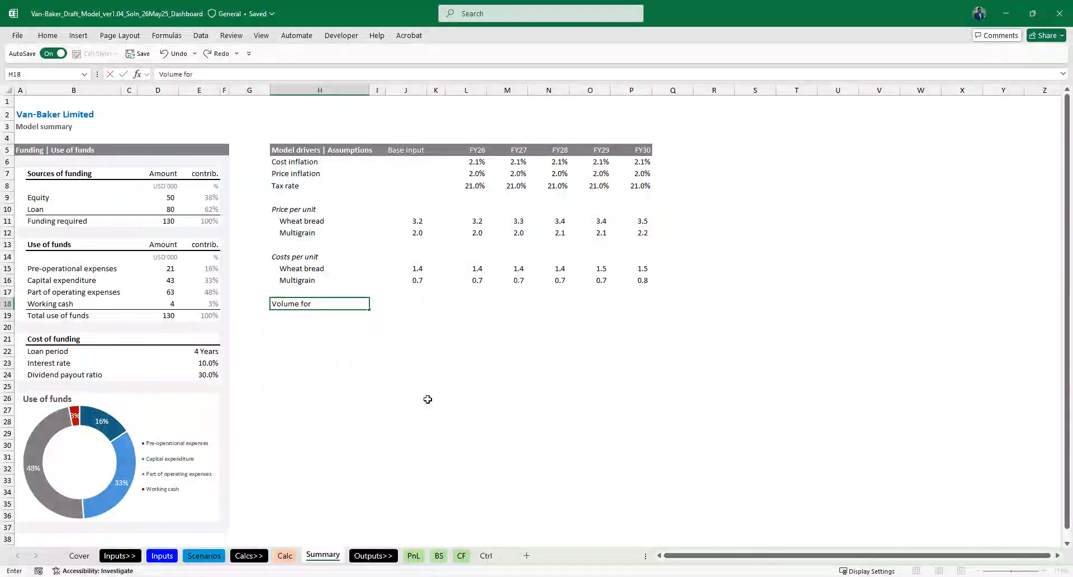
type("ecast")
key("ctrl+Return")
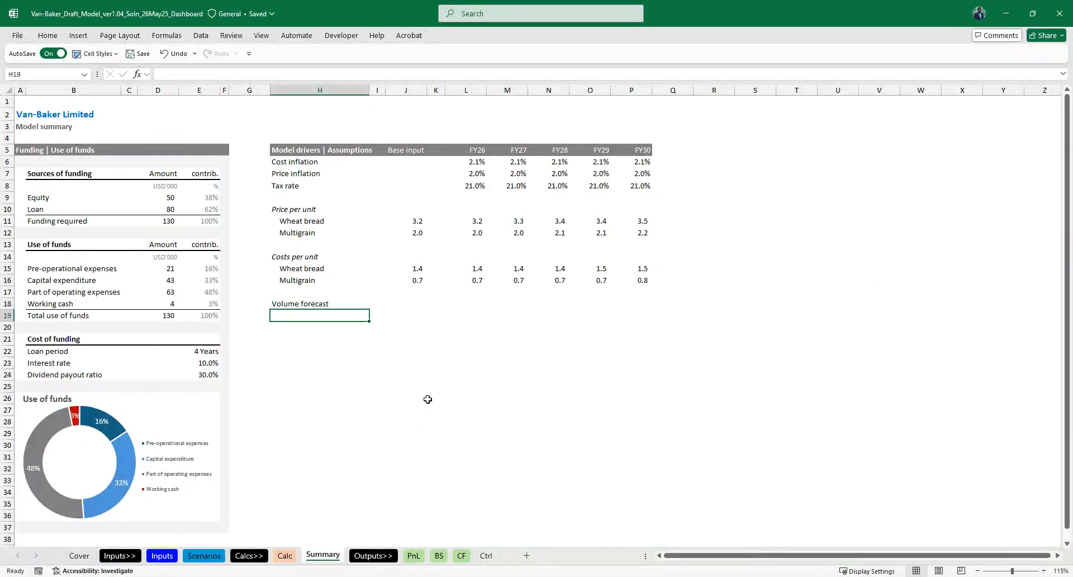
- Link H19 to the Wheat bread label in Calc D48 and carry the link down to H20 for Multigrain
type("=")
left_click(285, 555)
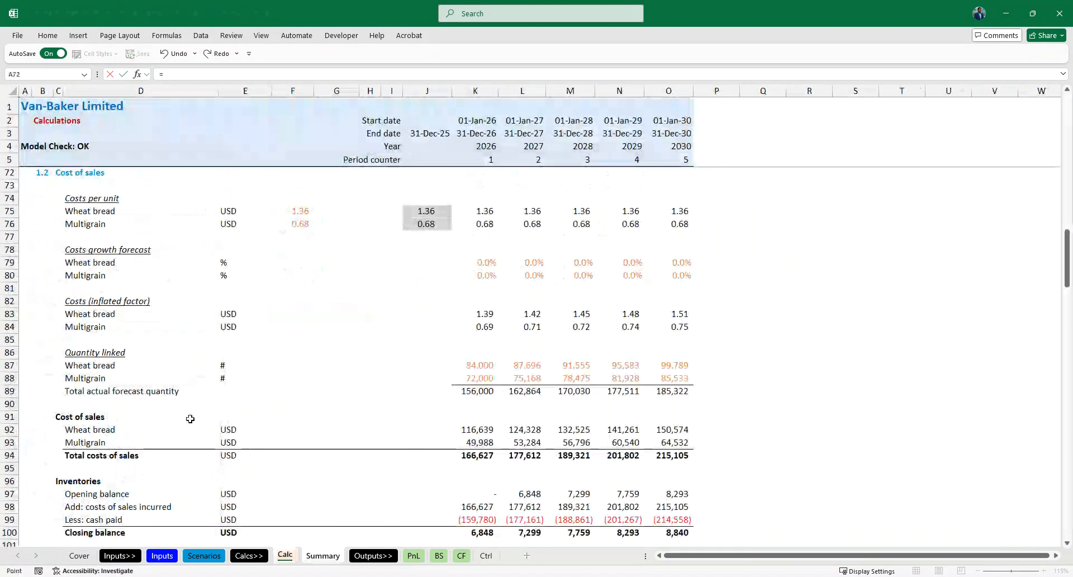
scroll(179, 372, "up", 8)
scroll(179, 373, "up", 6)
scroll(176, 275, "down", 1)
scroll(93, 343, "down", 2)
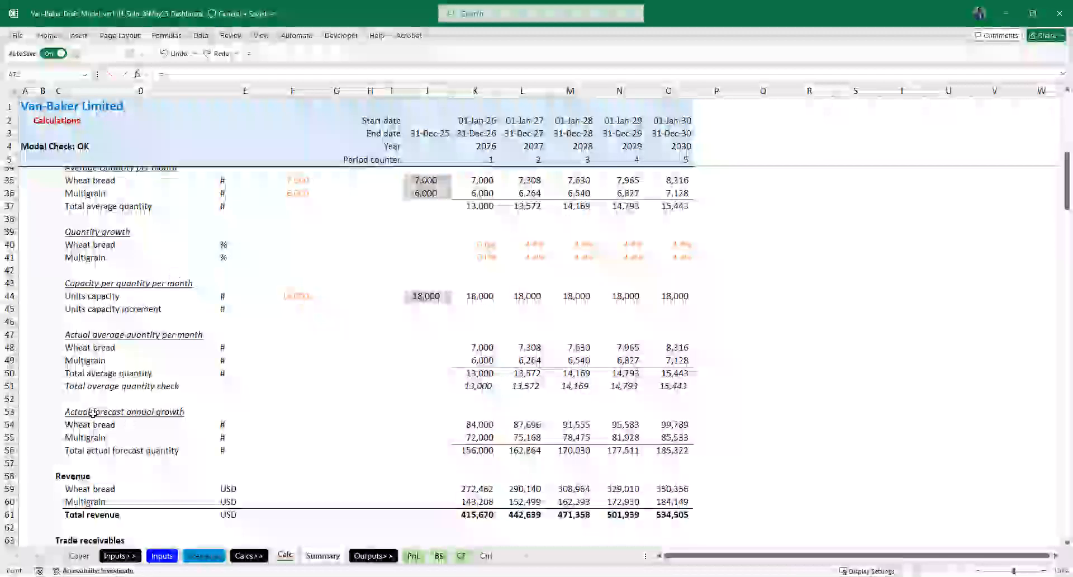
scroll(128, 327, "up", 4)
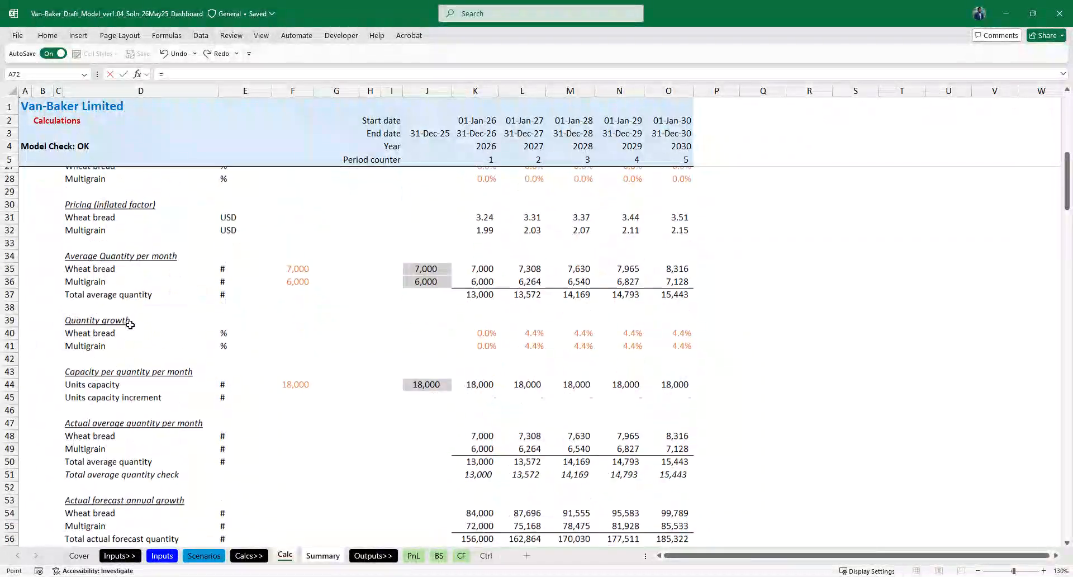
scroll(130, 302, "down", 2)
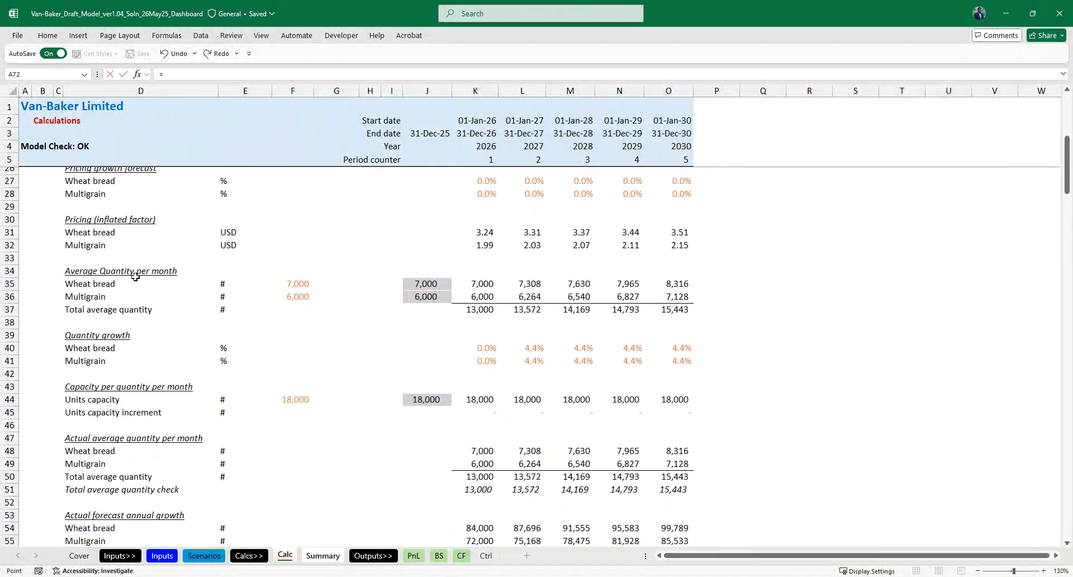
scroll(126, 379, "down", 3)
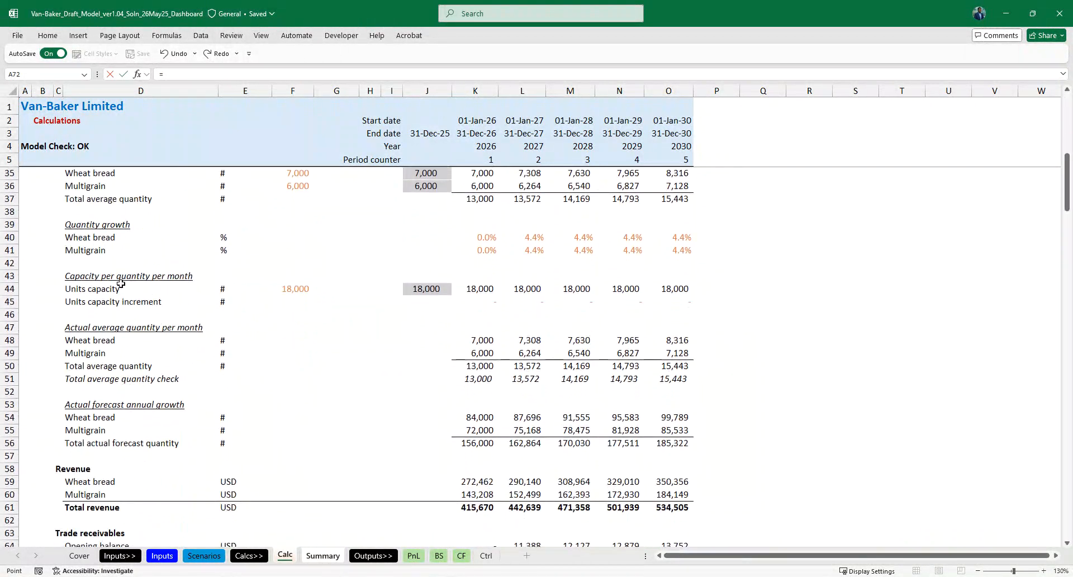
scroll(117, 299, "down", 1)
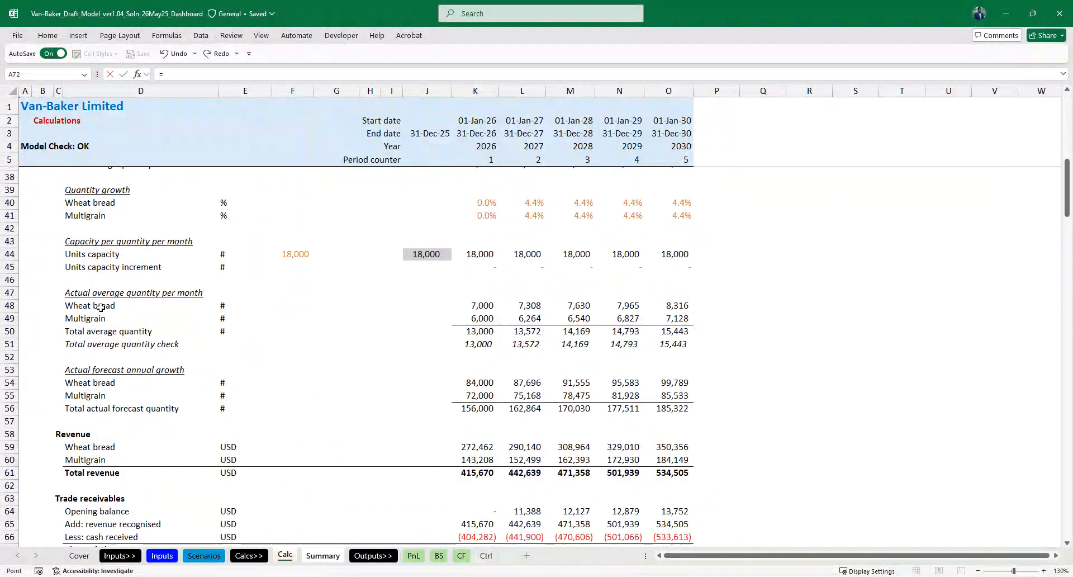
left_click(90, 305)
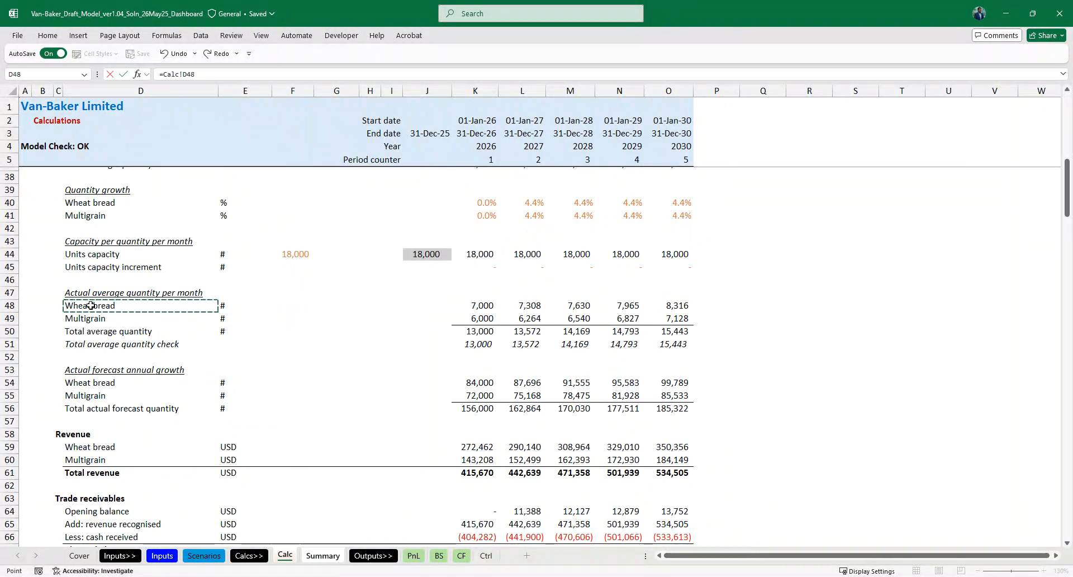
key("Return")
key("ctrl+d")
- Indent the product labels in H19:H20 under Volume forecast
key("Up")
key("shift+Down")
key("alt+h")
key("6")
- Link L19 to the FY26 Wheat bread annual quantity in Calc K54 and copy the link down to L20
key("Right")
key("Right")
key("Right")
key("Right")
type("=")
key("ctrl+Page_Up")
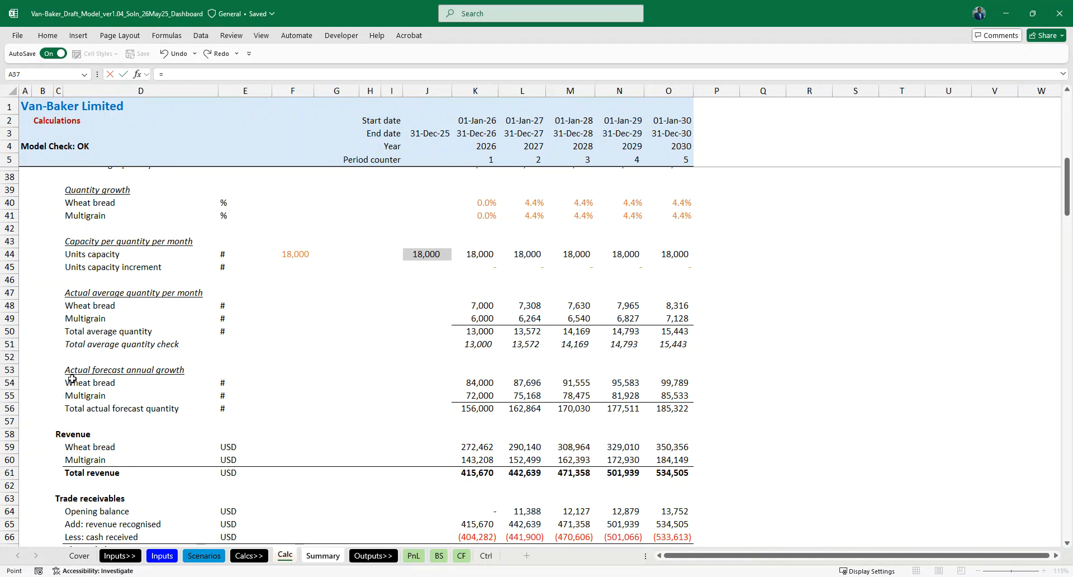
key("Right")
key("Return")
key("ctrl+d")
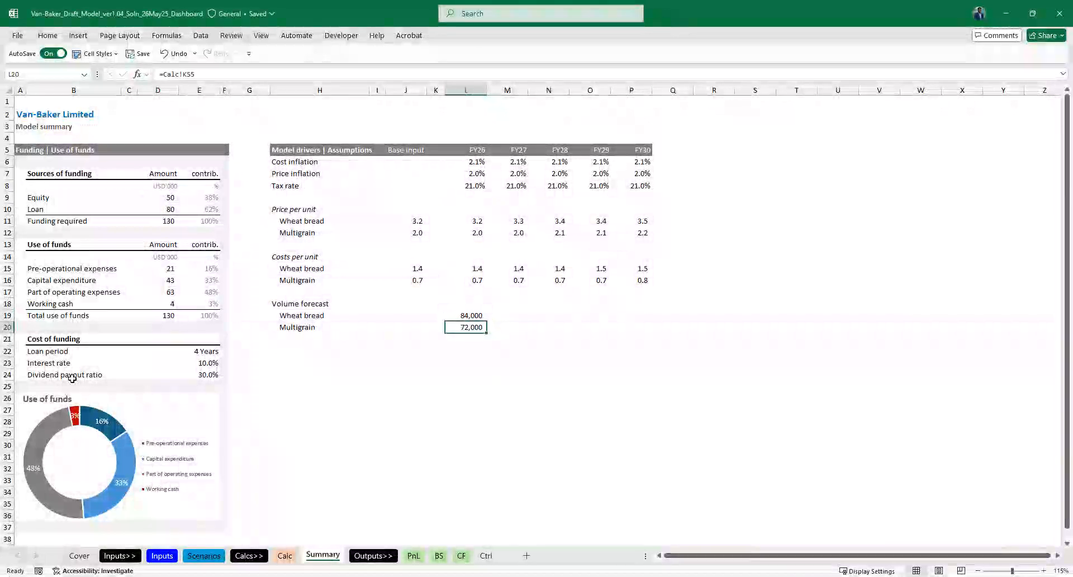
- Extend the H18 heading to read "Volume forecast (annual volumes)"
key("Up")
key("Up")
key("Left")
key("Left")
key("Left")
key("Left")
key("F2")
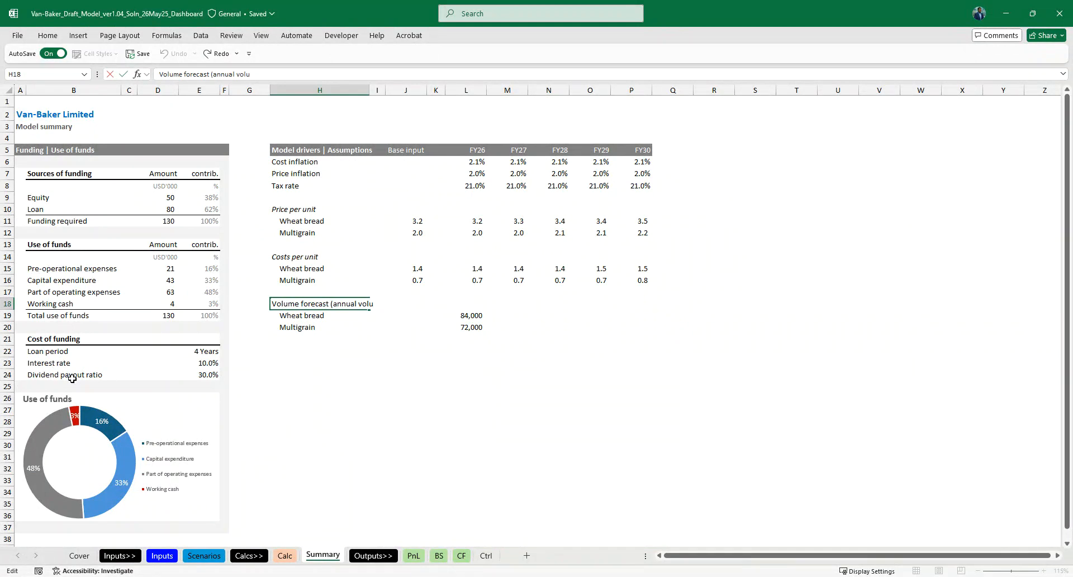
type("(annual volumes)")
key("ctrl+Return")
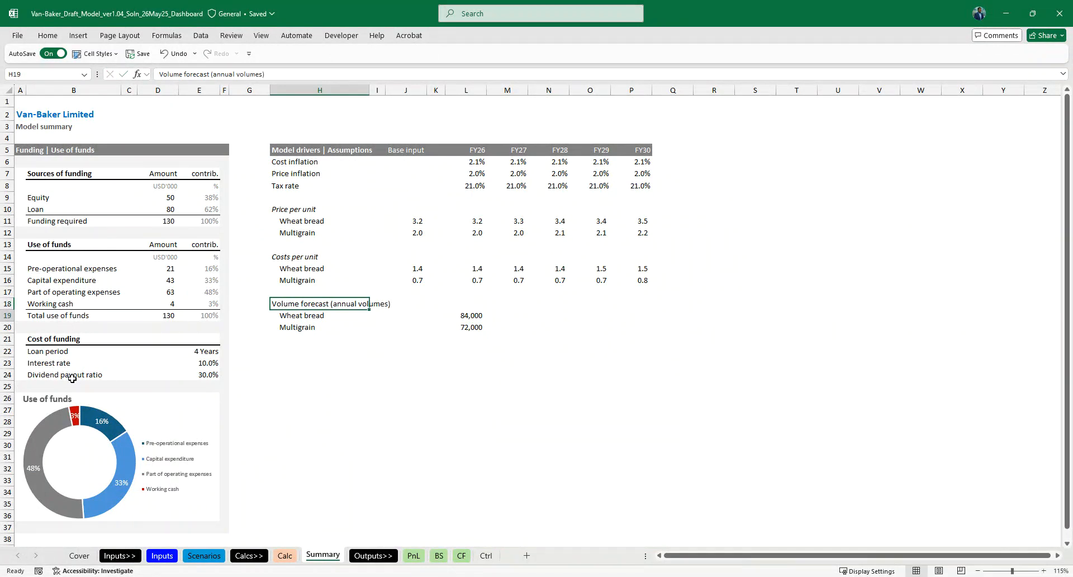
- Fill the FY26 volume links in L19:L20 across to FY30 in column P
key("Right")
key("Right")
key("Right")
key("Right")
key("shift+Down")
key("shift+Right")
key("shift+Right")
key("shift+Right")
key("shift+Right")
key("ctrl+r")
- Add the label "Total volume sales" in H21 below the Multigrain volume row
key("ctrl+Left")
key("ctrl+Left")
key("Down")
key("Down")
key("Right")
key("Right")
key("Right")
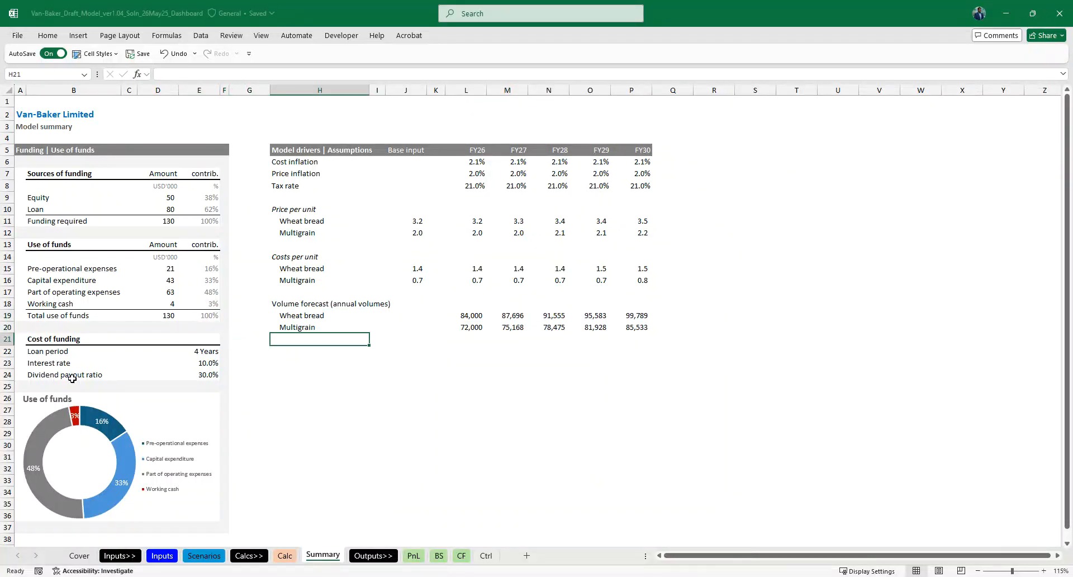
type("Total volume s")
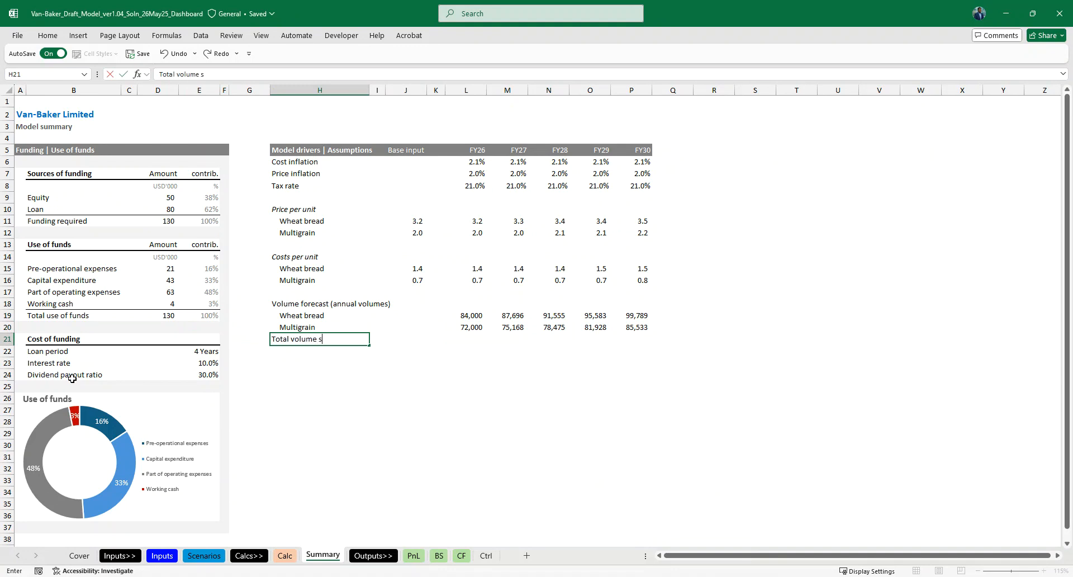
key("Right")
key("Right")
key("Right")
key("Right")
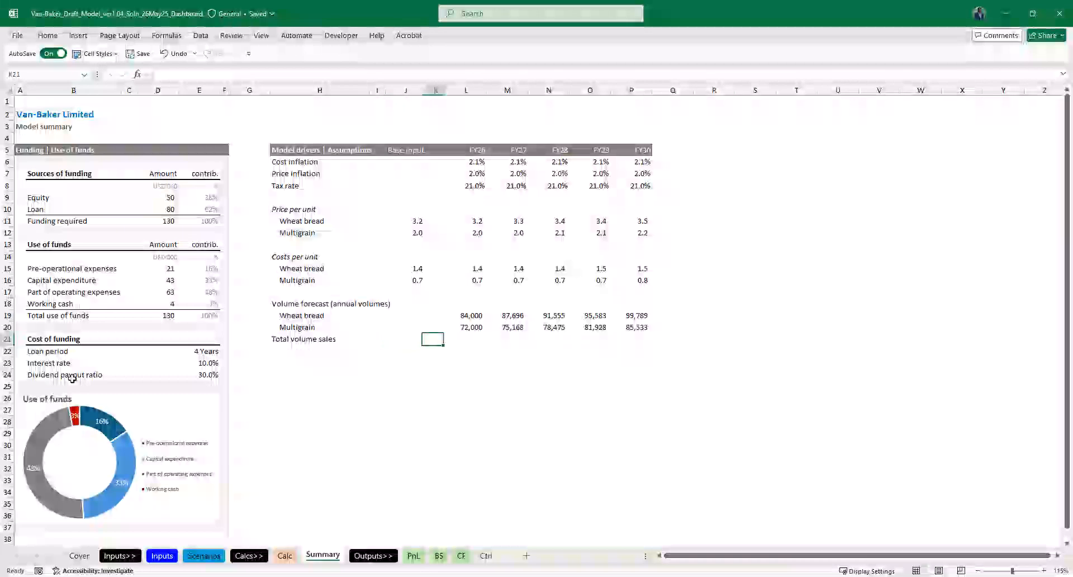
- Sum the wheat bread and multigrain volumes in L21, fill the total across to P21, and compare it with the Calc sheet
key("alt+equal")
key("ctrl+Return")
key("shift+Right")
key("shift+Right")
key("shift+Right")
key("shift+Right")
key("ctrl+r")
key("Left")
key("Right")
key("ctrl+Page_Up")
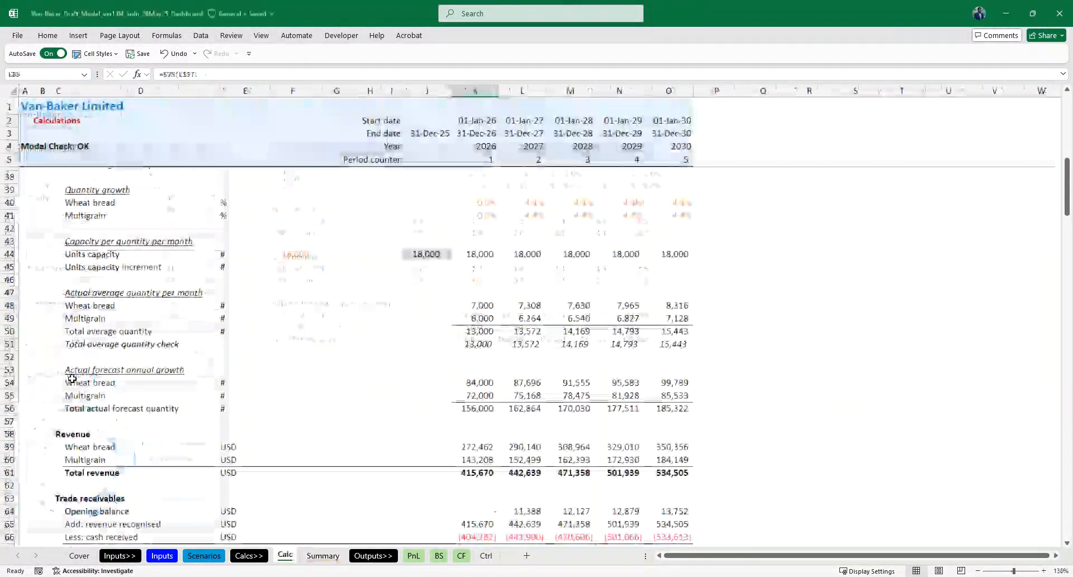
key("ctrl+Page_Down")
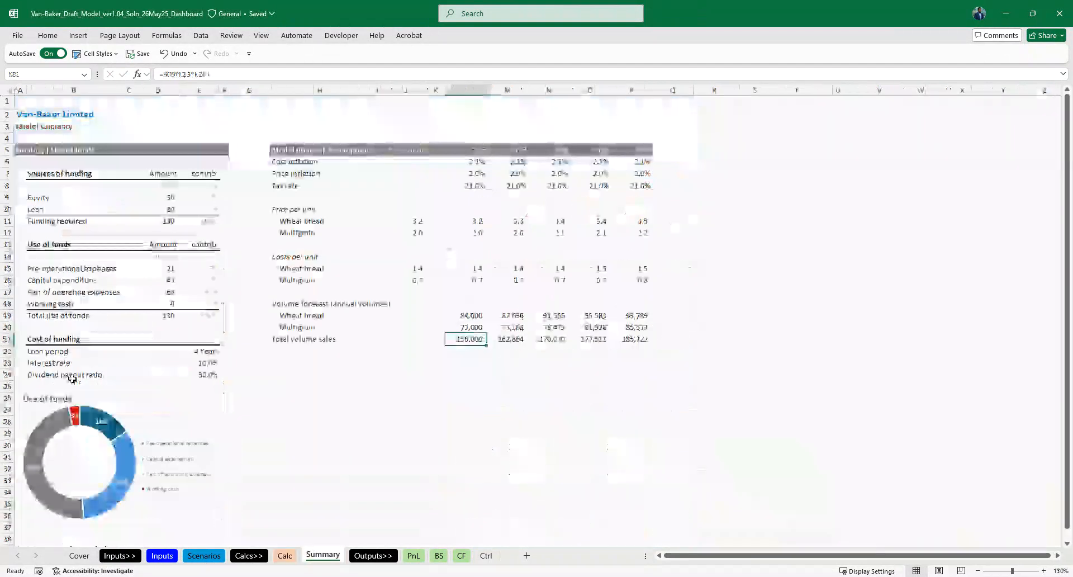
- Narrow the spacer column G between the funding block and the Model drivers block
left_click(317, 328)
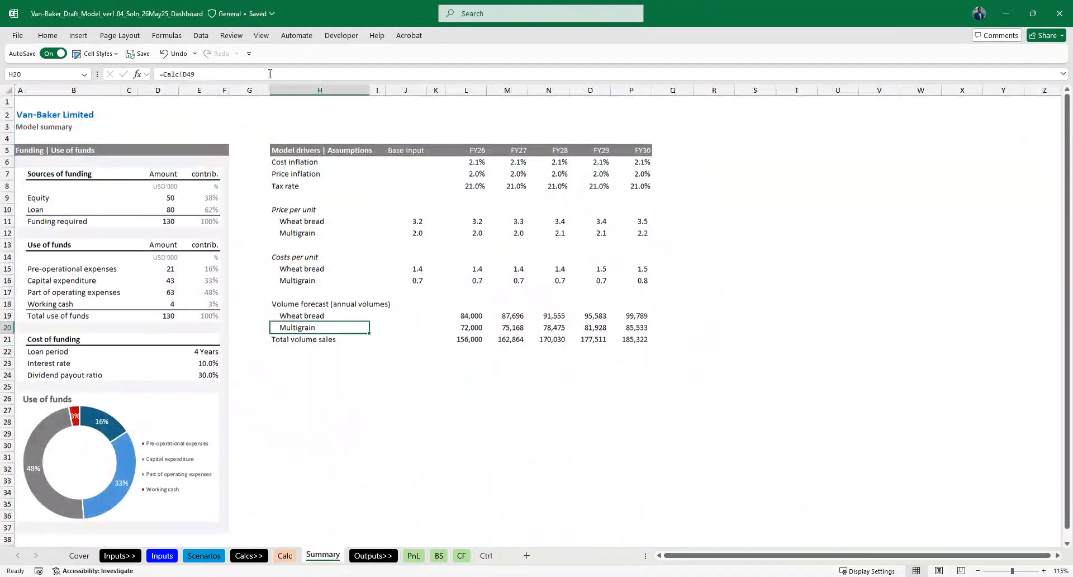
left_click_drag(270, 91, 239, 93)
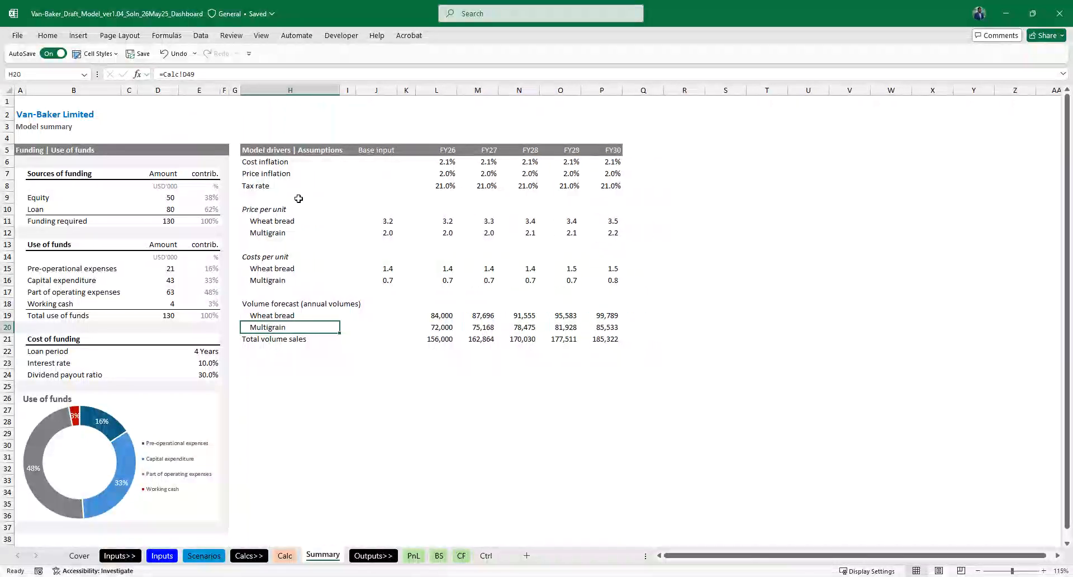
left_click(362, 396)
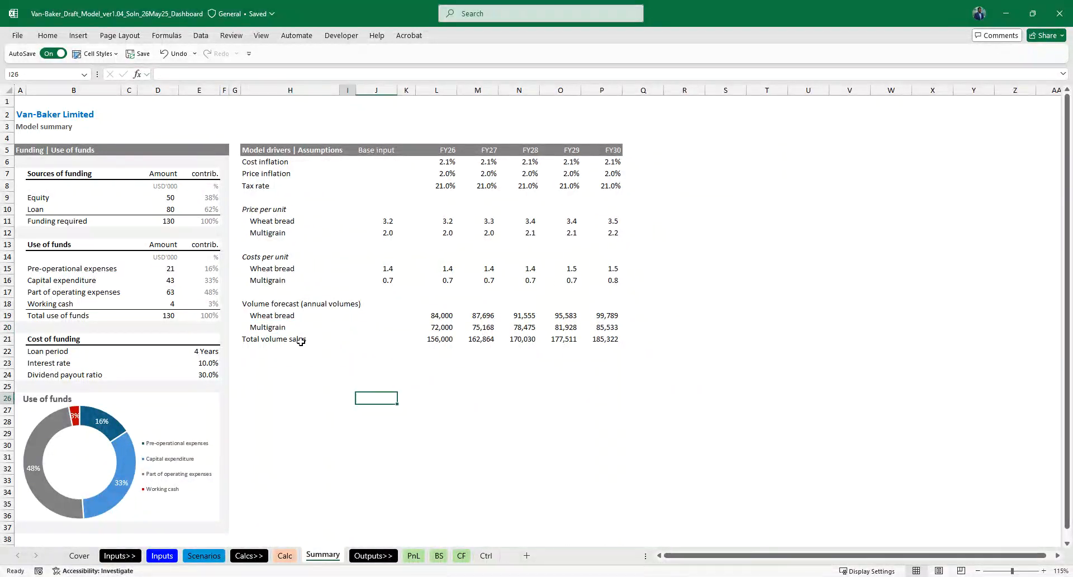
- Insert blank cells across H6:P6 to shift the Model drivers rows down below their header
key("Left")
key("Up")
key("Up")
key("Up")
key("Up")
key("Up")
key("Up")
key("Up")
key("Up")
key("Up")
key("Up")
key("Up")
key("Up")
key("Up")
key("Up")
key("Up")
key("Up")
key("Up")
key("Up")
key("Up")
key("Up")
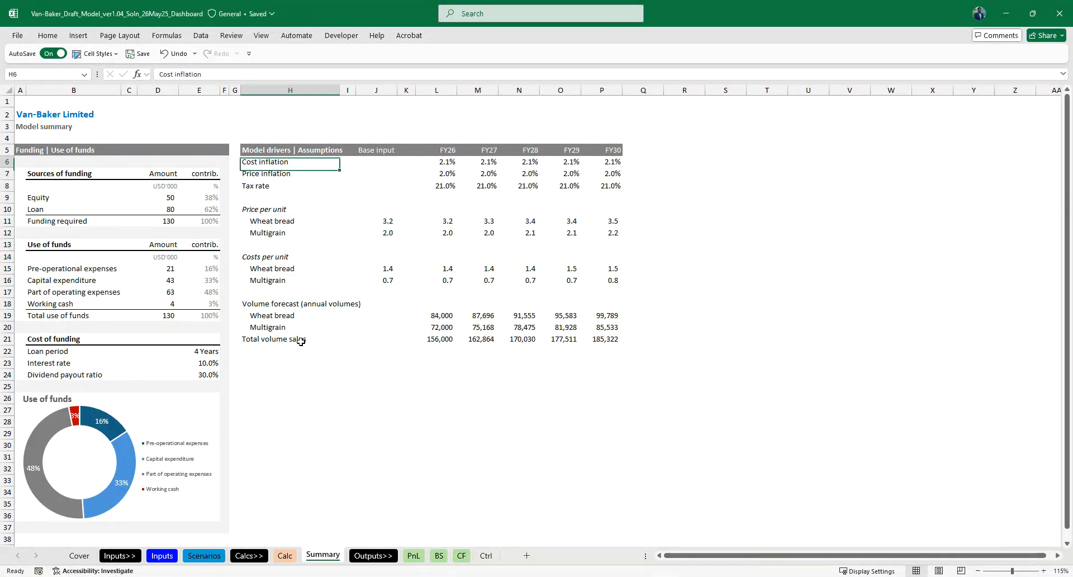
key("shift+Right")
key("shift+Right")
key("shift+Right")
key("shift+Right")
key("shift+Right")
key("shift+Right")
key("shift+Right")
key("shift+Right")
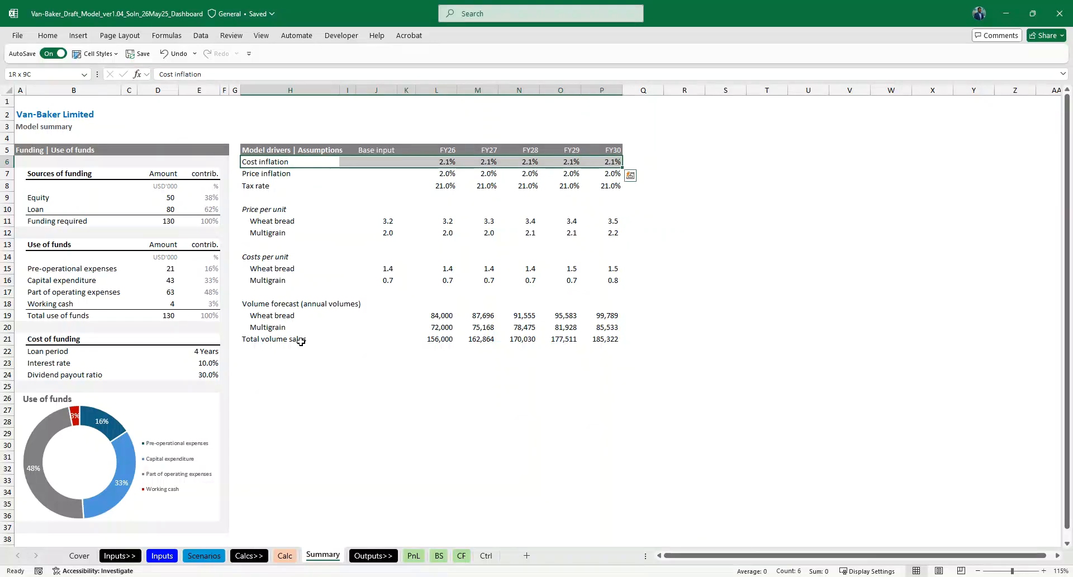
key("ctrl+shift+equal")
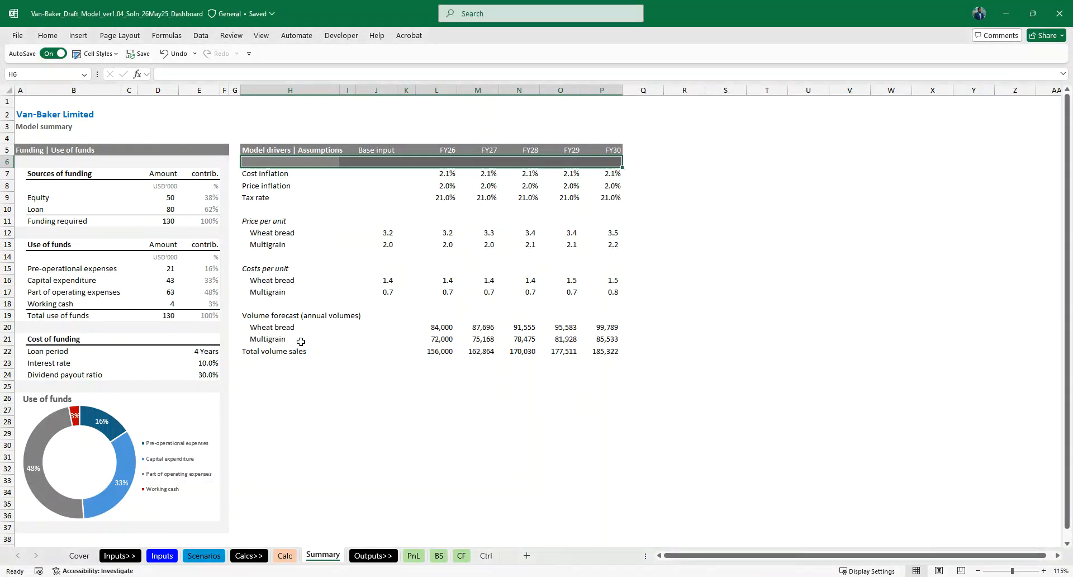
- Copy the light grey cell F6 over H6:P6 to replace the dark header fill in the inserted row
key("Return")
key("Left")
key("Left")
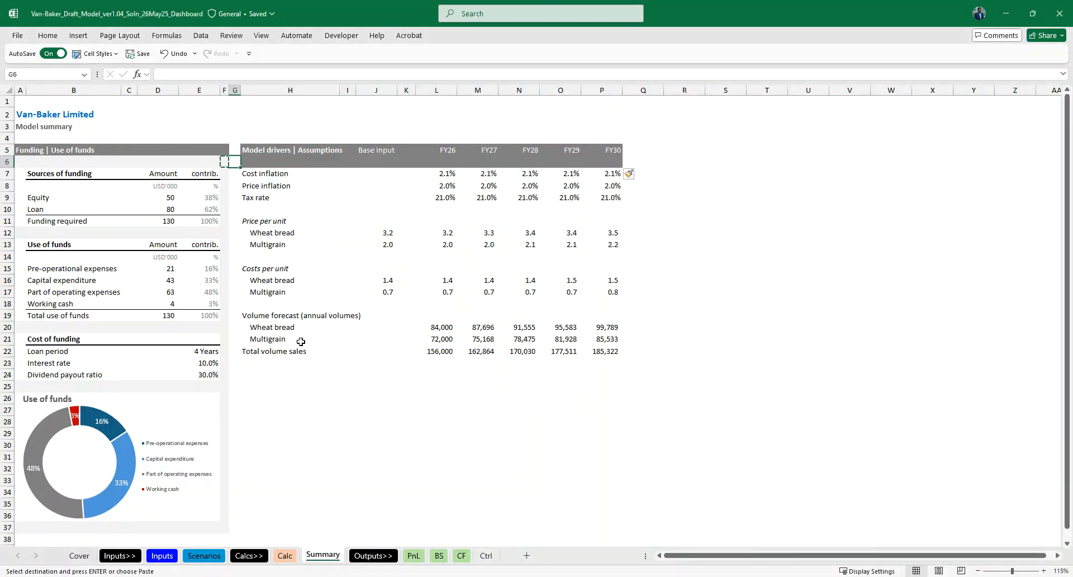
key("Right")
key("shift+Right")
key("shift+Right")
key("shift+Right")
key("shift+Right")
key("shift+Right")
key("shift+Right")
key("shift+Right")
key("shift+Right")
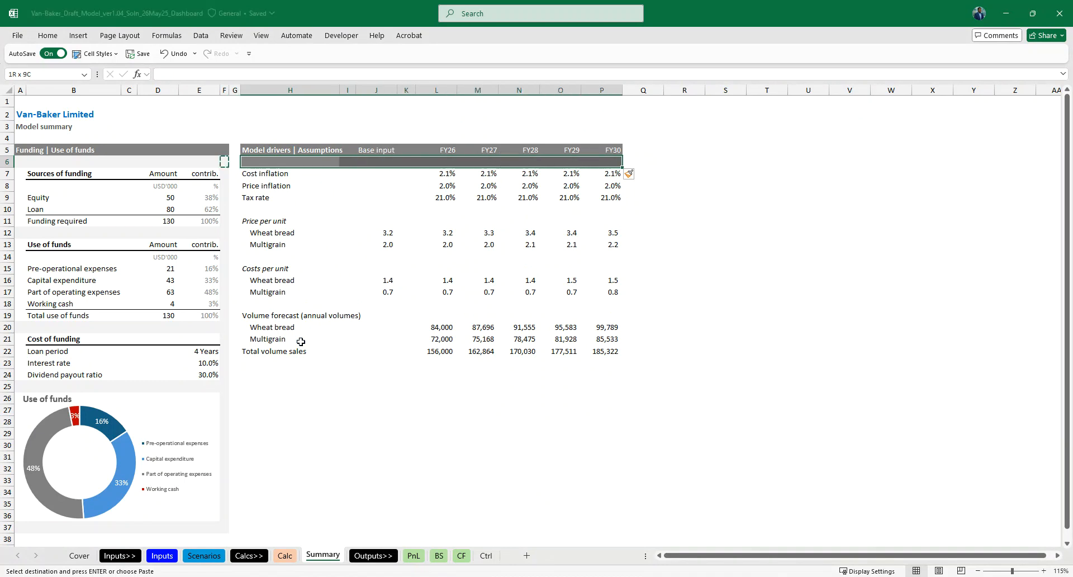
key("Return")
key("Left")
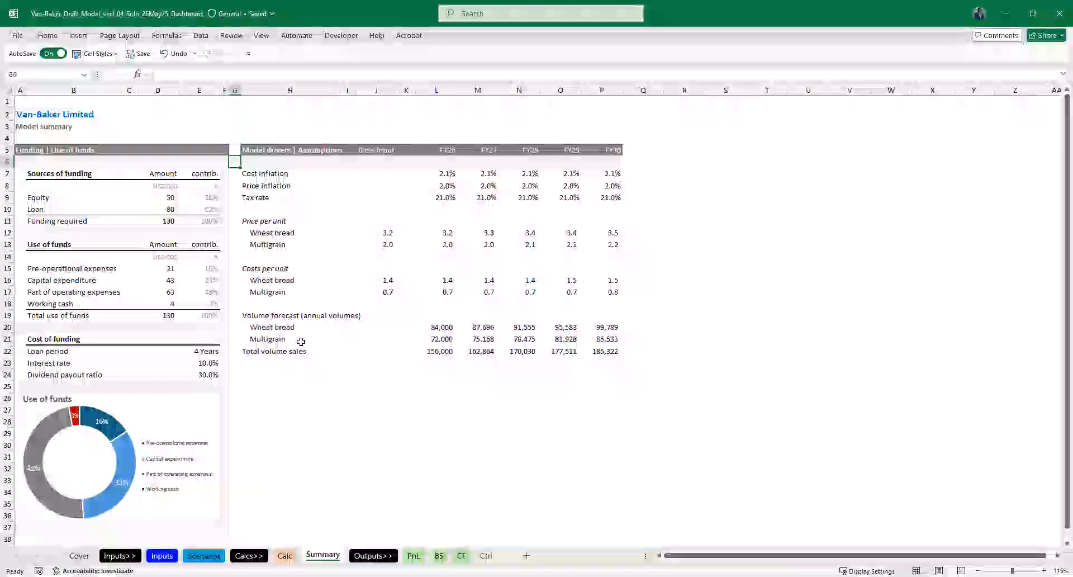
- Copy the blank spacer cell G6 onto G5, and copy G7 down through G25
key("ctrl+c")
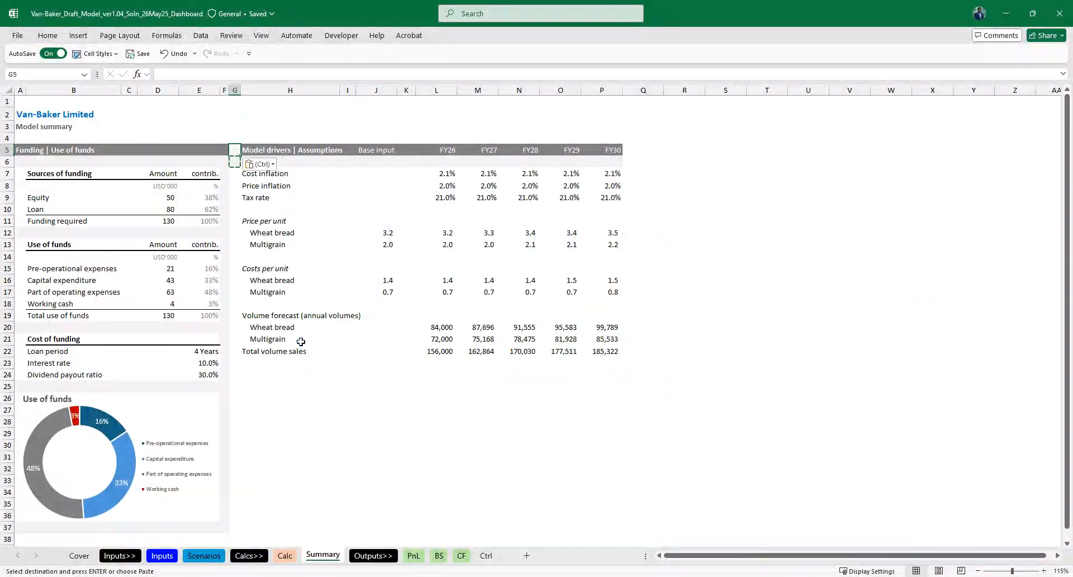
key("Down")
key("Down")
key("ctrl+c")
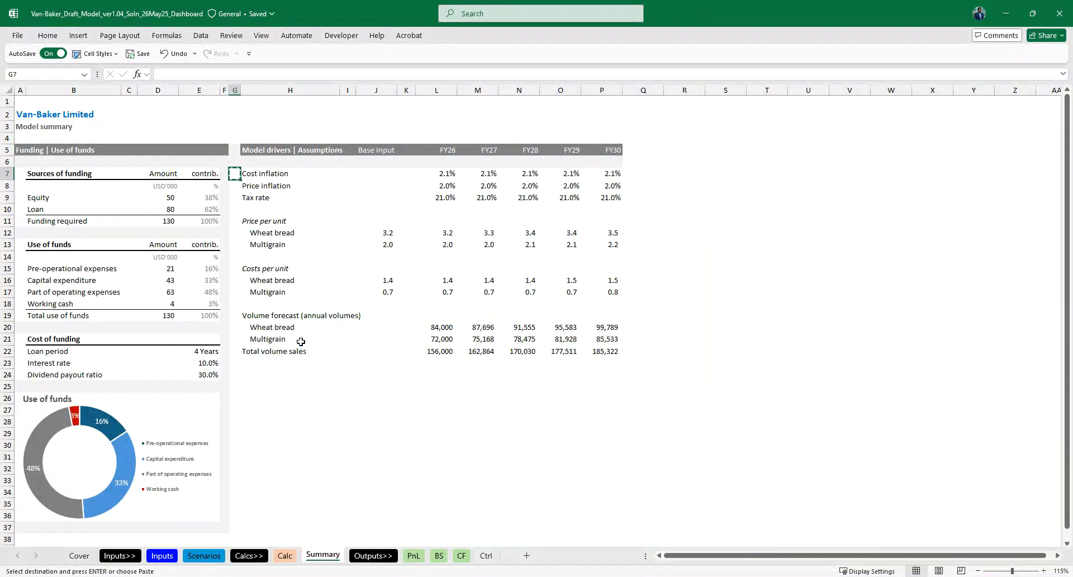
key("shift+Down")
key("shift+Down")
key("shift+Down")
key("shift+Down")
key("shift+Down")
key("shift+Down")
key("shift+Down")
key("shift+Down")
key("shift+Down")
key("shift+Down")
key("shift+Down")
key("shift+Down")
key("shift+Down")
key("shift+Down")
key("shift+Down")
key("shift+Down")
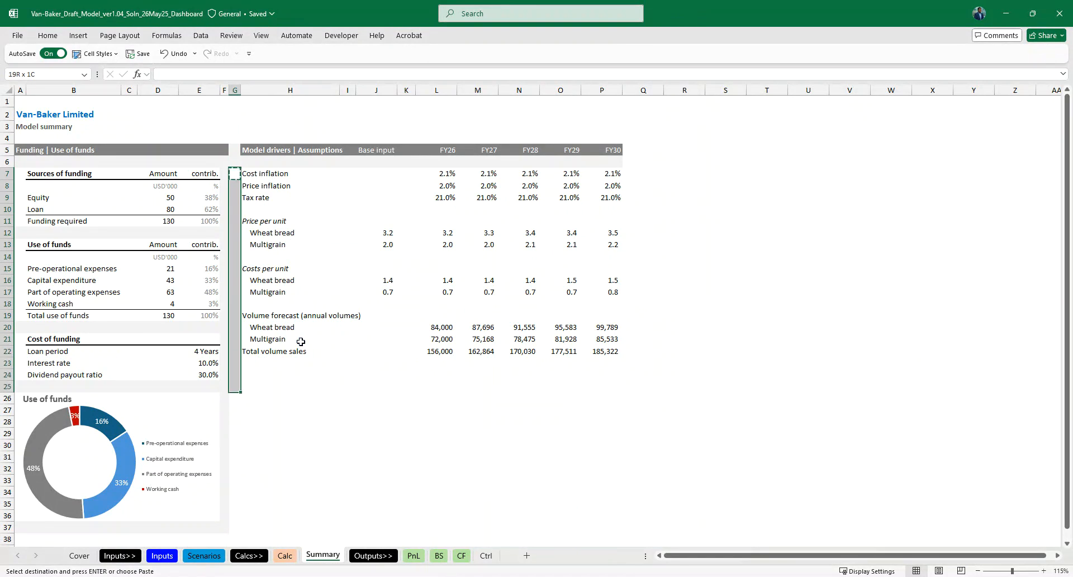
key("ctrl+v")
key("Up")
key("Escape")
key("Down")
key("Down")
key("Up")
key("Up")
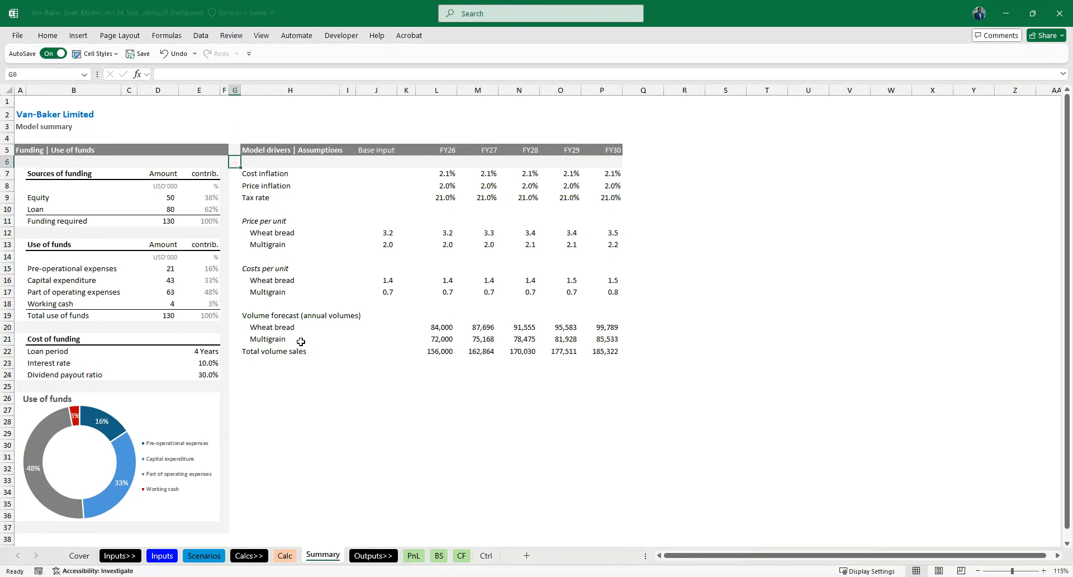
- Copy the shaded blank cell G6 across H10:P10 to shade the divider row above Price per unit
key("ctrl+c")
key("Right")
key("ctrl+v")
key("Down")
key("Down")
key("Down")
key("Down")
key("shift+Right")
key("shift+Right")
key("shift+Right")
key("shift+Right")
key("shift+Right")
key("shift+Right")
key("shift+Right")
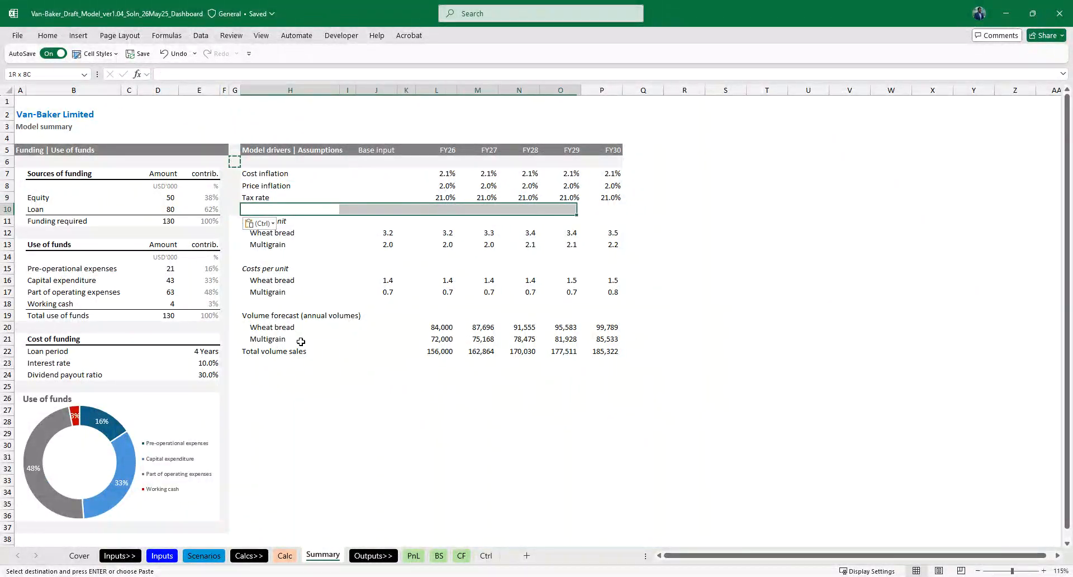
key("shift+Right")
key("ctrl+v")
key("Escape")
- Copy the blank spacer cell G10 down over G10:G14
key("Up")
key("Down")
key("Left")
key("Left")
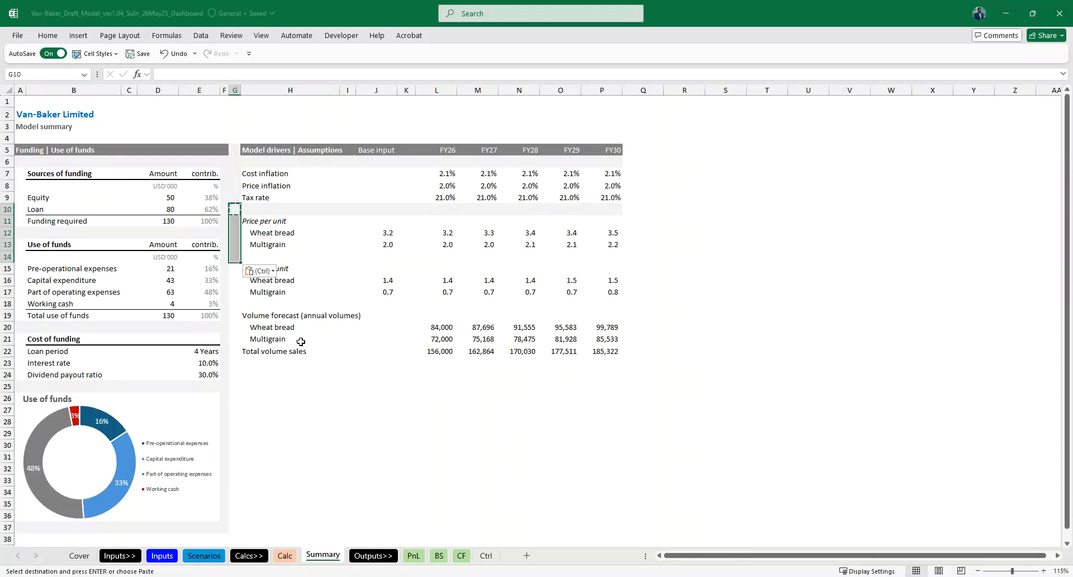
key("Escape")
key("Down")
key("Down")
key("Down")
key("Down")
scroll(301, 341, "up", 1)
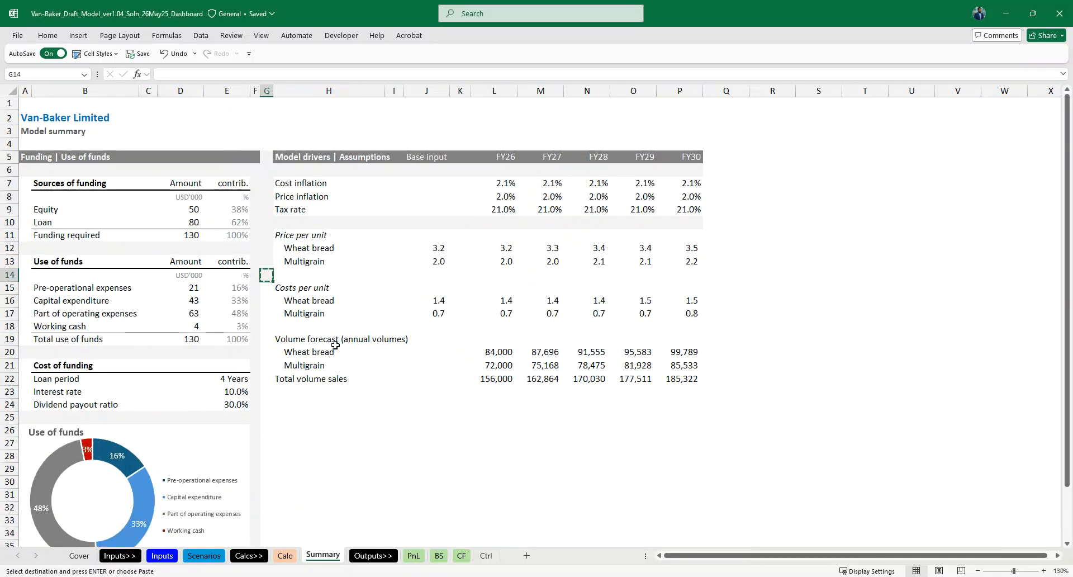
- Copy the blank cell G14 across to P14 to shade the divider row above Costs per unit
key("shift+Right")
key("shift+Right")
key("shift+Right")
key("shift+Right")
key("shift+Right")
key("shift+Right")
key("shift+Right")
key("shift+Right")
key("shift+Right")
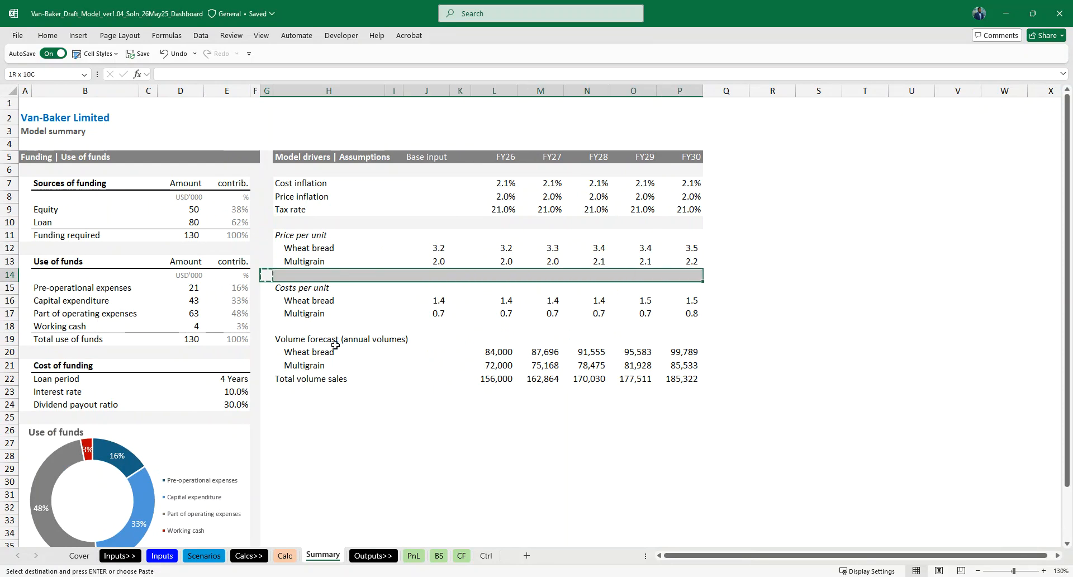
key("ctrl+v")
- Copy the blank spacer cell G14 down through G18 beside the Costs per unit rows
key("Down")
key("Down")
key("Up")
key("Up")
key("Up")
key("shift+Down")
key("shift+Down")
key("shift+Down")
key("shift+Down")
key("ctrl+v")
- Paste the shaded blank cell across H18:P18 to form the divider row above the volume forecast
key("Right")
key("Down")
key("Down")
key("Down")
key("Down")
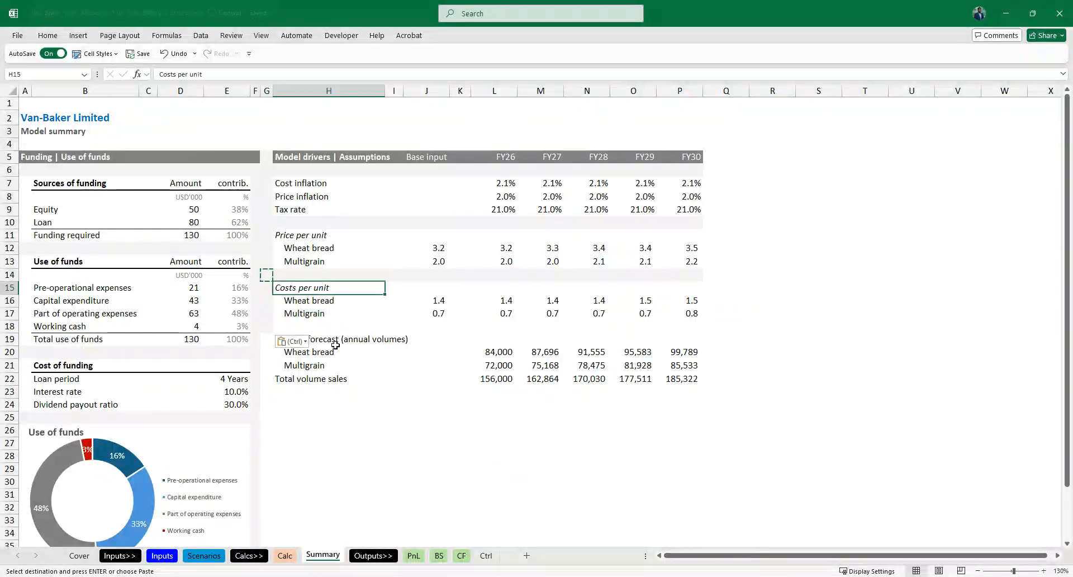
key("shift+Right")
key("shift+Right")
key("shift+Right")
key("shift+Right")
key("shift+Right")
key("shift+Right")
key("shift+Right")
key("shift+Right")
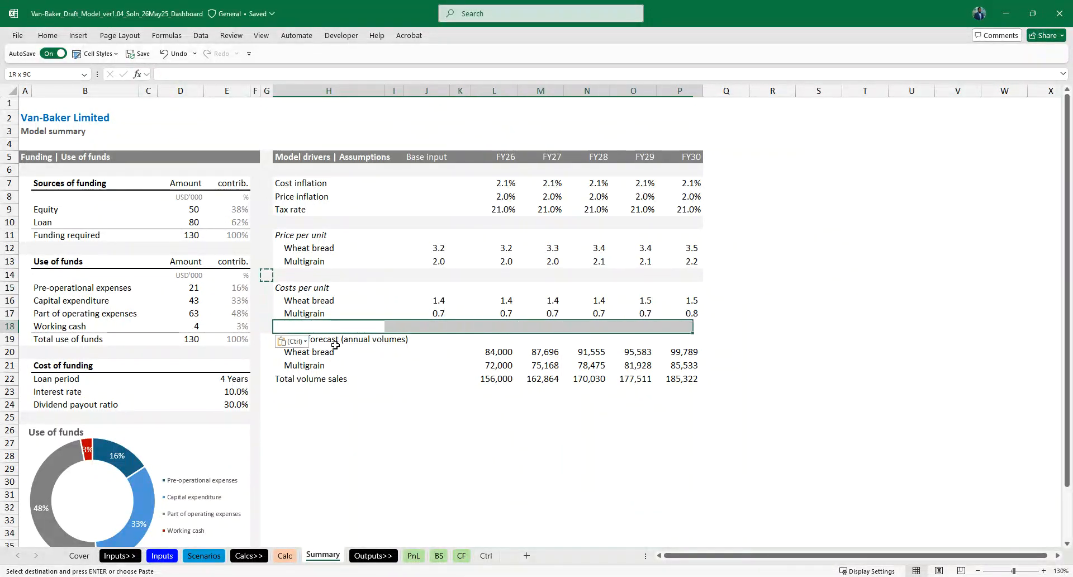
key("ctrl+v")
key("Escape")
- Italicise the "Volume forecast (annual volumes)" heading in H19 to match the other sub-headings
key("Down")
key("Down")
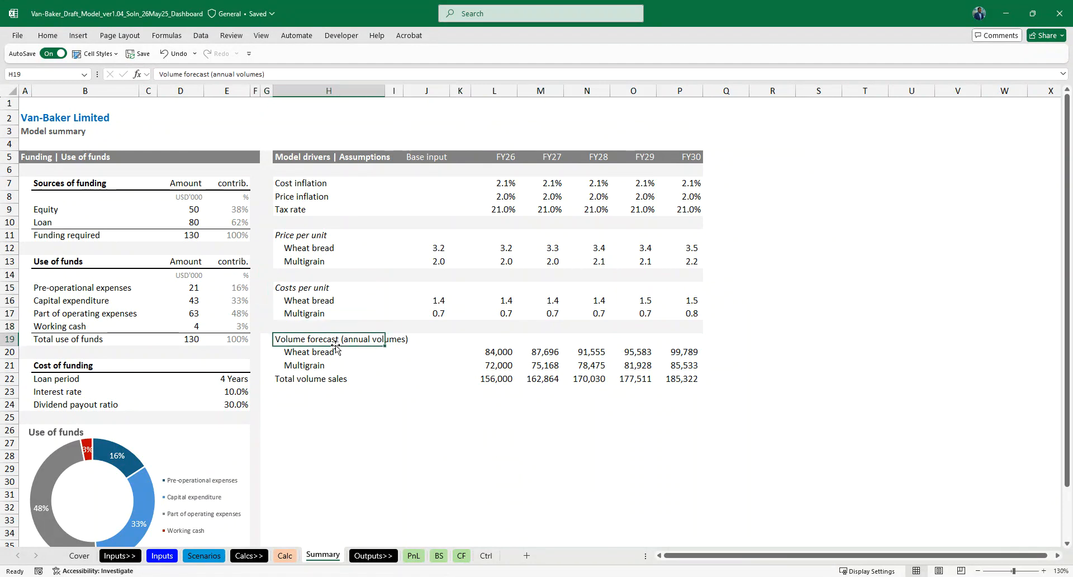
key("Up")
key("Down")
key("Down")
key("Down")
key("Down")
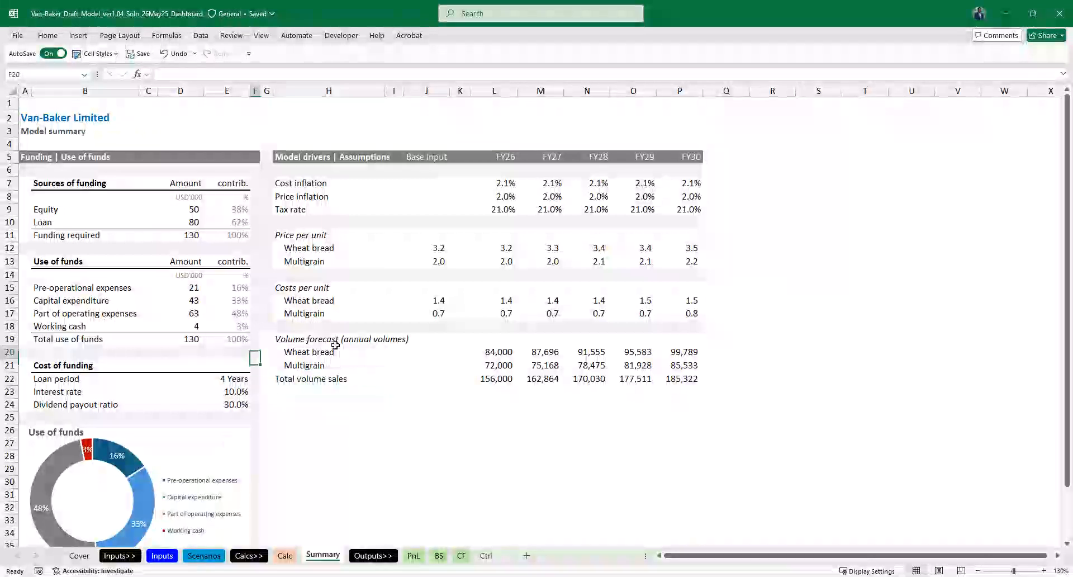
- Copy the blank spacer cell G18 down through G22 beside the volume forecast rows
key("Up")
key("Up")
key("Right")
key("shift+Down")
key("shift+Down")
key("shift+Down")
key("shift+Down")
key("shift+Down")
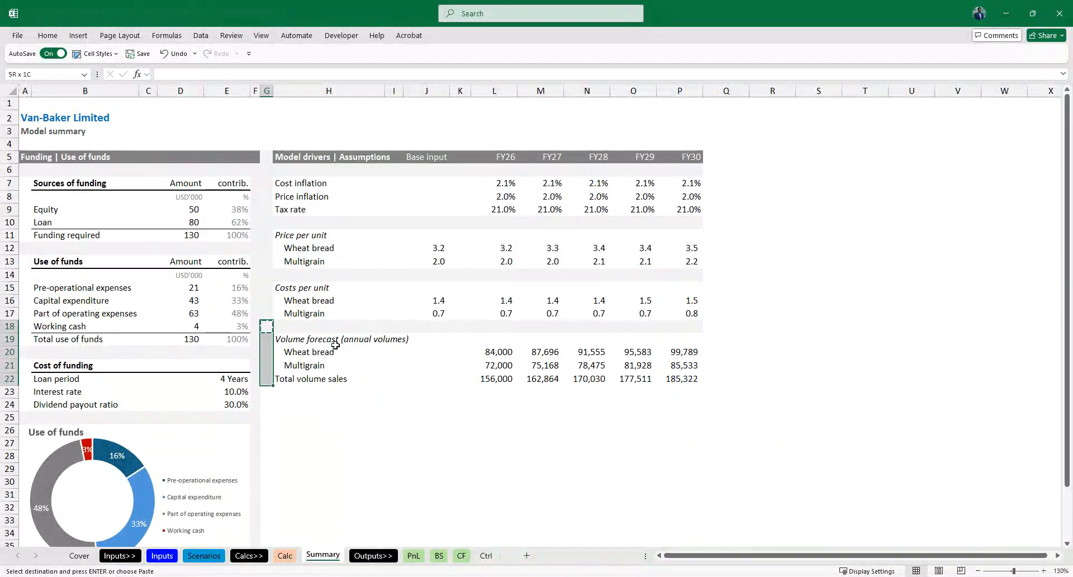
key("ctrl+v")
- Copy the blank cell G23 across to P23 to shade the row beneath Total volume sales
key("Down")
key("Down")
key("Down")
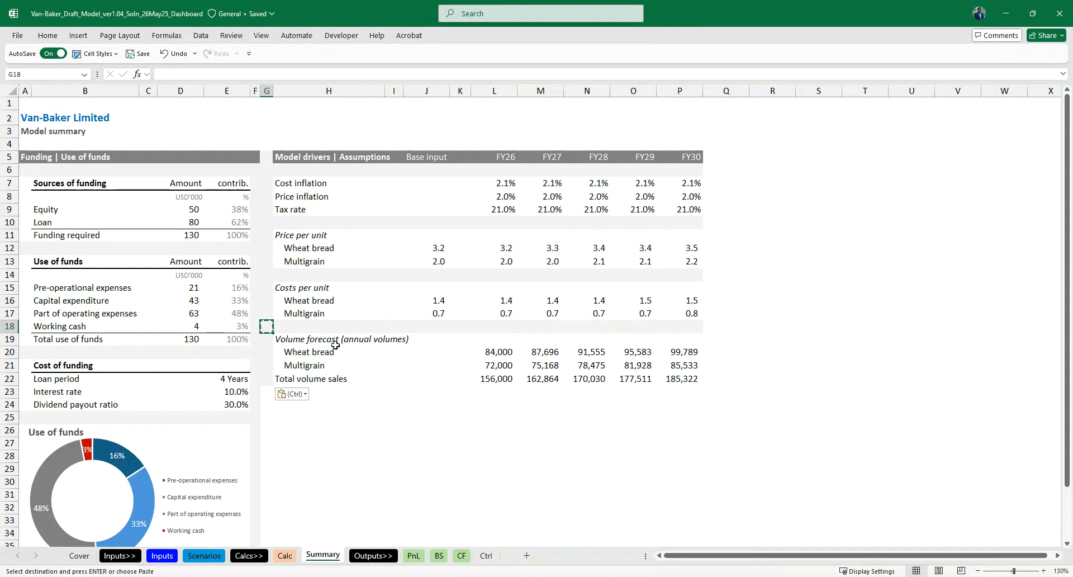
key("Escape")
key("shift+Right")
key("shift+Right")
key("shift+Right")
key("shift+Right")
key("shift+Right")
key("shift+Right")
key("shift+Right")
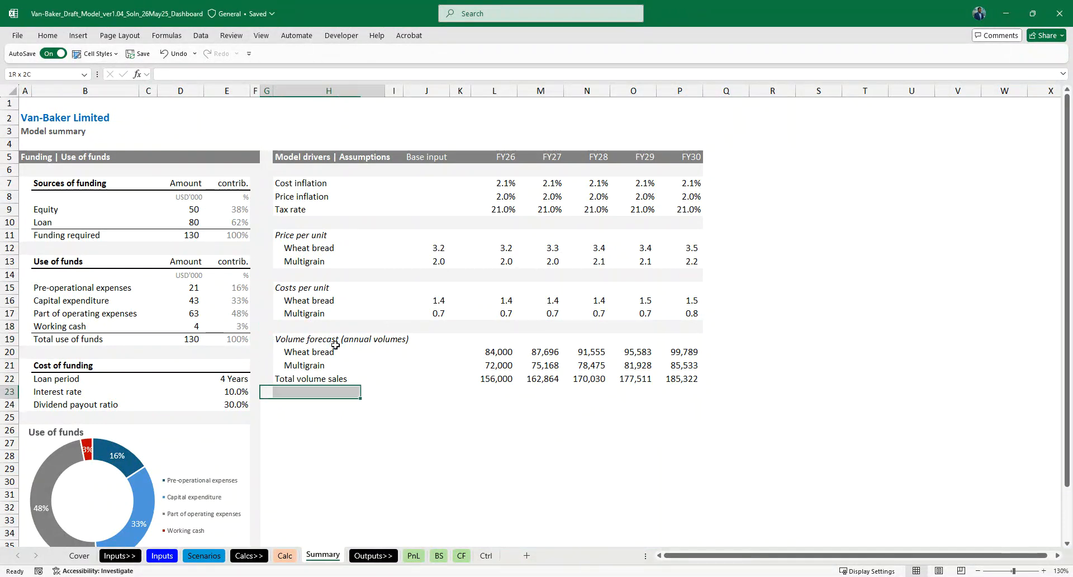
key("shift+Right")
key("shift+Right")
key("ctrl+r")
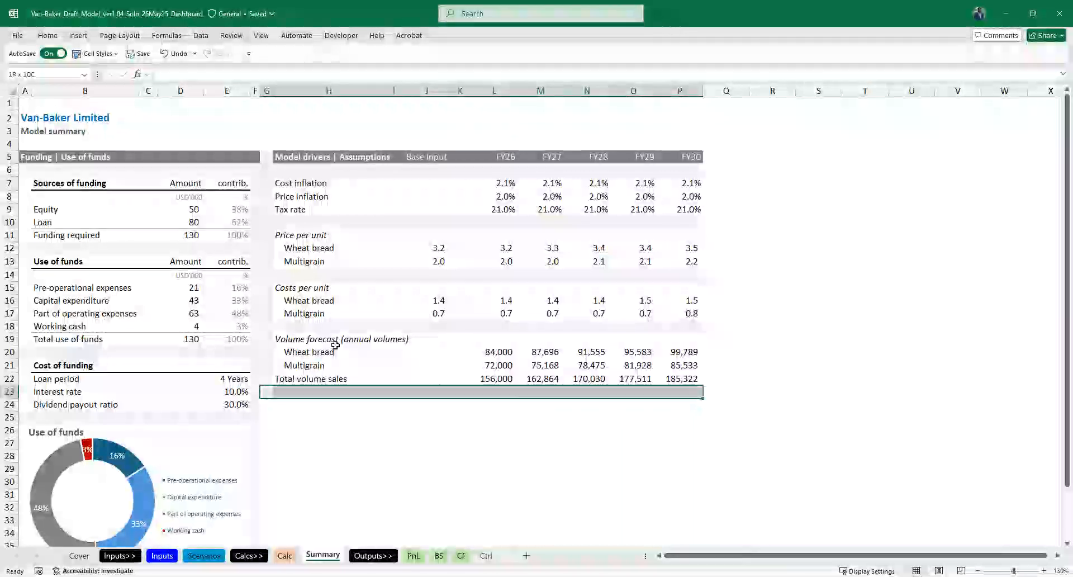
key("Left")
key("Right")
key("ctrl+c")
key("shift+Right")
key("shift+Right")
key("shift+Right")
key("shift+Right")
key("shift+Right")
key("shift+Right")
key("shift+Right")
key("shift+Right")
key("shift+Right")
key("ctrl+v")
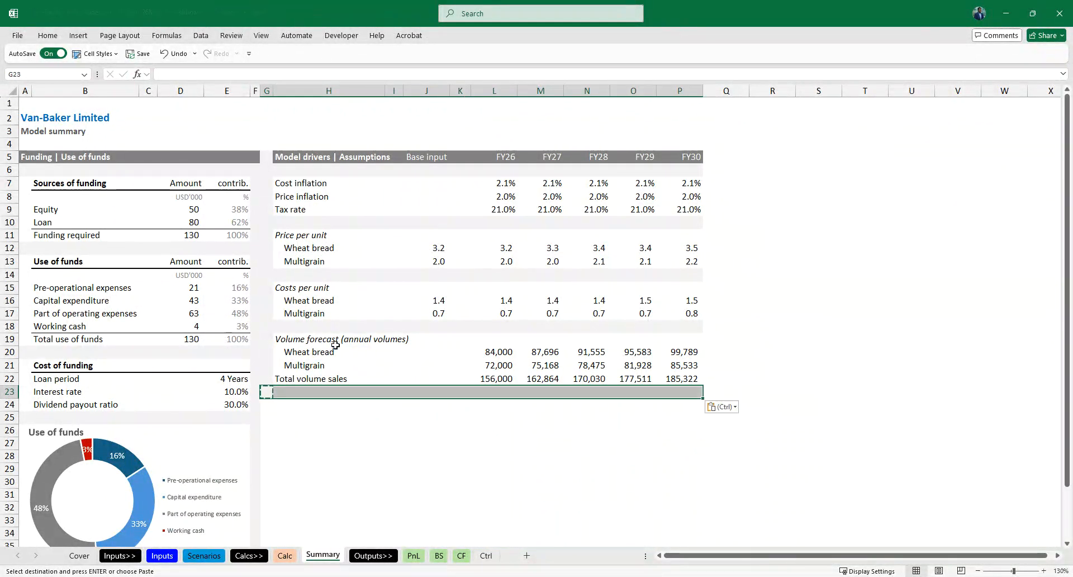
- Paste the blank shaded cell down Q6:Q23 and narrow column Q to form a border beside the FY30 figures
left_click_drag(715, 168, 717, 217)
left_click_drag(710, 171, 715, 389)
scroll(771, 410, "down", 3)
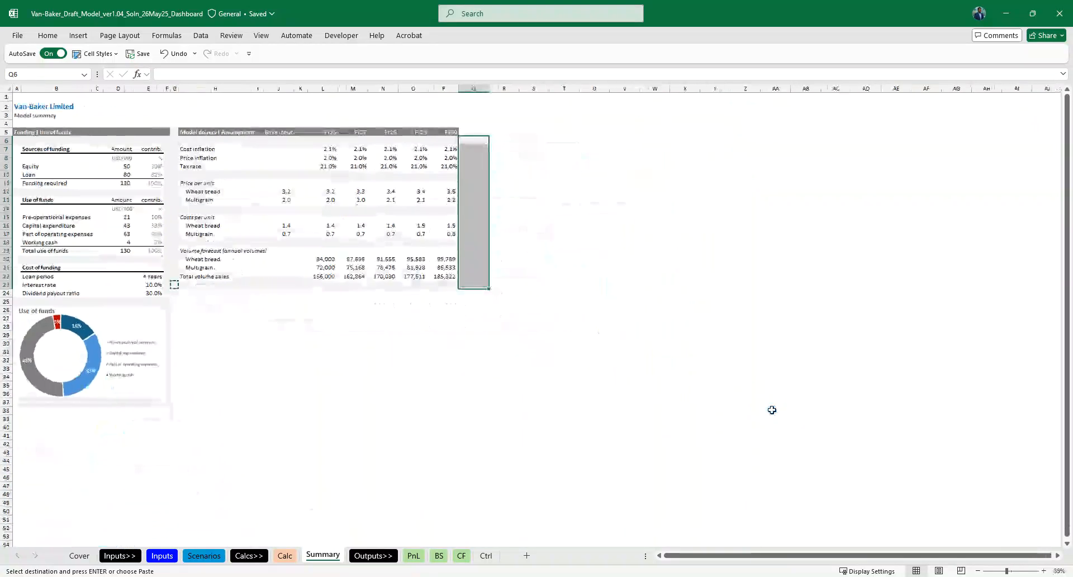
scroll(397, 306, "up", 1)
left_click_drag(569, 84, 554, 84)
left_click(253, 323)
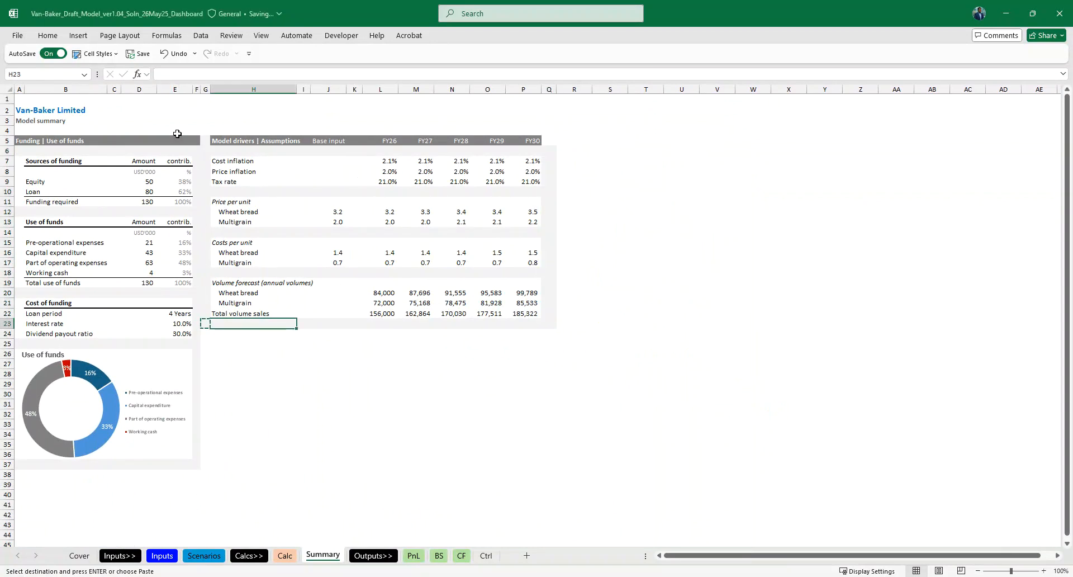
- Try to delete the spacer column G between the Funding and Model drivers sections
left_click(196, 140)
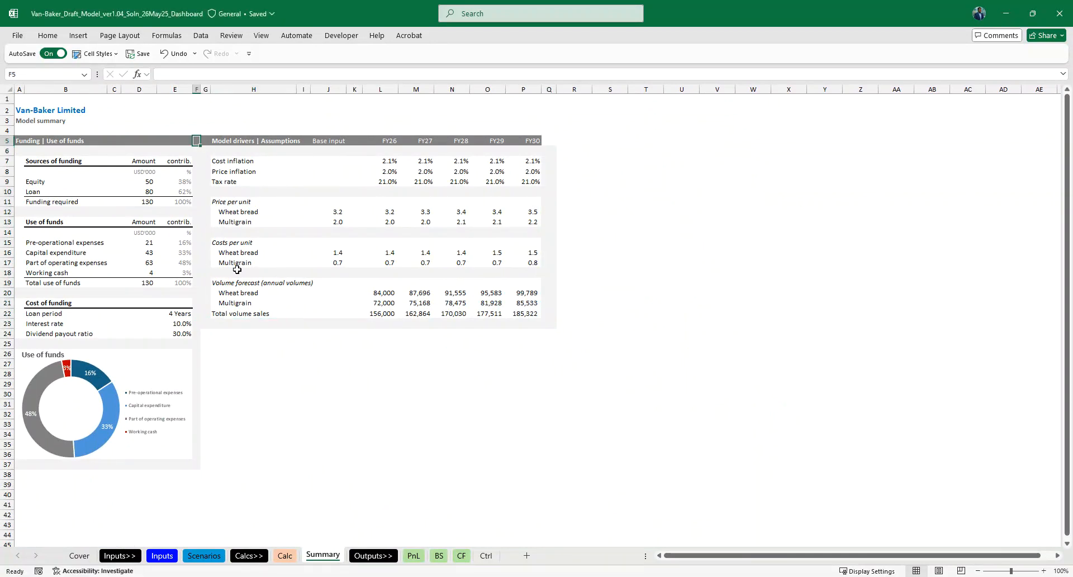
key("ctrl+space")
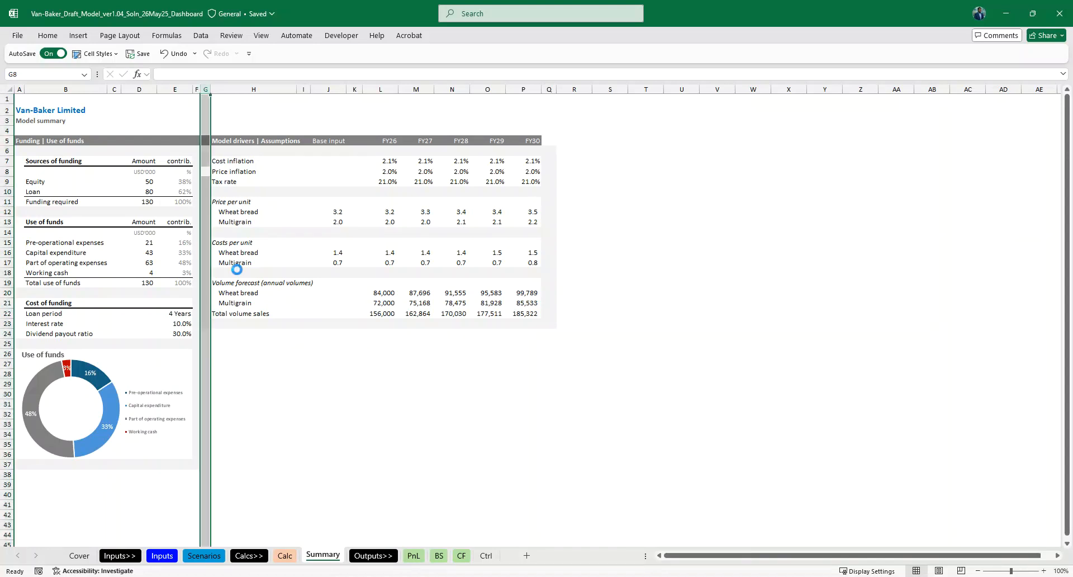
key("ctrl+minus")
left_click(375, 378)
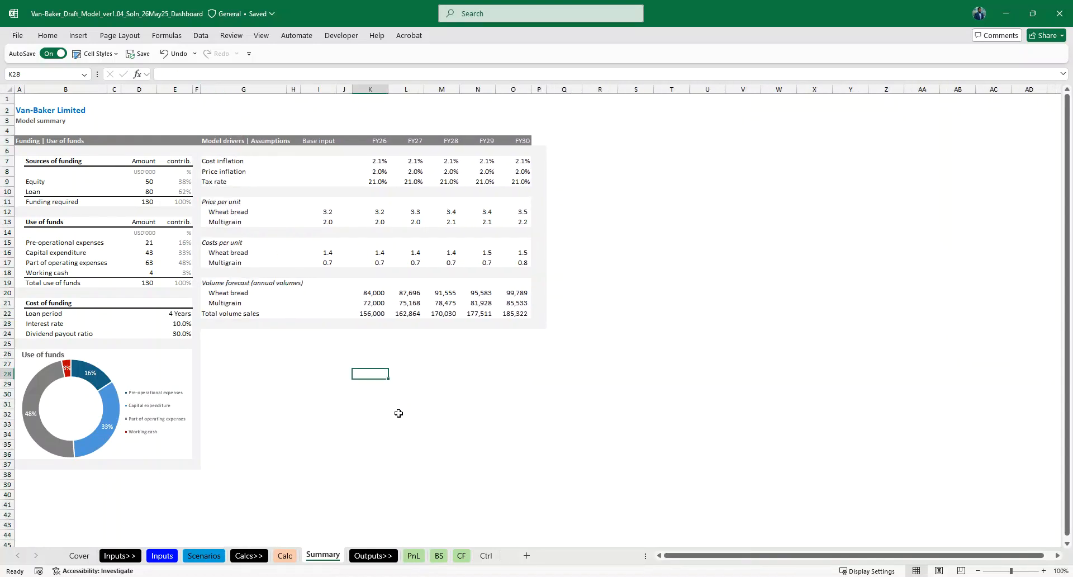
key("ctrl+z")
left_click(313, 415)
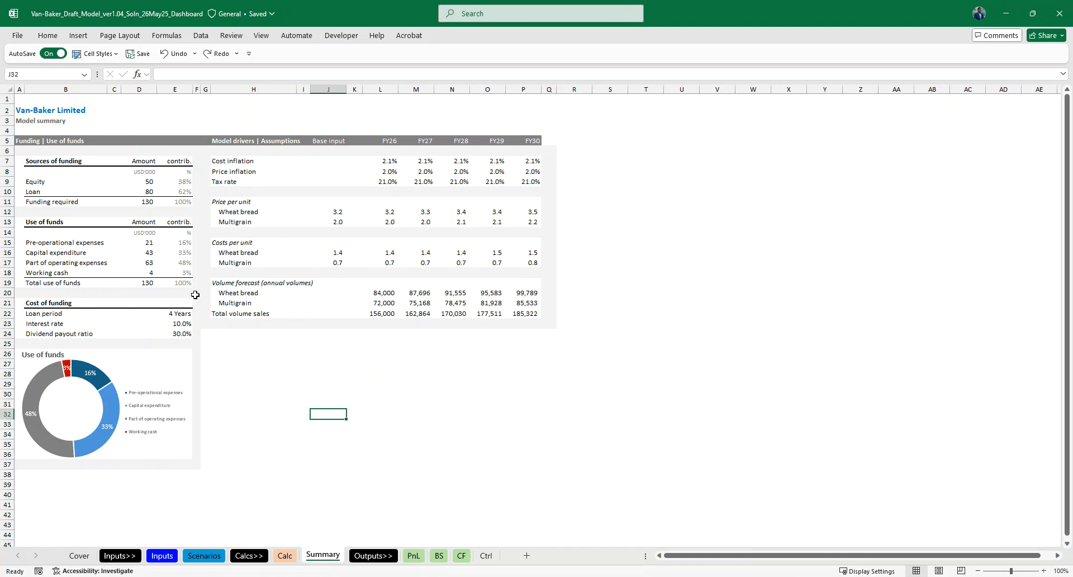
- Copy the light blank cell G6 over G5 to separate the header bars, and extend the dark Model drivers header fill into Q5
left_click(203, 131)
key("Down")
key("ctrl+c")
key("Up")
key("ctrl+v")
key("Escape")
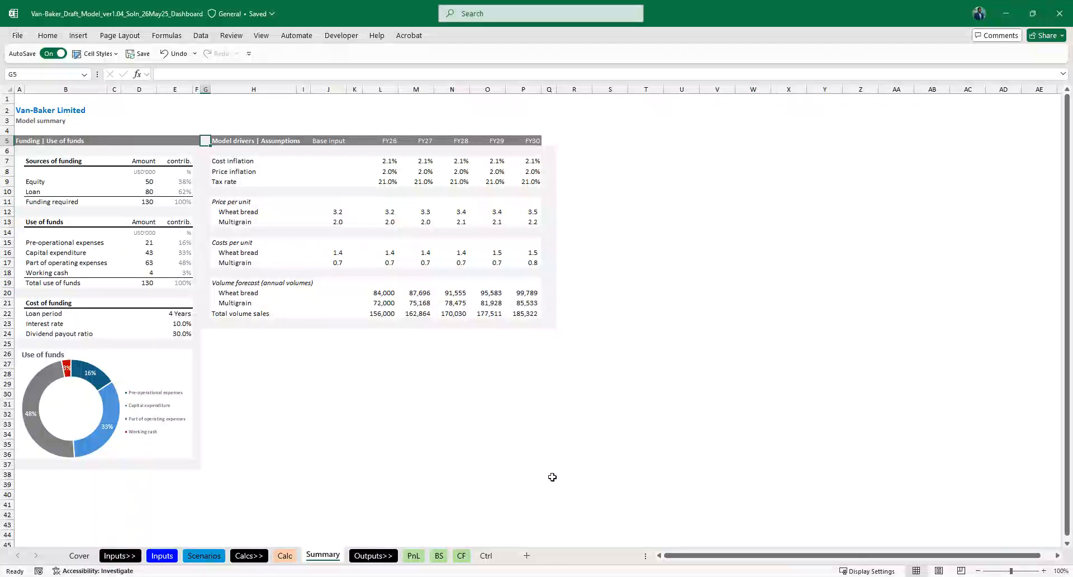
key("Down")
key("Down")
key("Down")
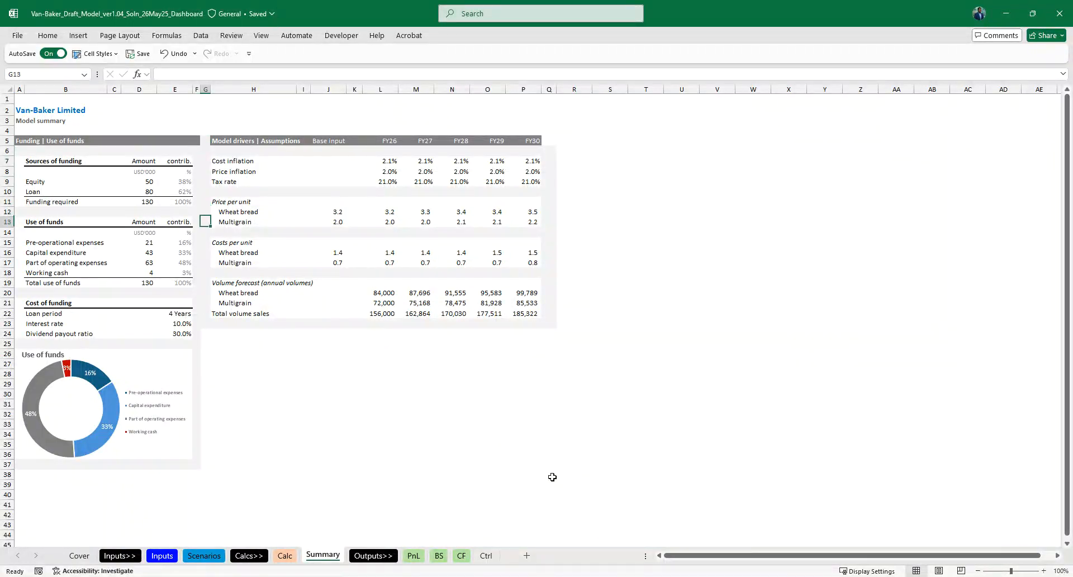
left_click(547, 149)
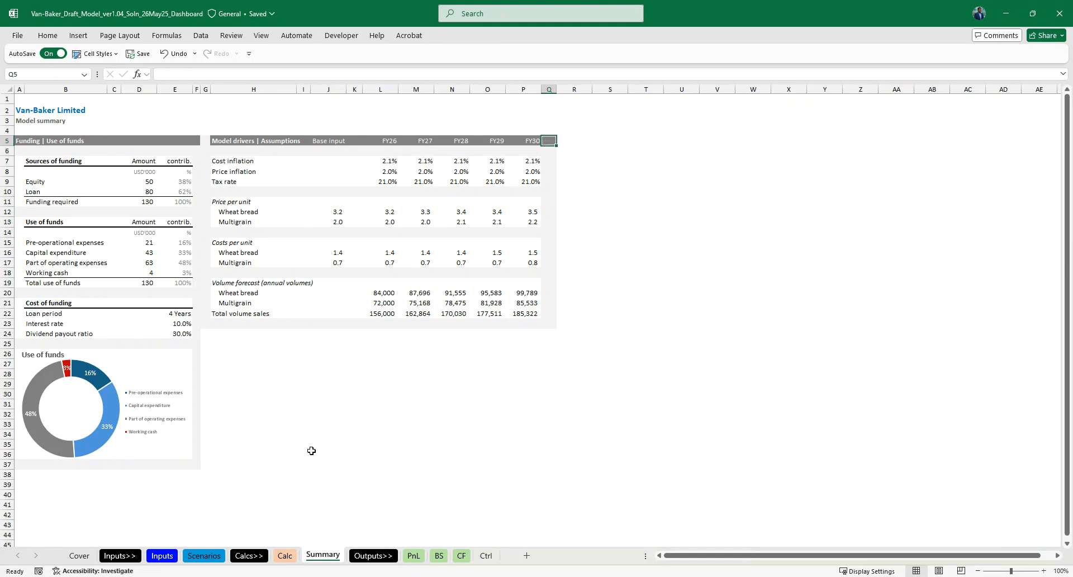
left_click(253, 425)
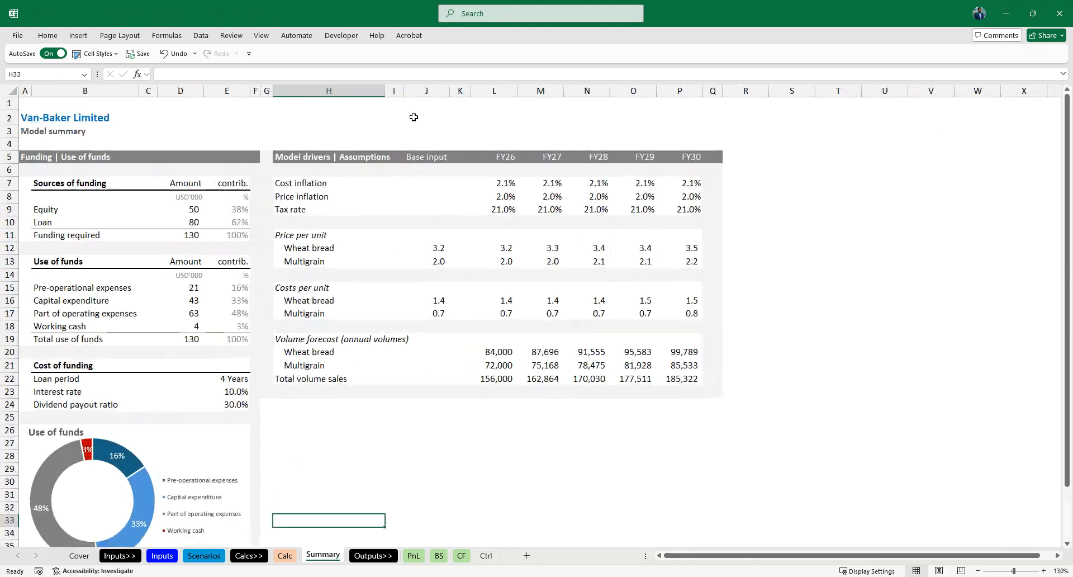
- Enter "Base input" in J15 on the Costs per unit row and italicise it
scroll(427, 157, "up", 3)
left_click(437, 239)
key("Down")
key("Down")
key("Down")
key("Down")
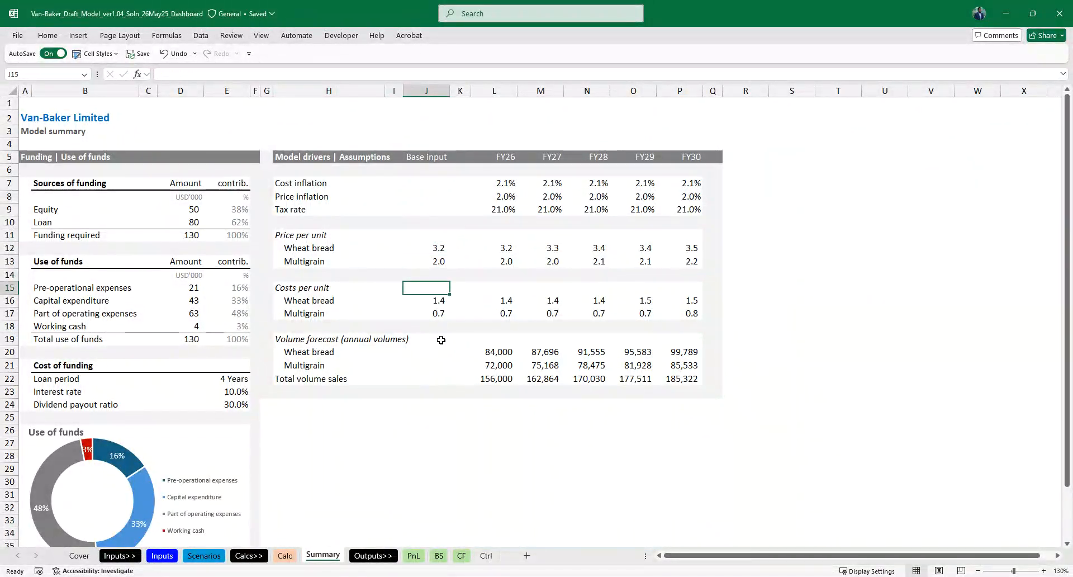
type("Basb")
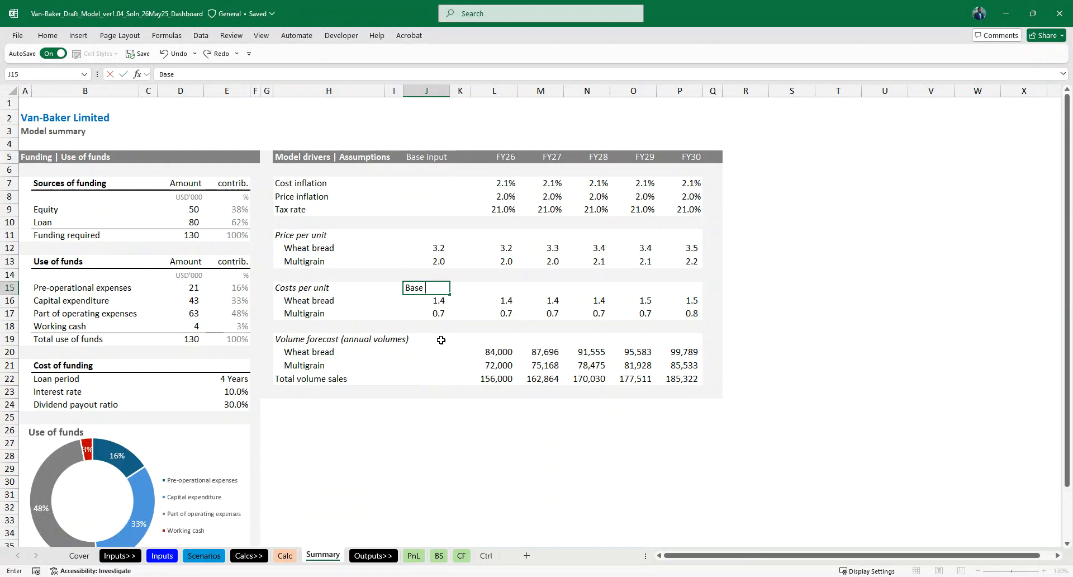
key("ctrl+Return")
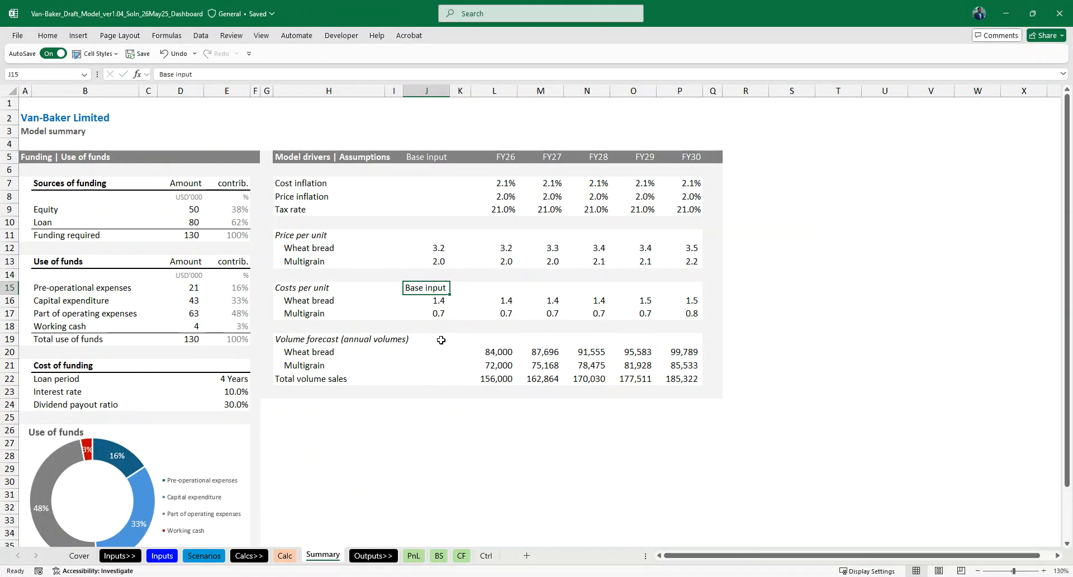
key("Up")
key("Up")
key("Down")
key("Down")
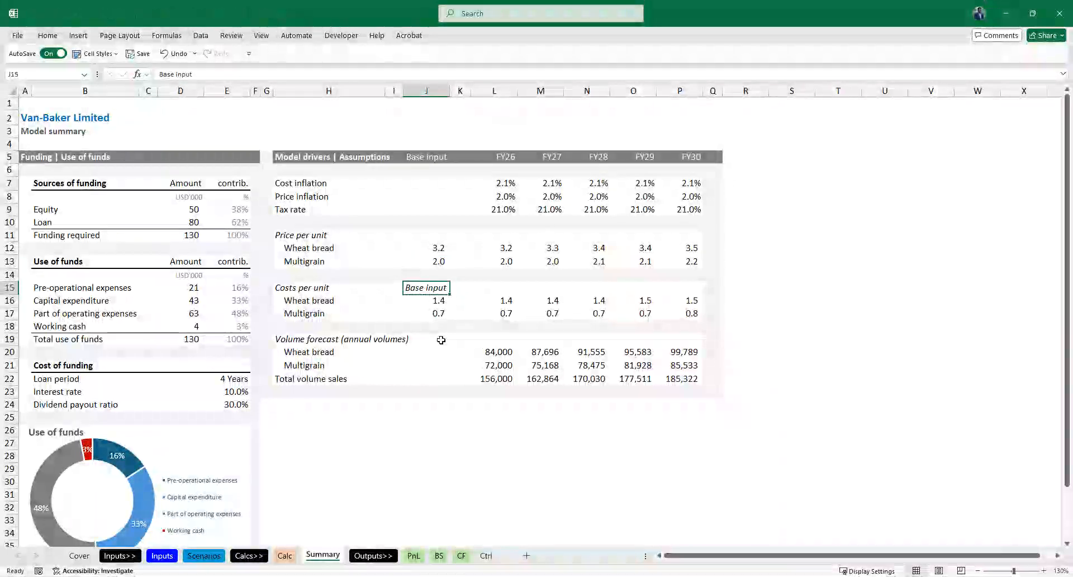
- Copy the italic "Base input" label from J15 to J11 on the Price per unit row
key("ctrl+c")
key("Up")
key("Up")
key("Up")
key("Up")
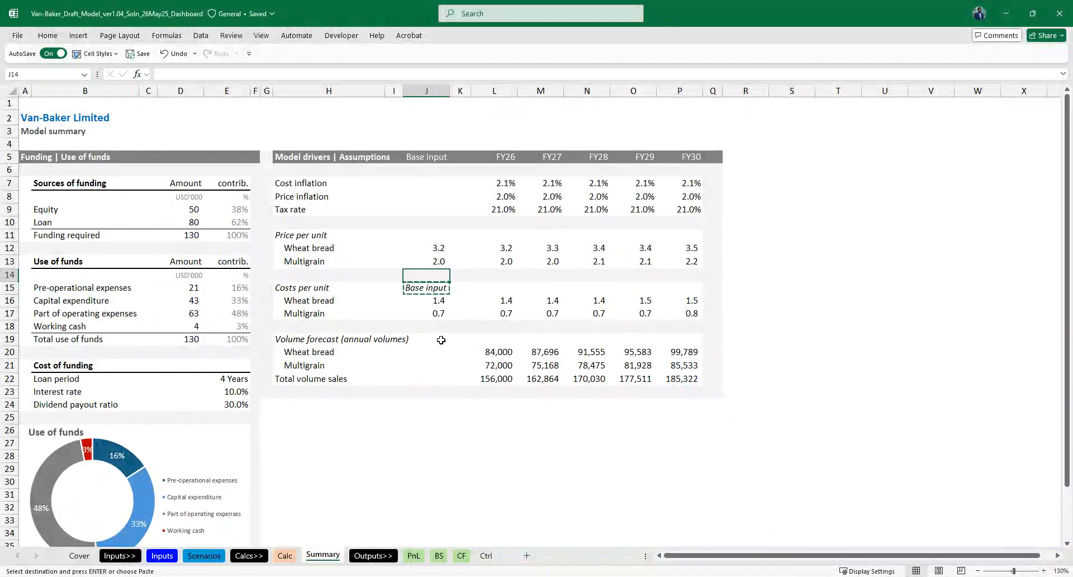
key("ctrl+v")
key("Escape")
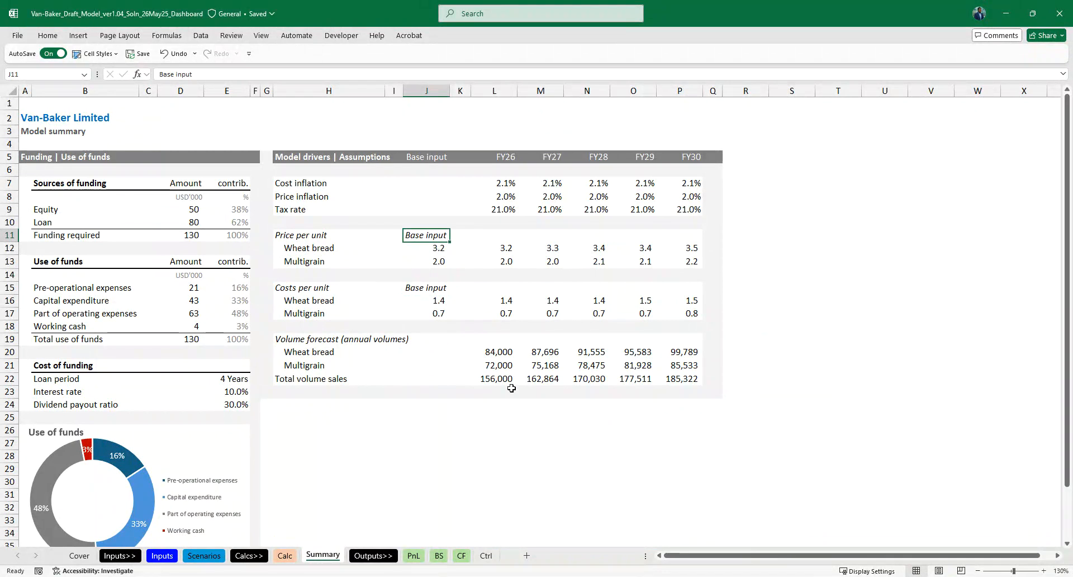
- Centre the Price per unit base input label and values in J11:J13
scroll(483, 383, "down", 1, "ctrl")
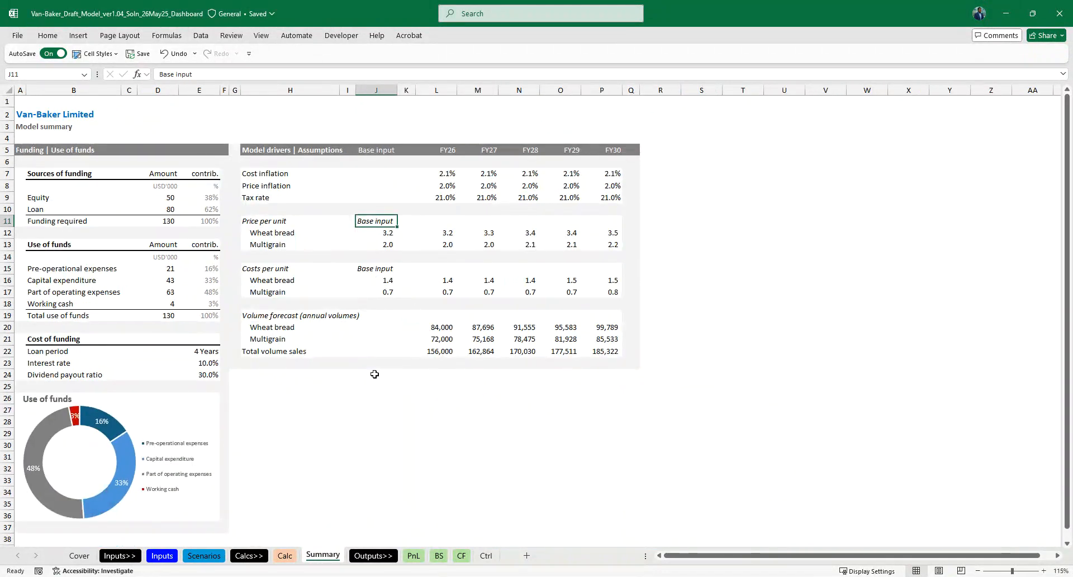
key("shift+Down")
key("shift+Down")
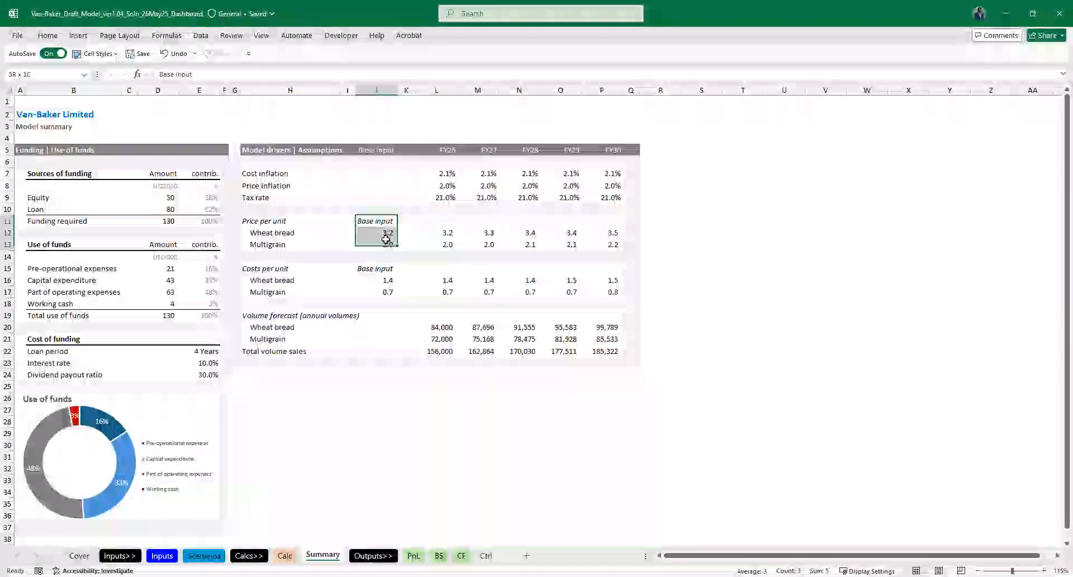
key("alt+h")
key("a")
key("c")
- Centre the Costs per unit base input label and values in J15:J17
key("Down")
key("Down")
key("Down")
key("Down")
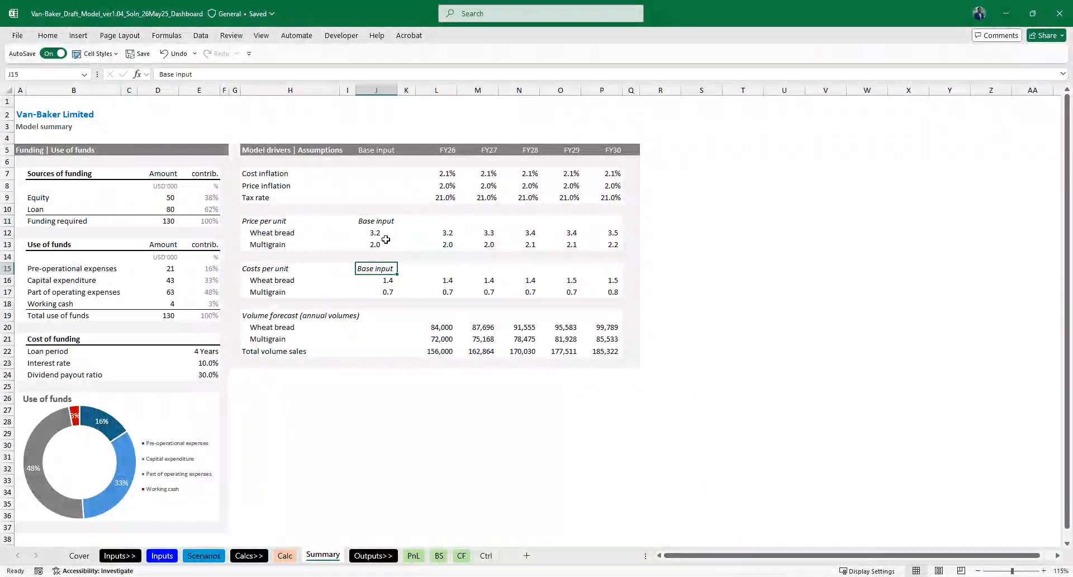
key("shift+Down")
key("shift+Down")
key("alt+h")
key("a")
key("c")
- Clear the "Base input" label from J5 in the Model drivers header bar
left_click(370, 149)
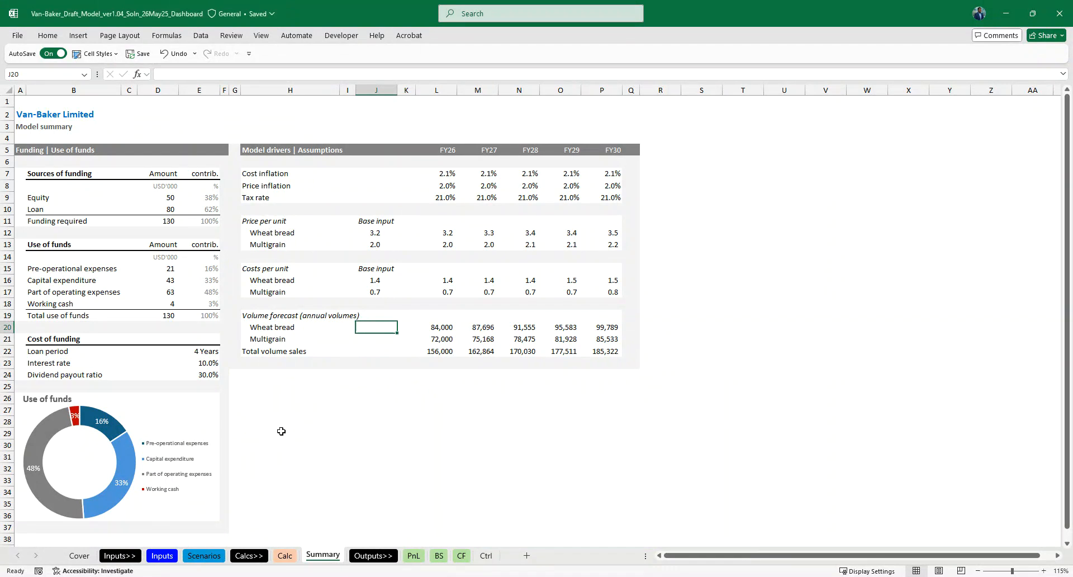
scroll(285, 442, "down", 4)
scroll(285, 441, "up", 4)
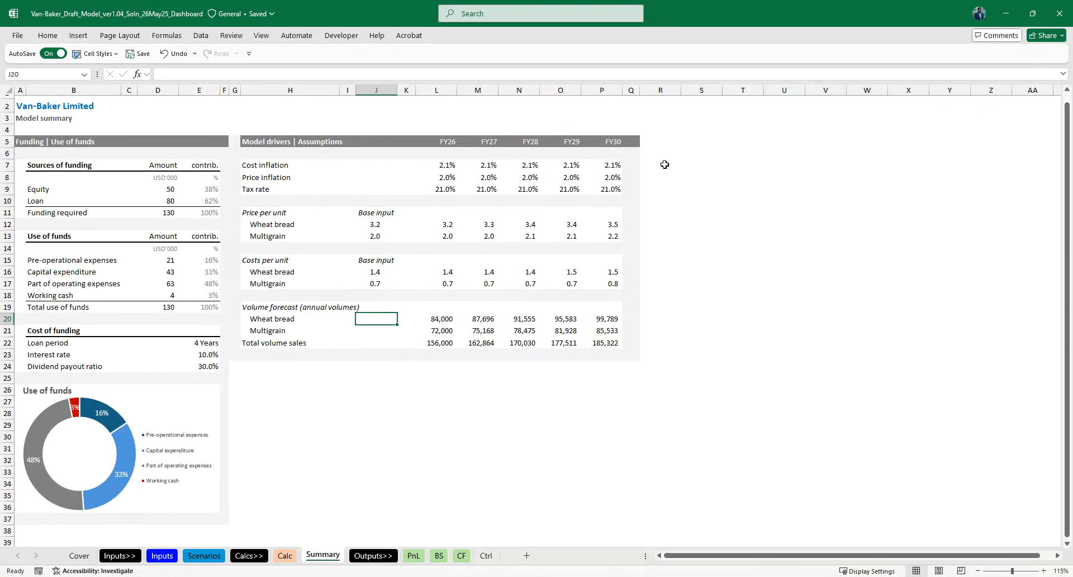
left_click(652, 146)
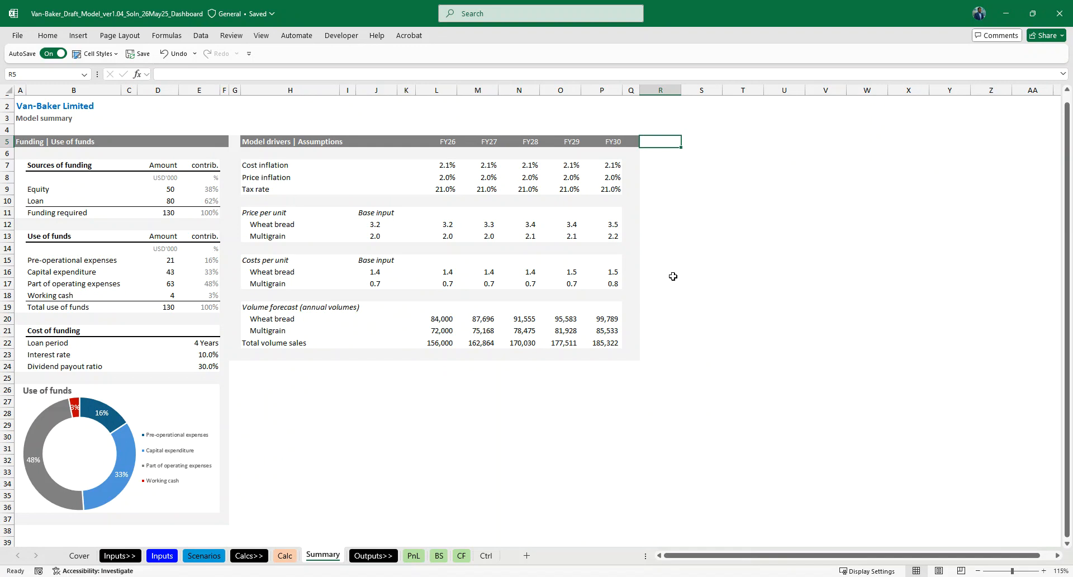
mouse_move(236, 368)
left_mouse_down()
mouse_move(452, 461)
mouse_move(619, 510)
left_mouse_up()
- Copy the blank shaded cell G23 down through G37 to extend the spacer column beside the Use of funds chart
left_click(233, 353)
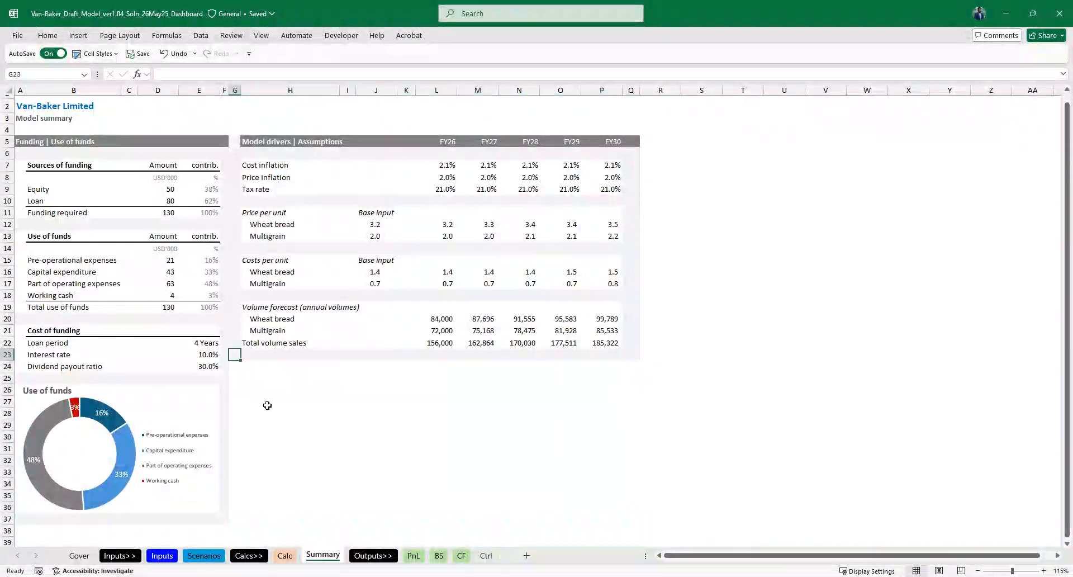
key("shift+Down")
key("shift+Down")
key("shift+Down")
key("shift+Down")
key("shift+Down")
key("shift+Down")
key("shift+Down")
key("shift+Down")
key("shift+Down")
key("shift+Down")
key("shift+Down")
key("shift+Down")
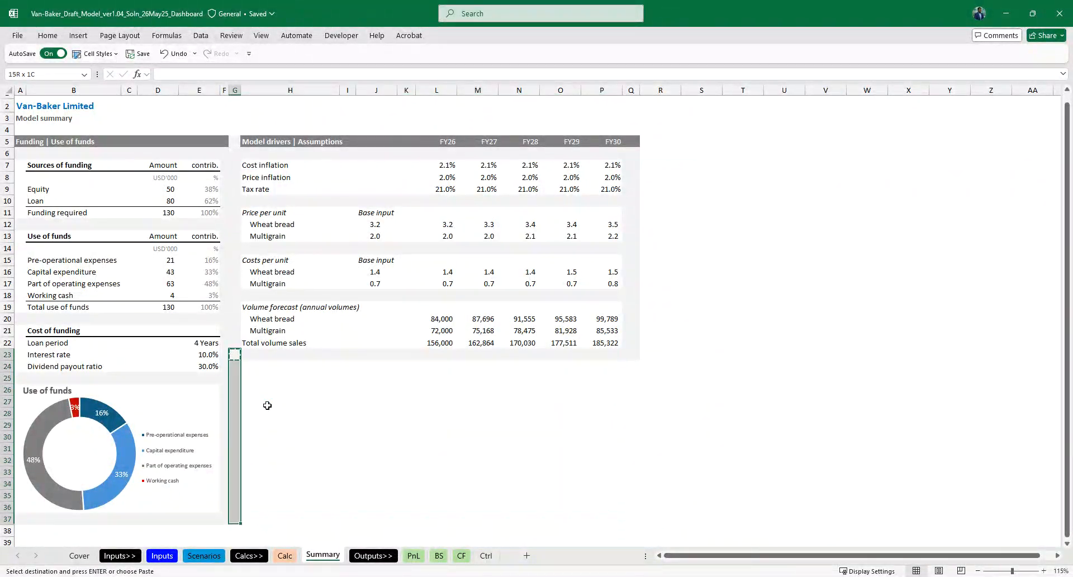
key("Escape")
left_click(274, 402)
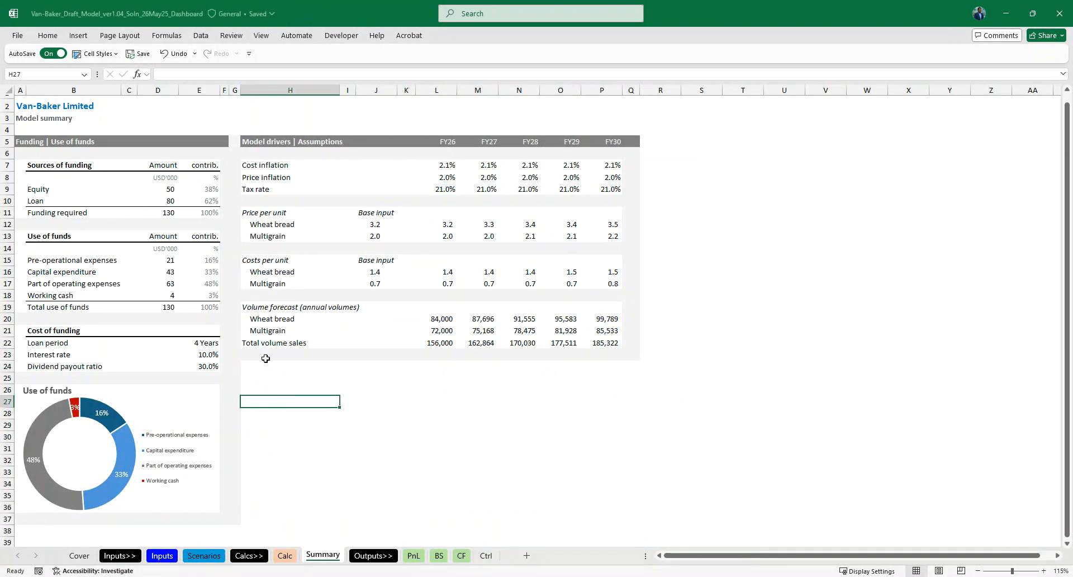
- Insert a clustered column chart from the Wheat bread and Multigrain volume labels in H20:H21 and their FY26–FY30 values in L20:P21
left_click_drag(263, 317, 270, 330)
left_click_drag(438, 321, 593, 328)
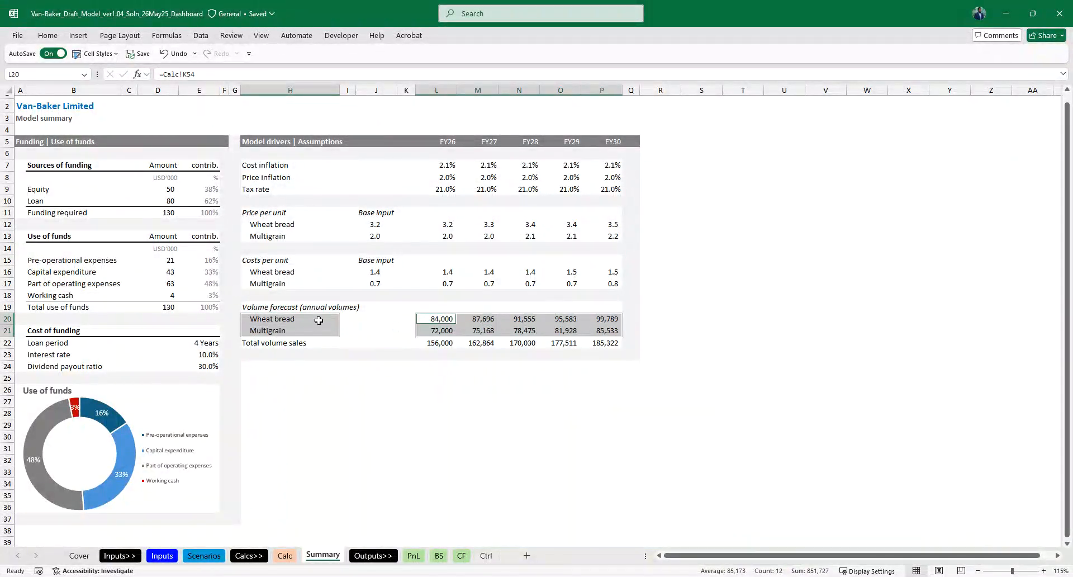
left_click(88, 36)
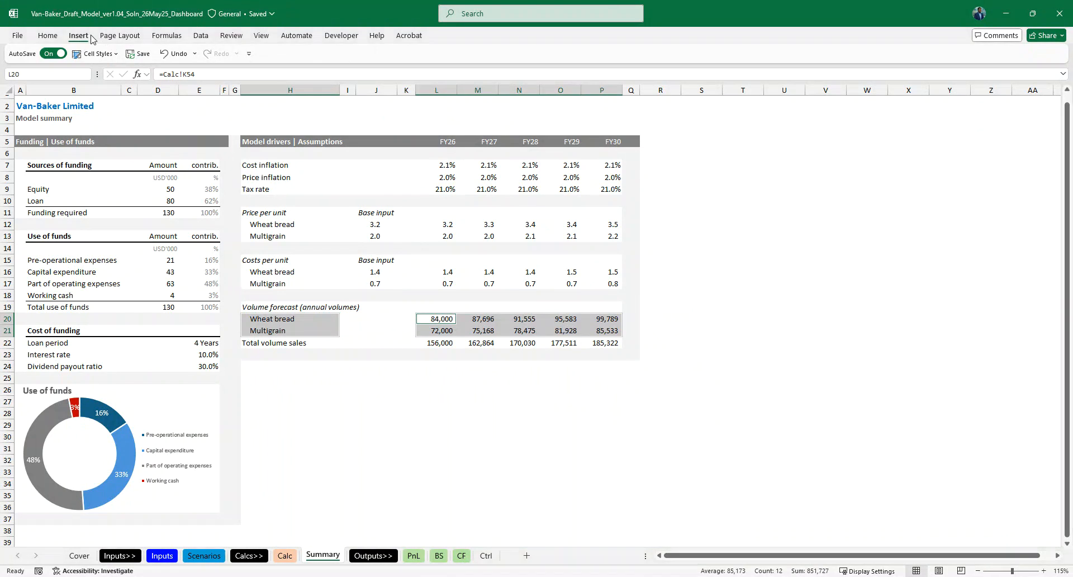
left_click(363, 64)
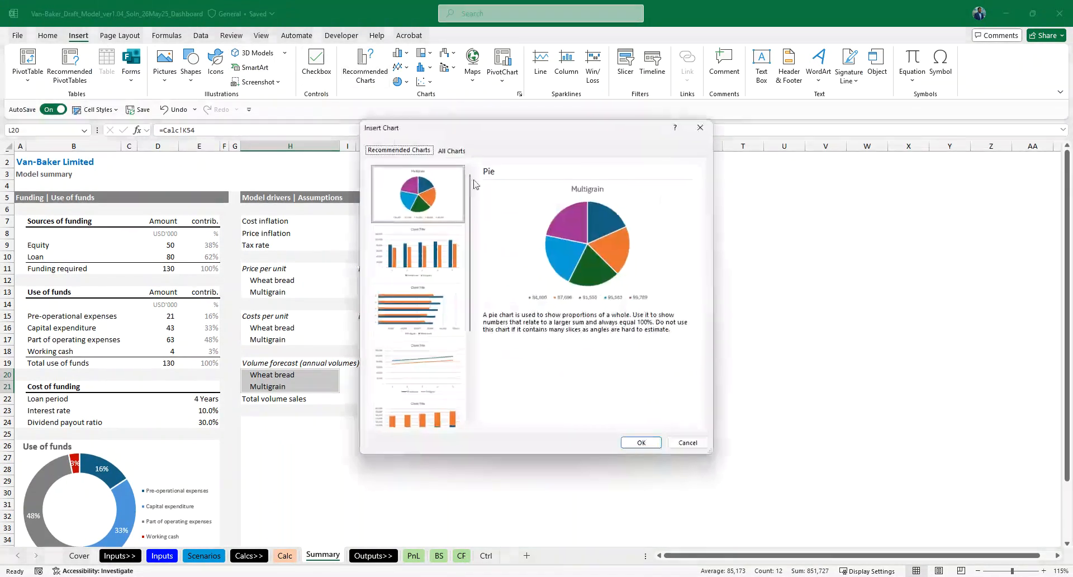
left_click(416, 258)
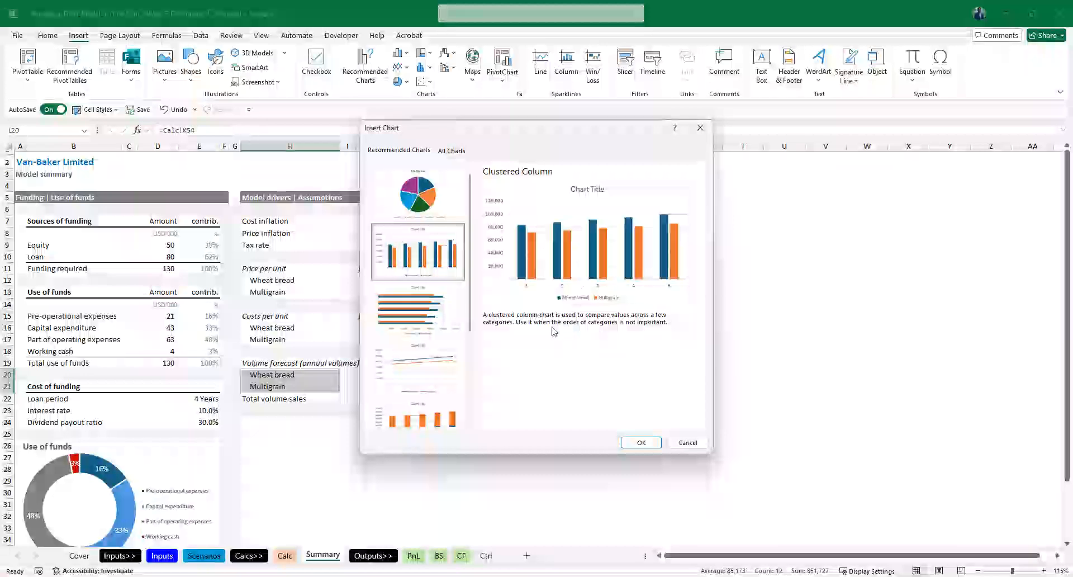
left_click(641, 442)
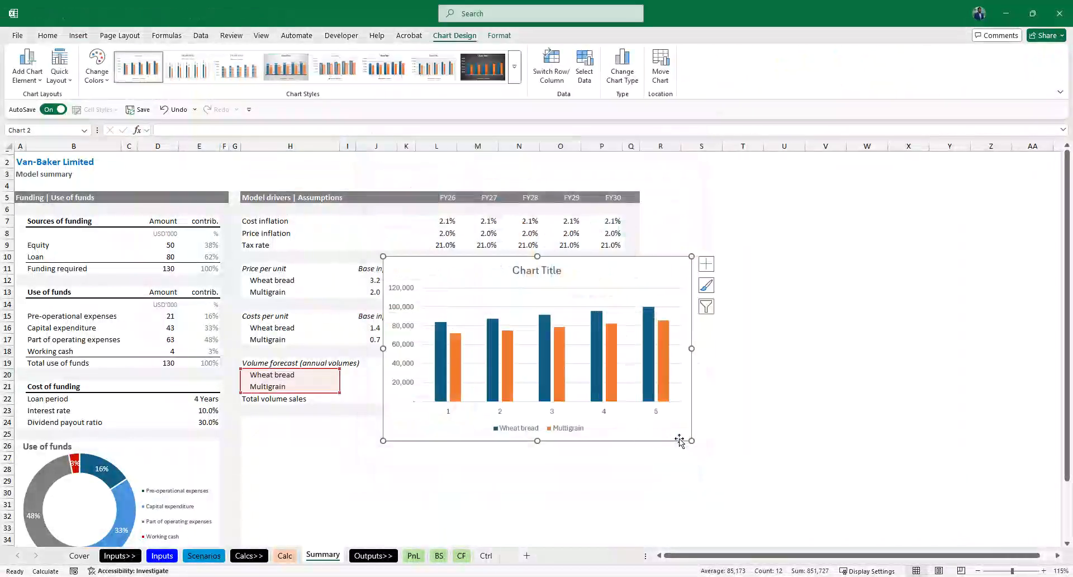
- Move the volume chart off the assumptions table into the blank area over columns S to Y
left_click_drag(606, 446, 898, 371)
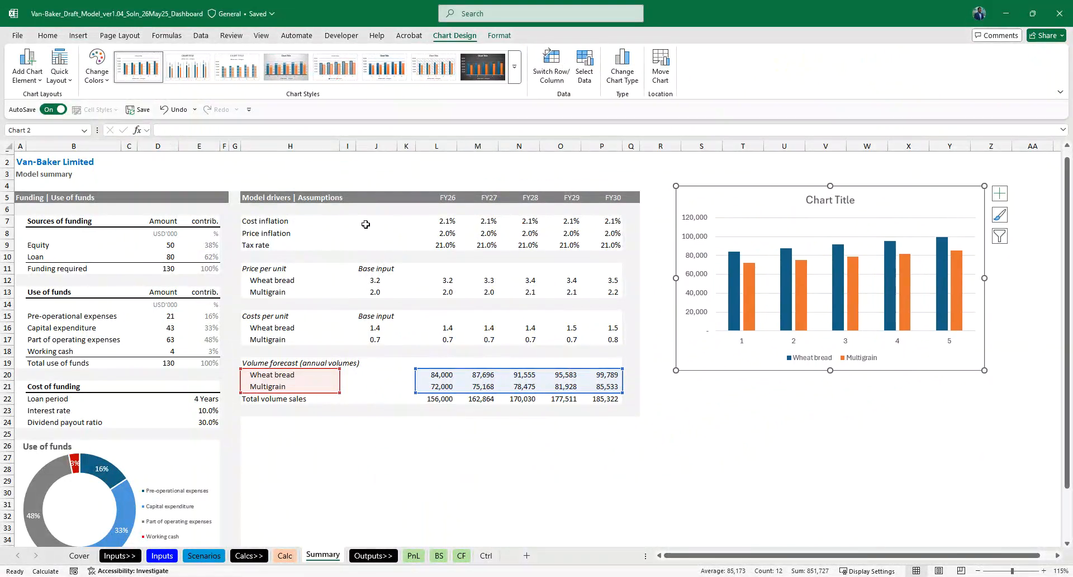
- Enter USD as the unit in I12:I13 for the Wheat bread and Multigrain prices per unit
left_click(349, 221)
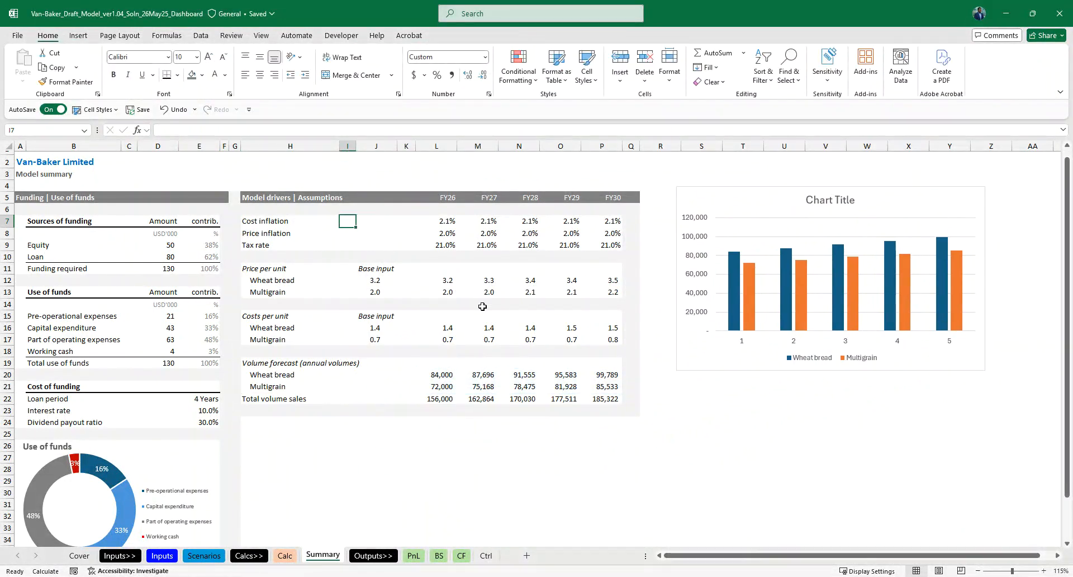
key("shift+Down")
key("shift+Down")
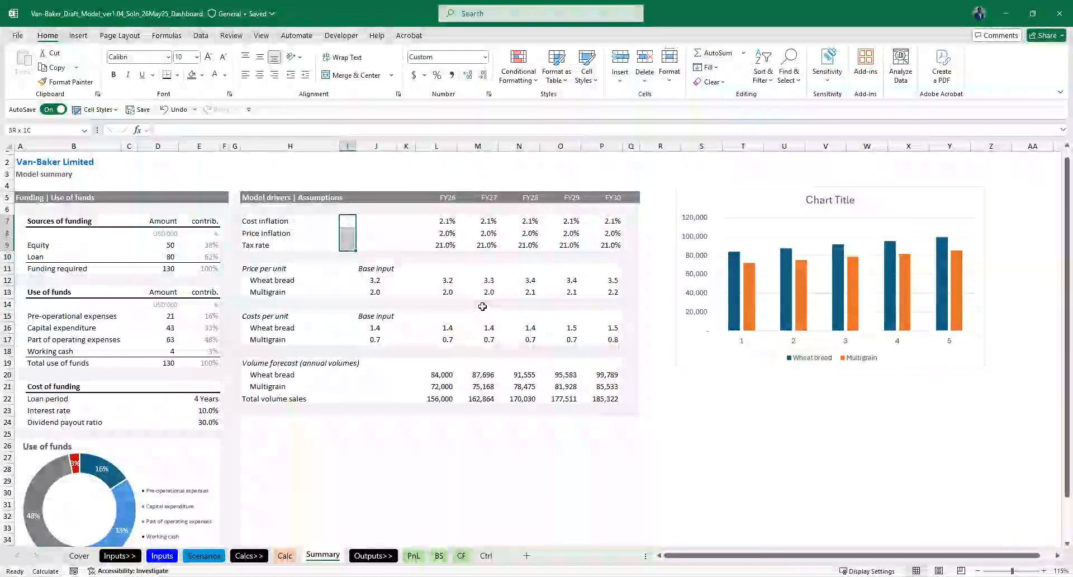
key("Down")
key("Down")
key("Down")
key("Down")
key("Down")
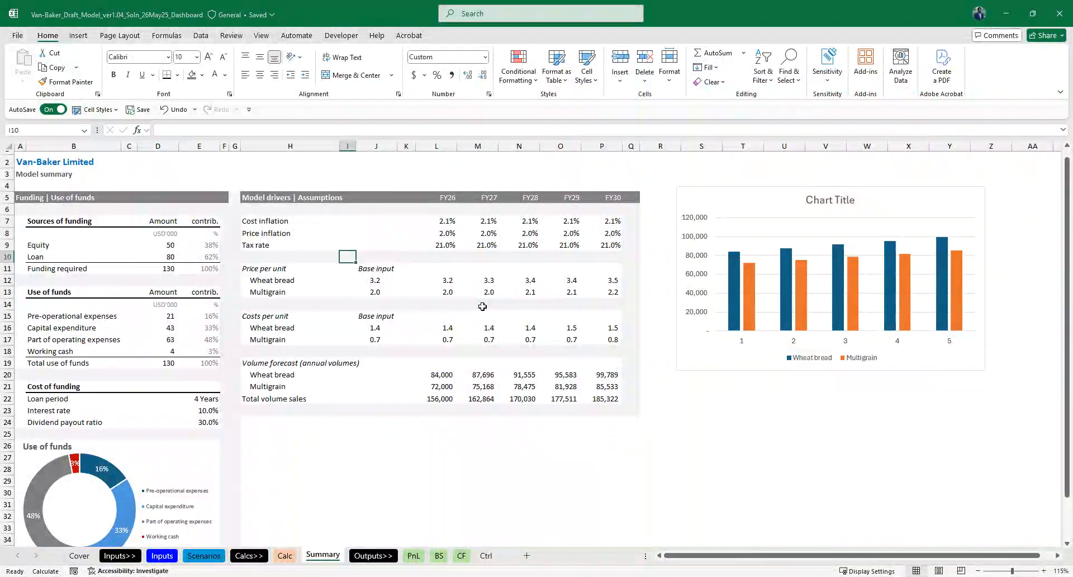
key("Down")
key("Down")
key("Left")
key("Right")
type("USD")
key("ctrl+Return")
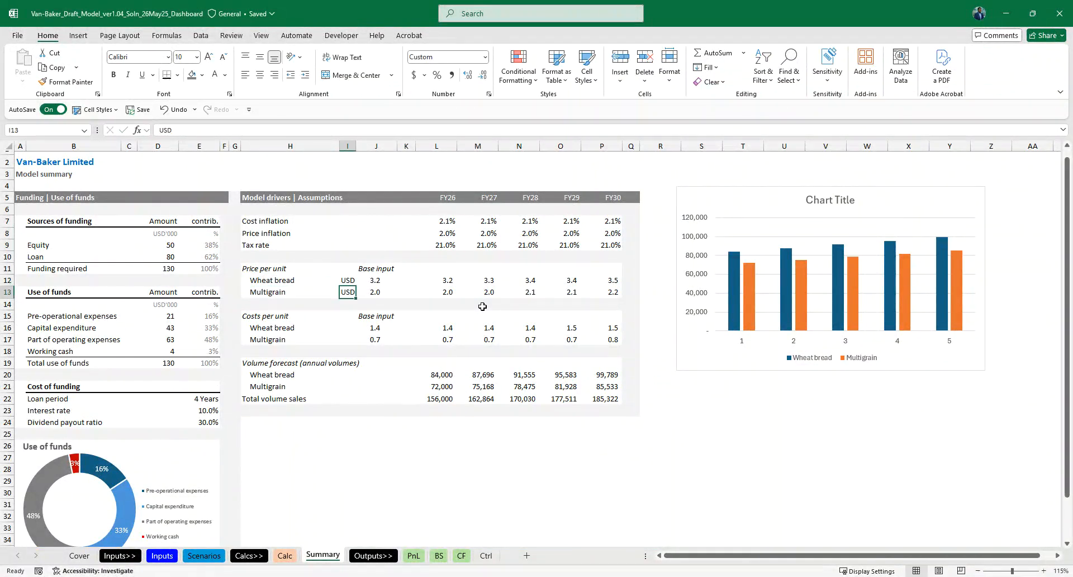
- Autofit the width of column I to the USD unit labels
key("shift+Down")
key("alt+h")
key("o")
key("i")
- Copy the USD unit label to I16:I17 for the Wheat bread and Multigrain costs per unit
key("Down")
key("Down")
key("Up")
key("ctrl+c")
key("Down")
key("Down")
key("Down")
key("shift+Down")
key("Return")
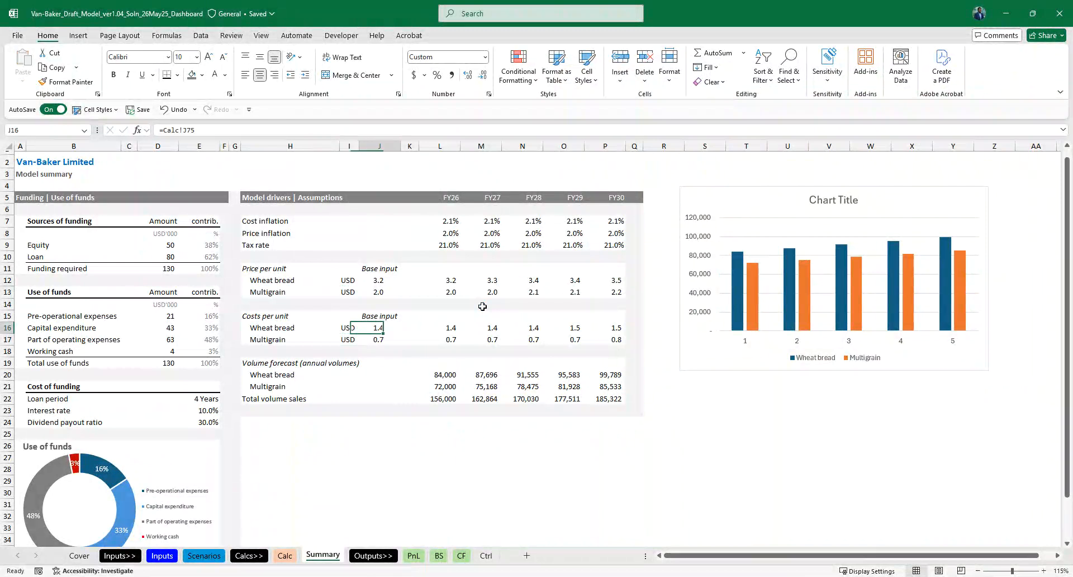
- Trace the FY26 Wheat bread volume in L20 to its source cell on the Calc sheet
key("Down")
key("Down")
key("Down")
key("Down")
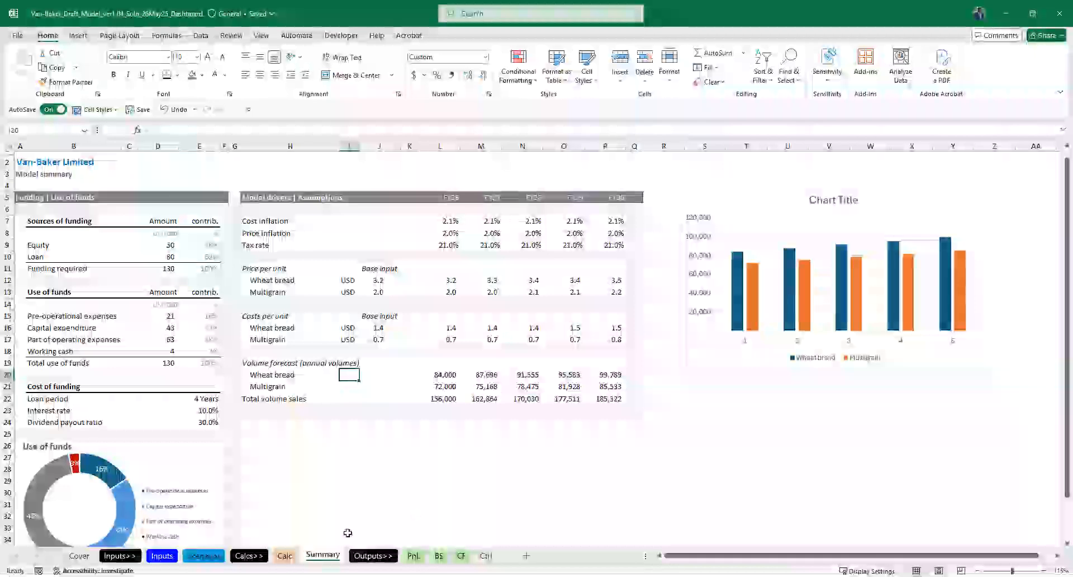
key("Right")
key("Right")
key("Right")
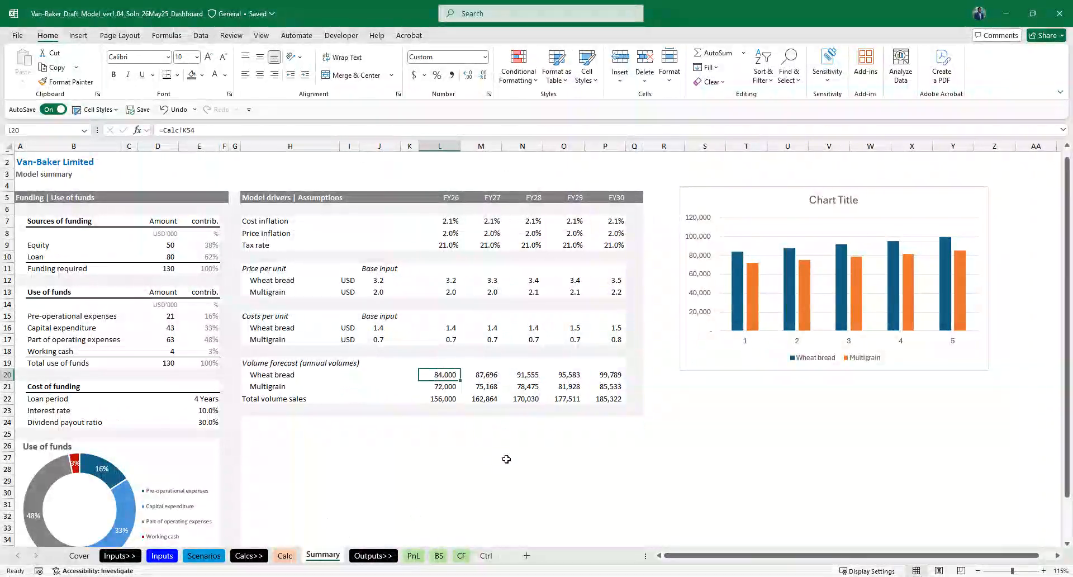
key("ctrl+bracketleft")
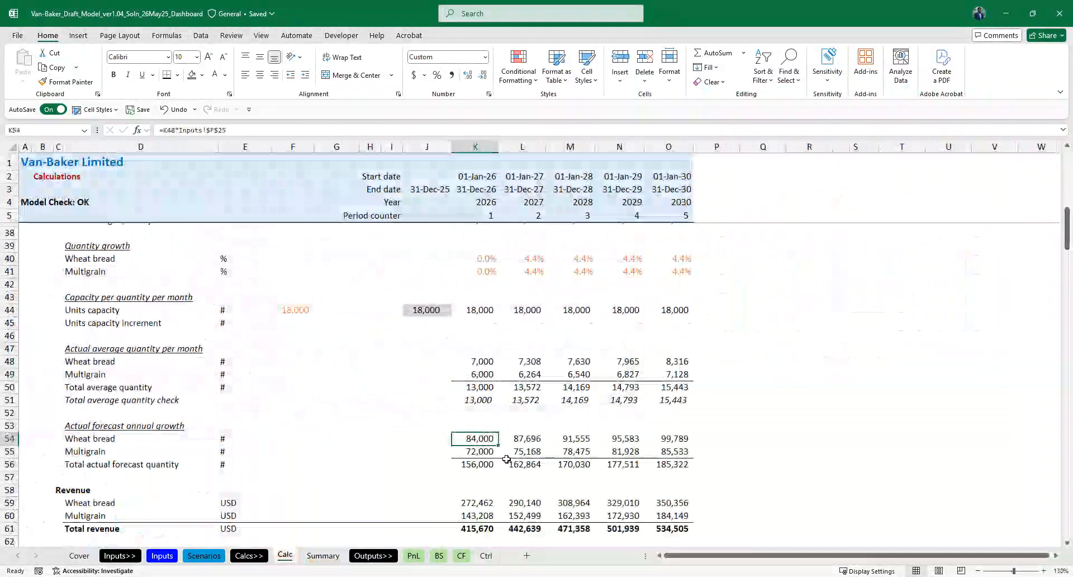
- Move the Summary sheet to the end of the workbook, after the Ctrl sheet
key("ctrl+Page_Down")
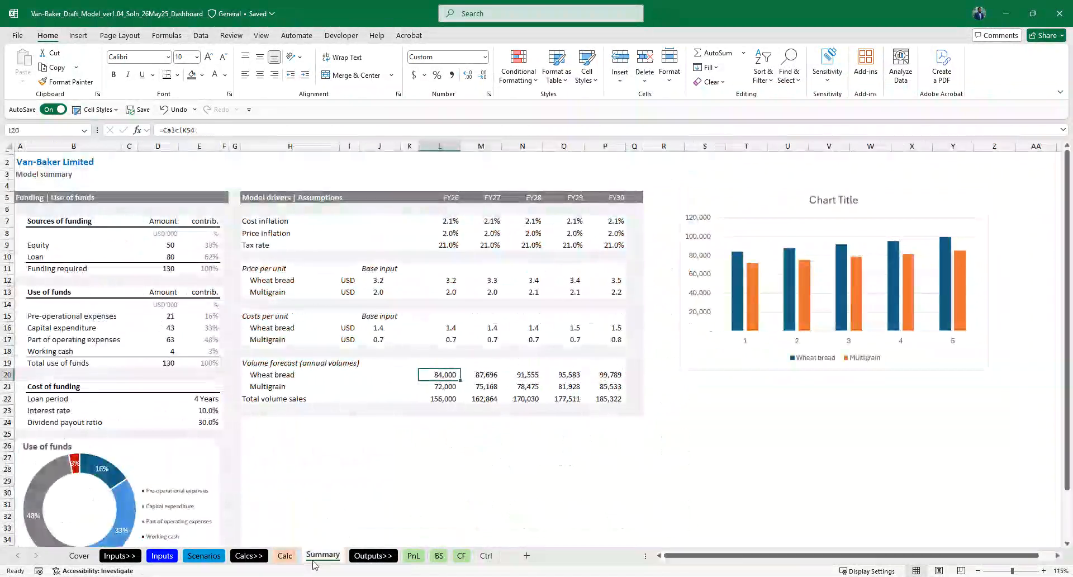
left_click_drag(513, 541, 509, 550)
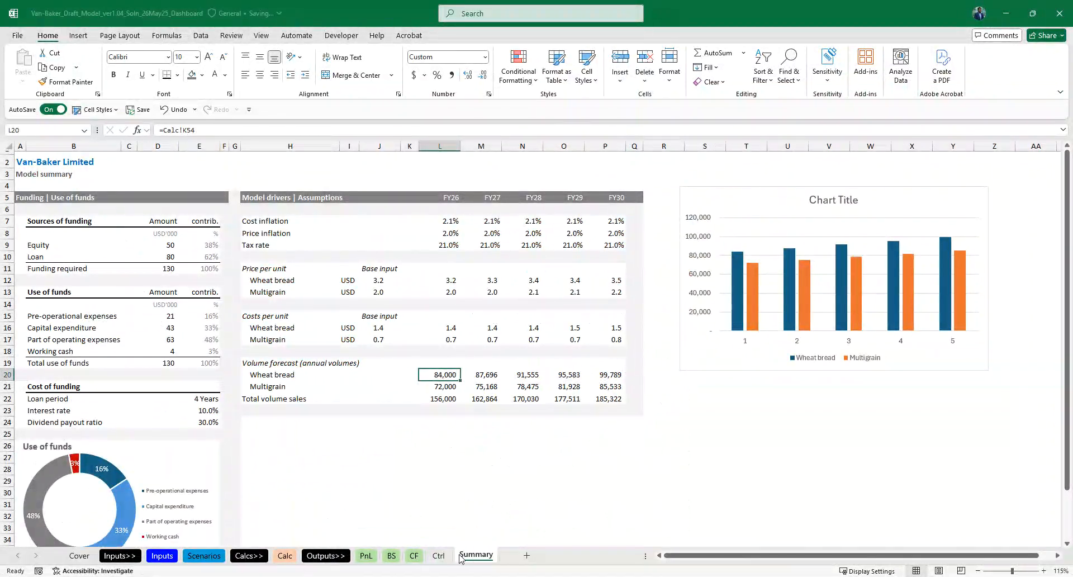
- On the Ctrl sheet, link B34:B35 to the Wheat bread and Multigrain labels under Actual forecast annual growth on Calc
left_click(438, 555)
scroll(179, 414, "down", 2)
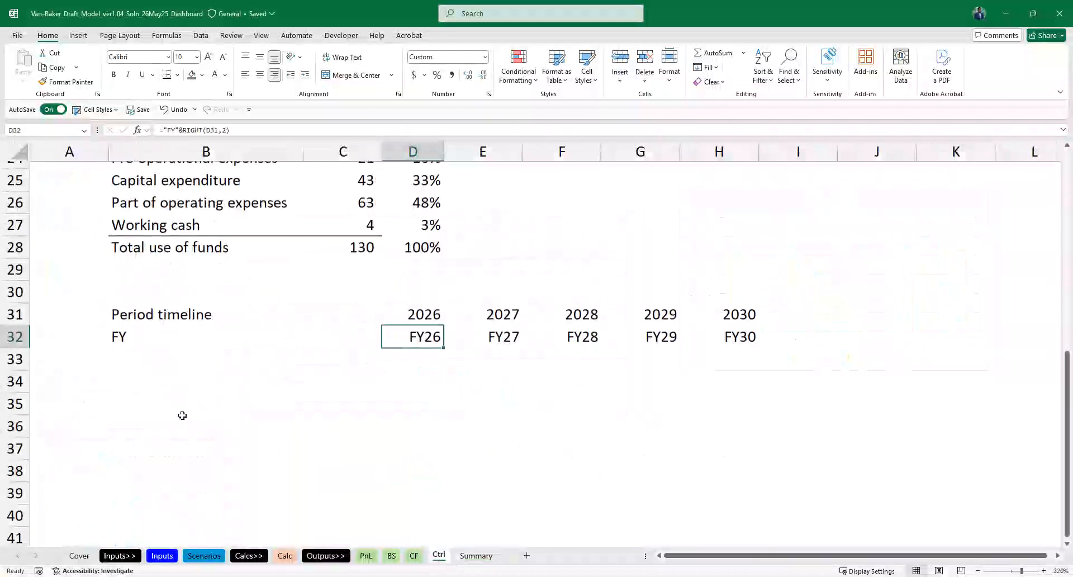
left_click(124, 375)
type("=")
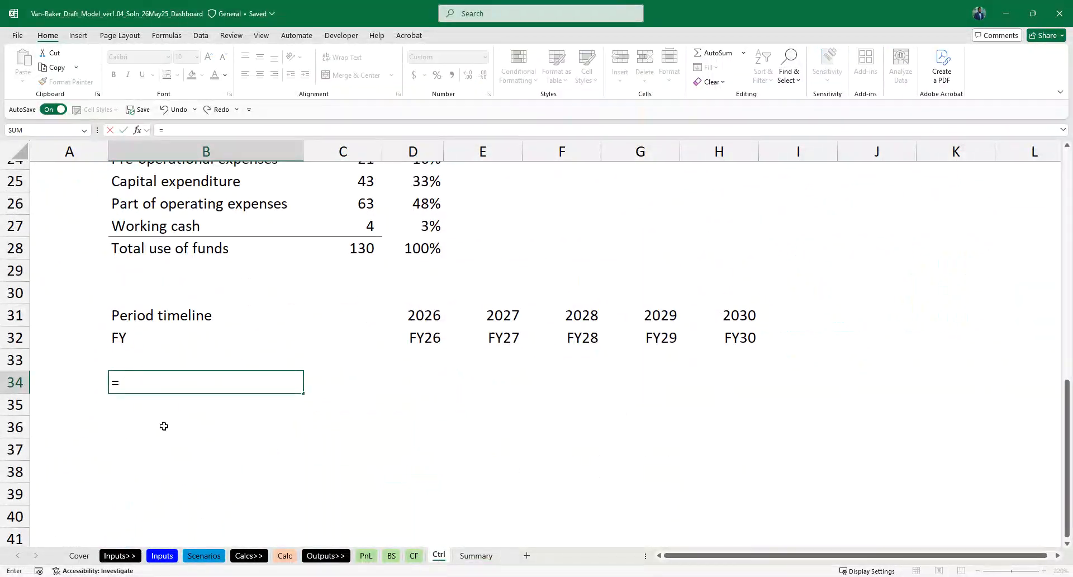
left_click(285, 553)
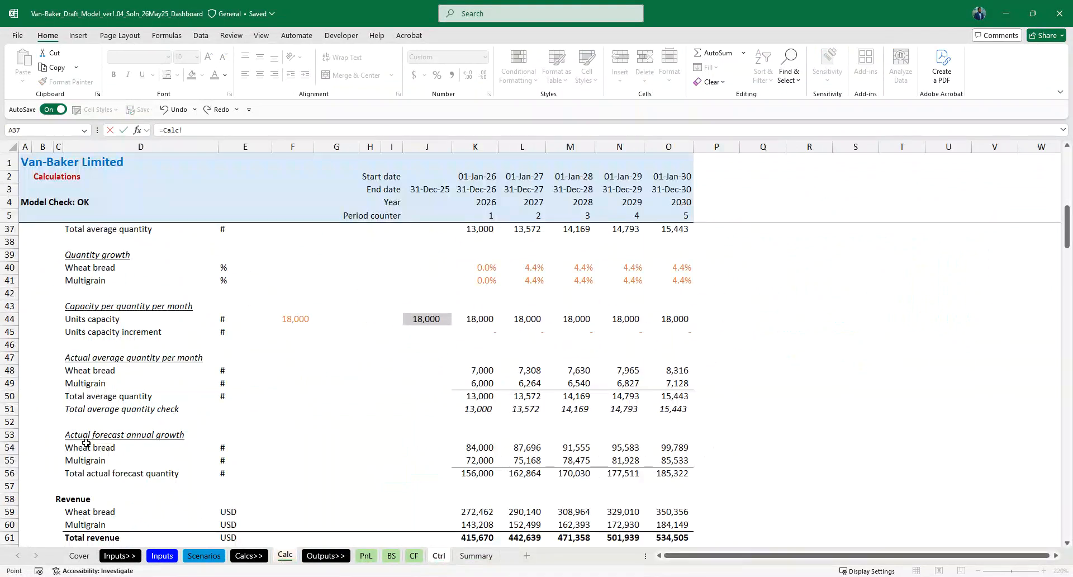
key("Return")
key("ctrl+d")
key("Down")
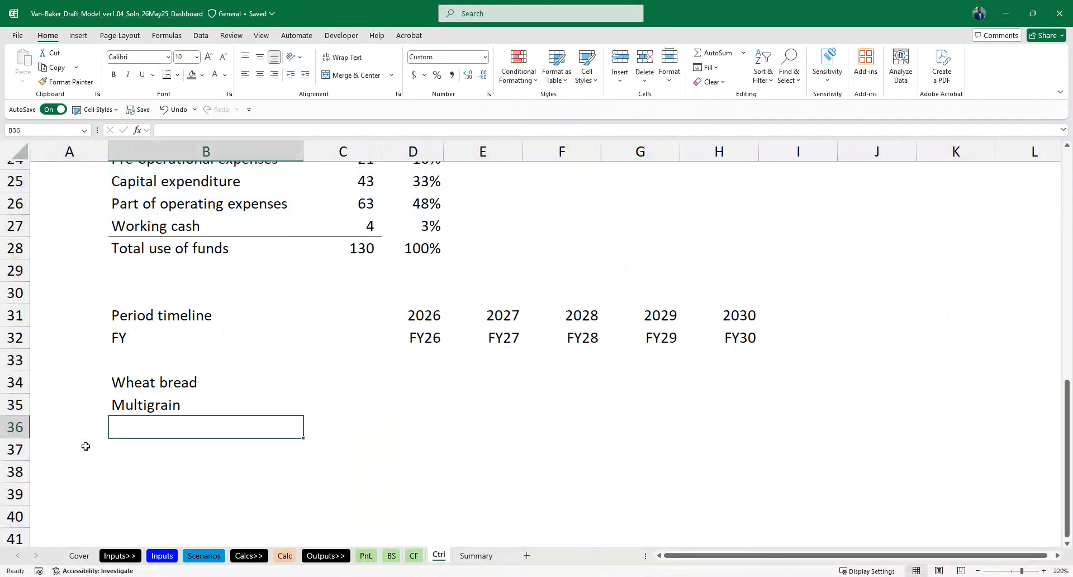
- In D34 of Ctrl, calculate the FY26 Wheat bread volume in thousands with =Calc!K54/Thousand
key("Up")
key("Up")
key("Right")
key("Right")
key("Right")
key("Left")
type("=")
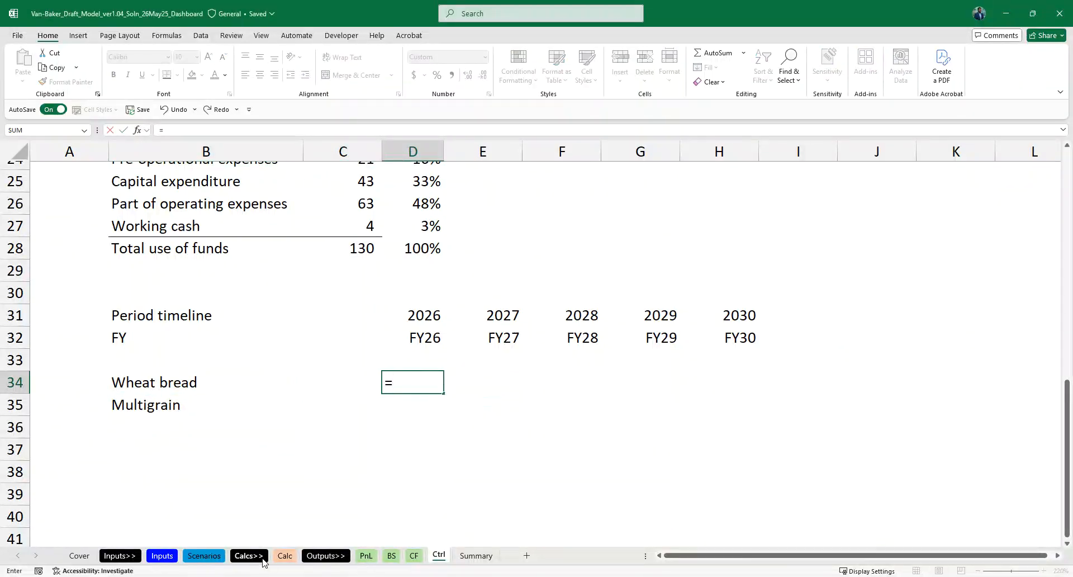
left_click(285, 555)
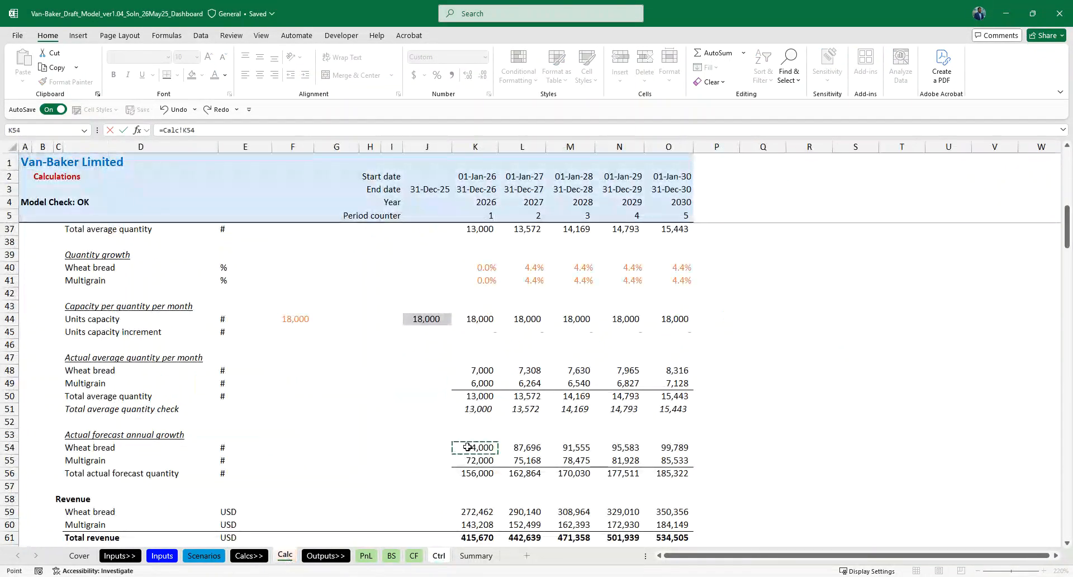
type("/Thousand")
key("Return")
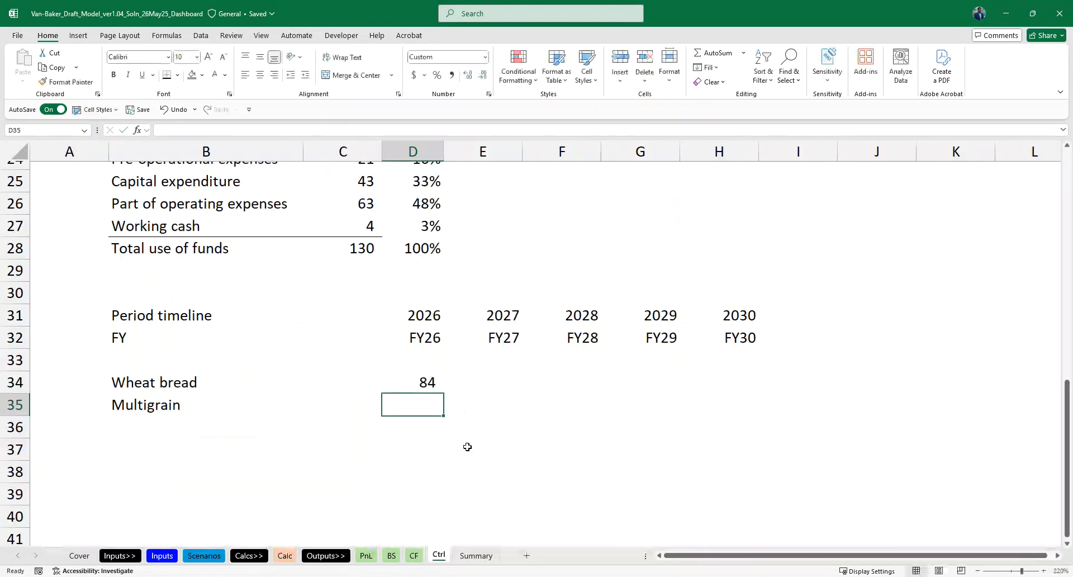
- Fill the D34 volume formula down to the Multigrain row and across to FY30, covering D34:H35
key("Up")
key("shift+Down")
key("ctrl+d")
key("shift+Right")
key("shift+Right")
key("shift+Right")
key("shift+Right")
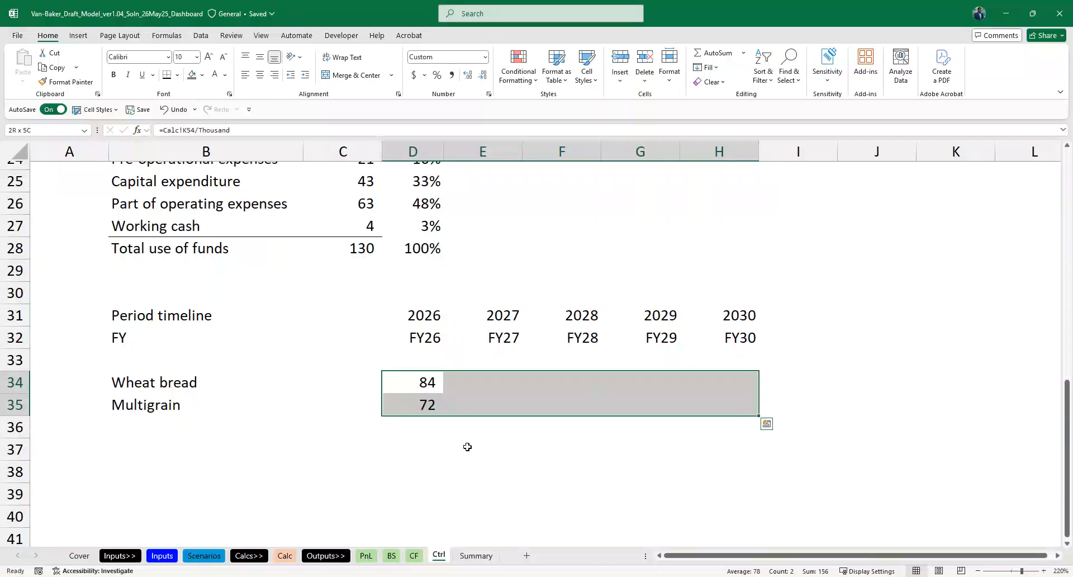
- Relink the Summary volume forecasts in L20:P21 to the thousands figures on Ctrl, starting with =Ctrl!D34
key("ctrl+Page_Down")
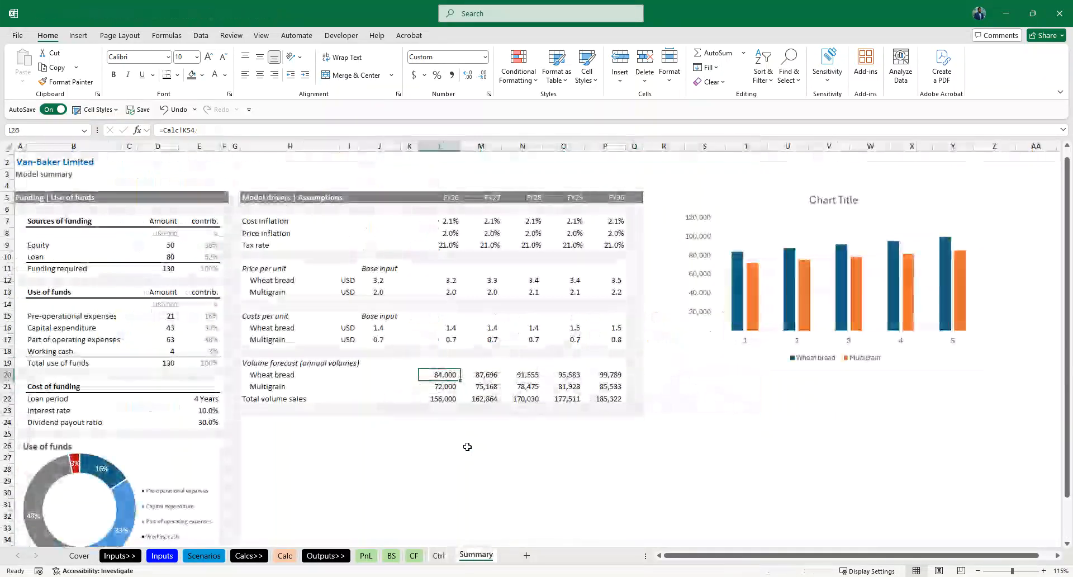
type("=")
key("ctrl+Page_Up")
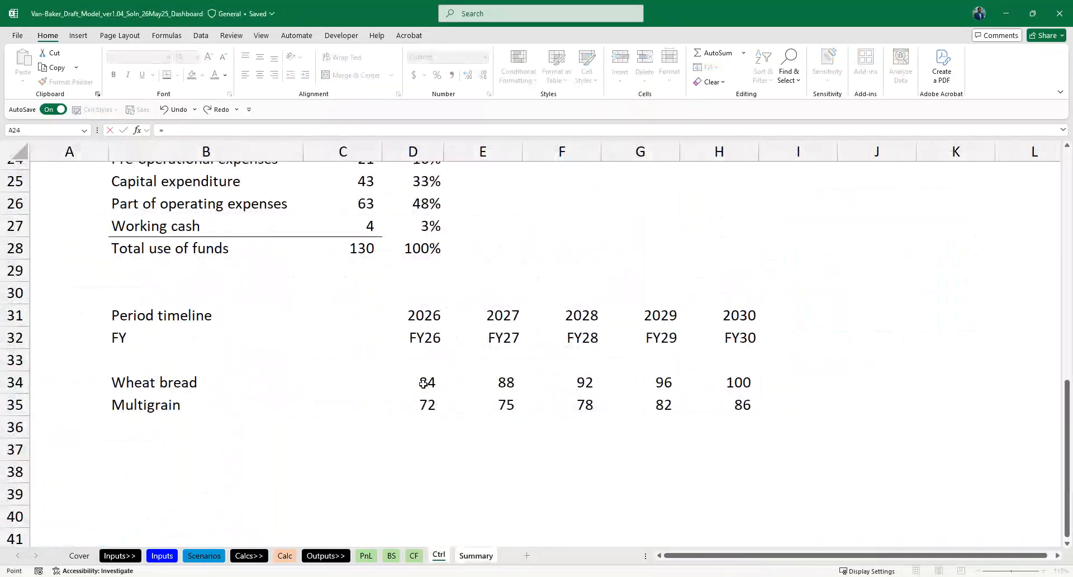
key("ctrl+Return")
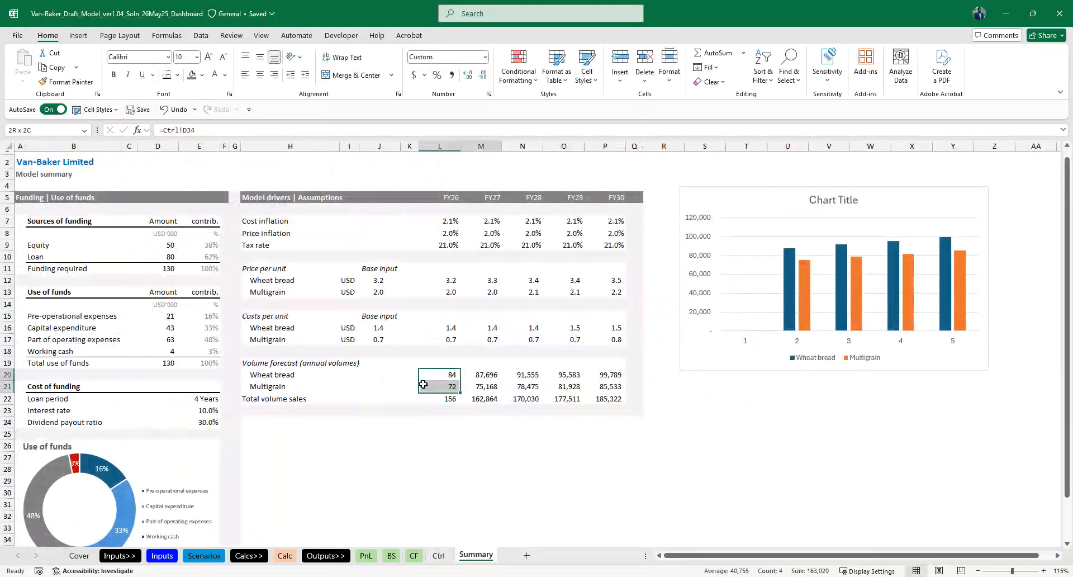
key("shift+Right")
key("ctrl+r")
key("Down")
key("Down")
key("Down")
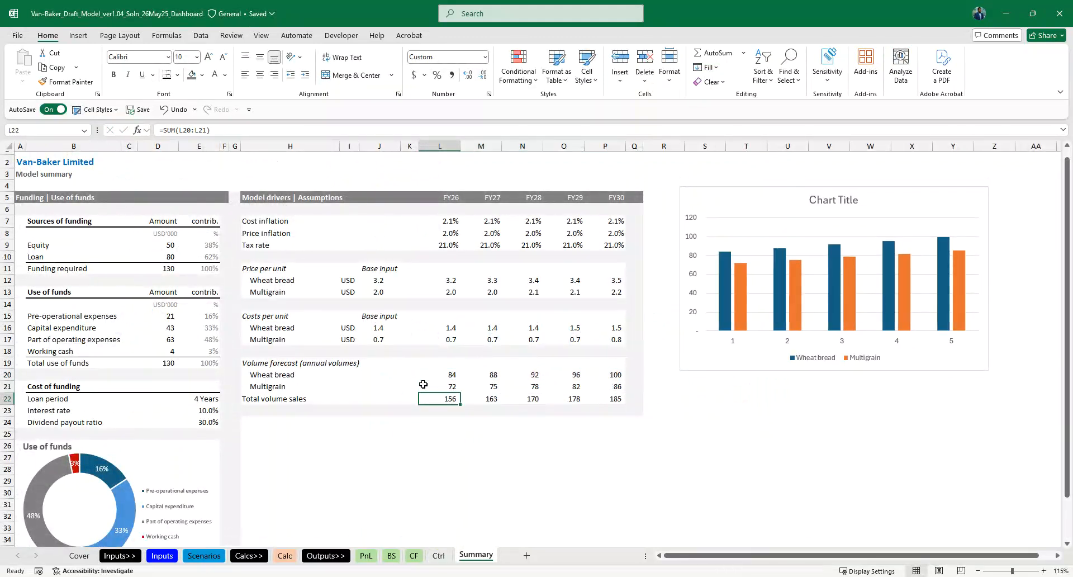
- Check the actual forecast annual quantities on the Calc sheet, and return to the Summary sheet
key("ctrl+Page_Up")
key("ctrl+Page_Up")
key("ctrl+Page_Up")
key("ctrl+Page_Up")
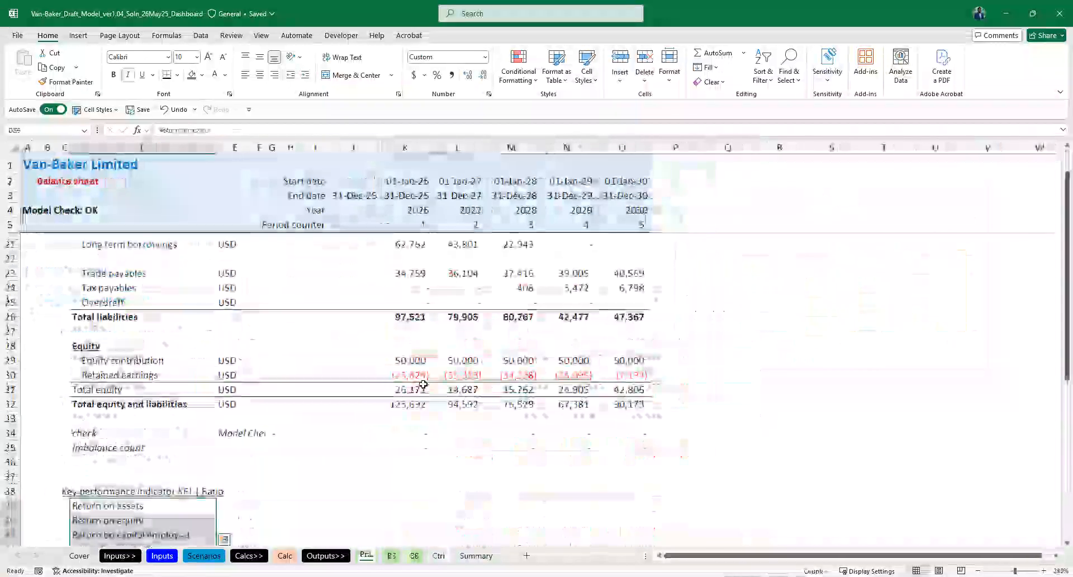
key("ctrl+Page_Up")
key("ctrl+Page_Up")
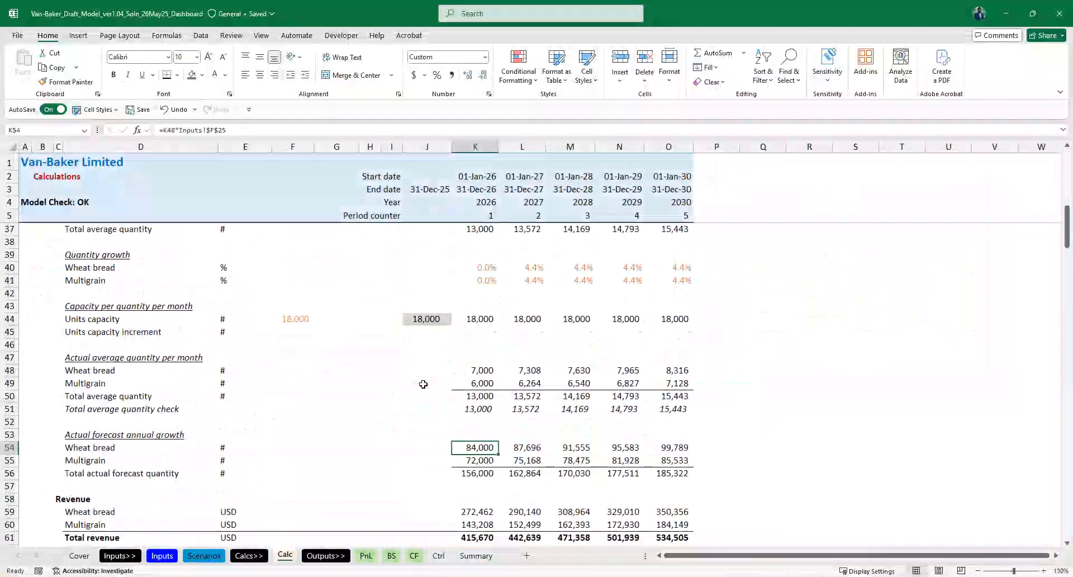
left_click(476, 554)
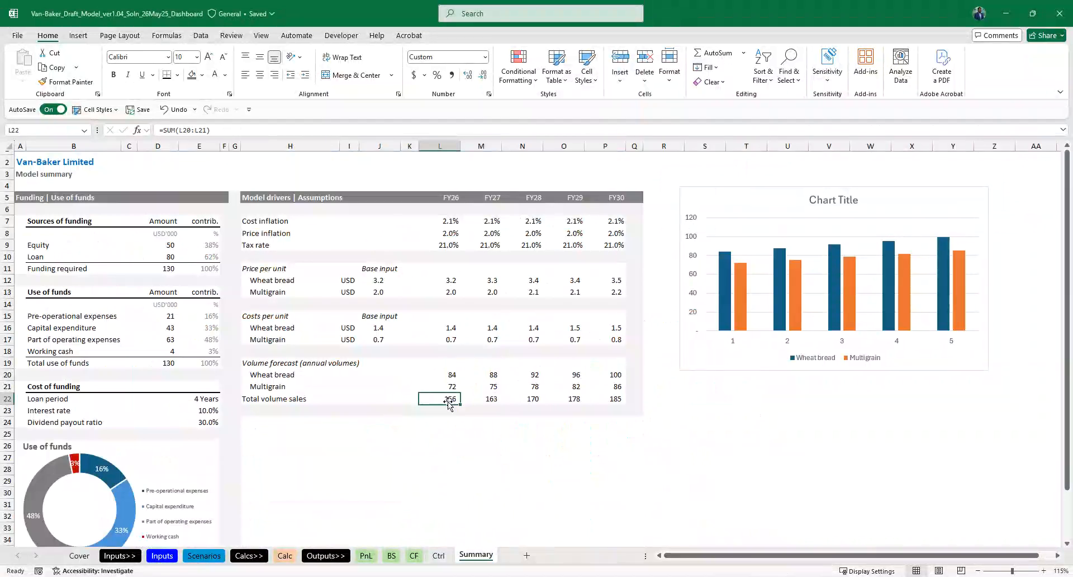
- Set all text in the volume chart to Calibri, size 10
left_click(805, 374)
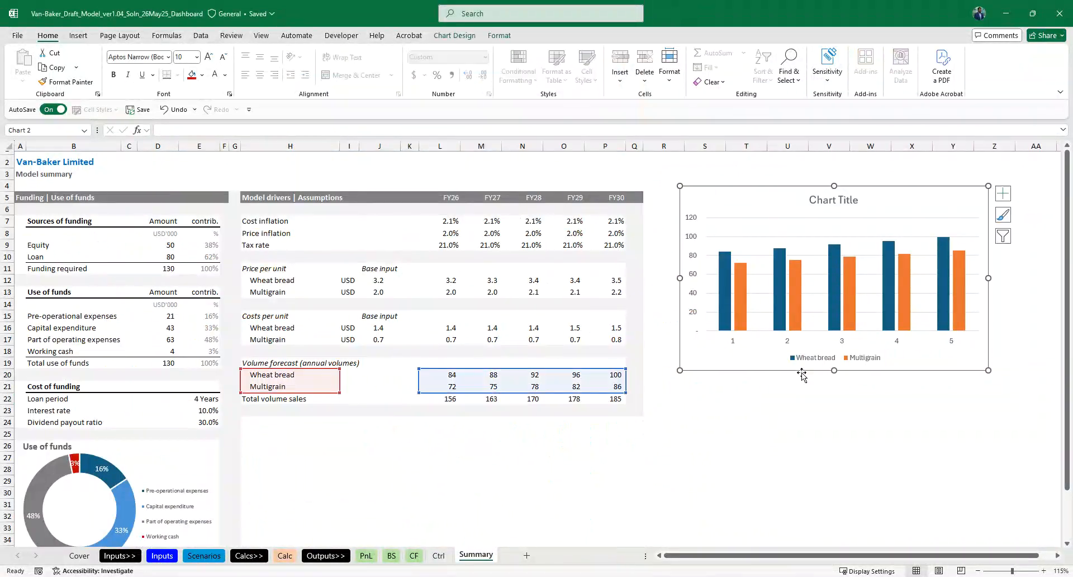
left_click(167, 57)
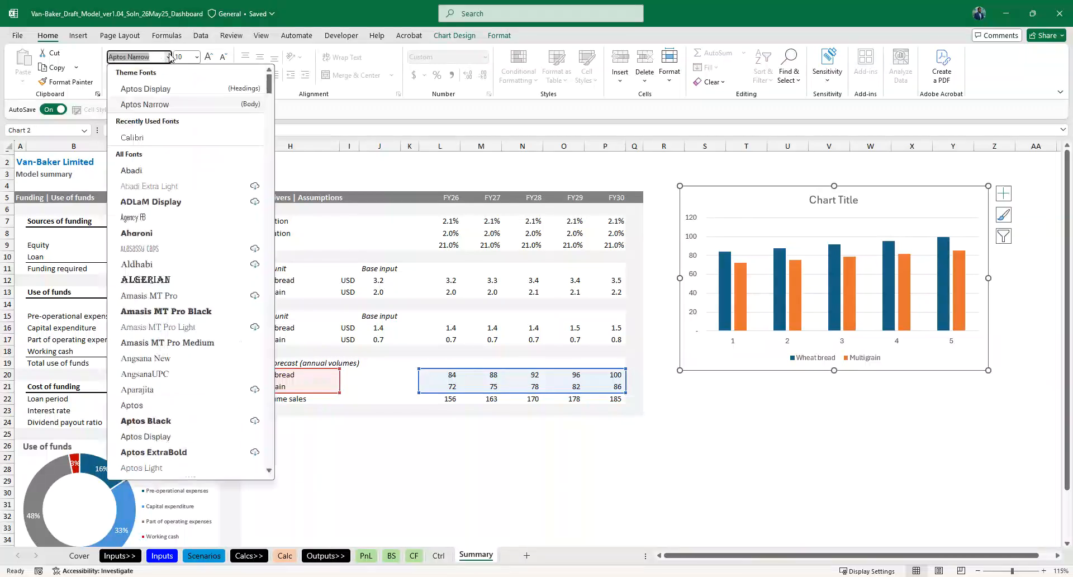
left_click(151, 141)
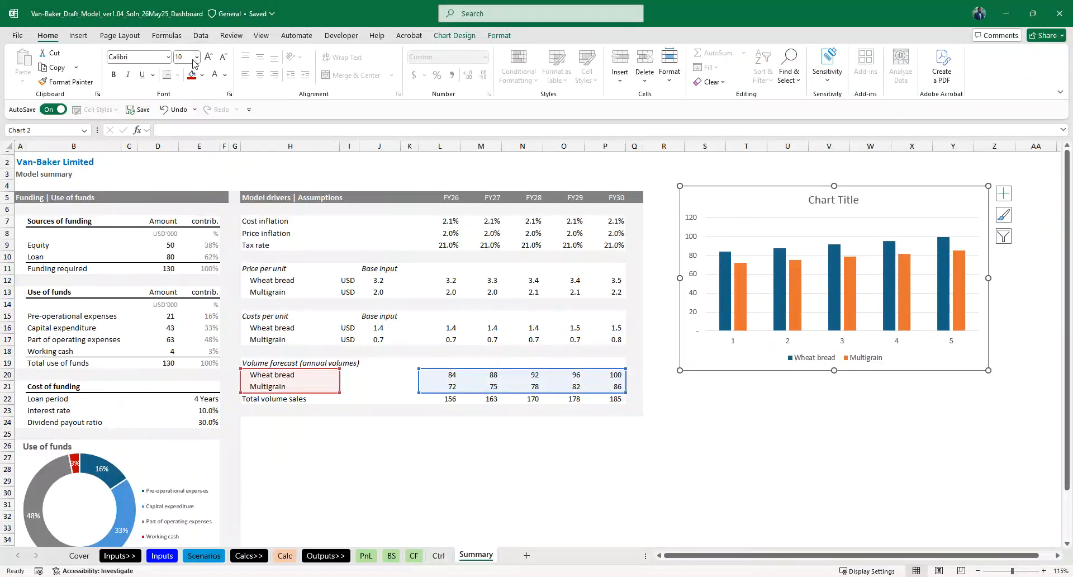
left_click(196, 56)
left_click(185, 99)
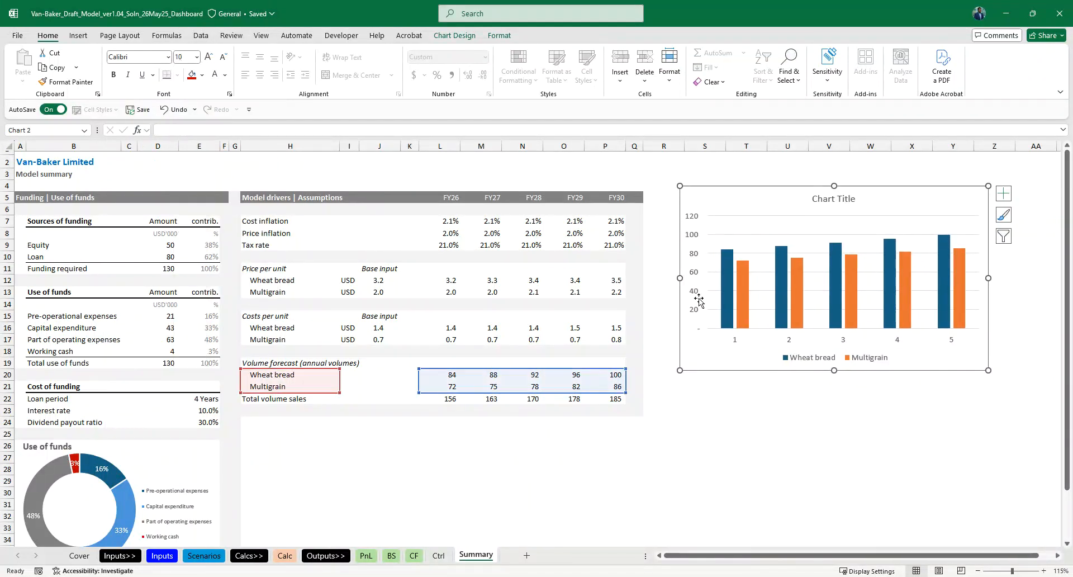
- Bring the volume chart back toward the volume forecast rows and remove its shape outline and fill
left_click_drag(797, 370, 478, 512)
scroll(369, 376, "down", 3)
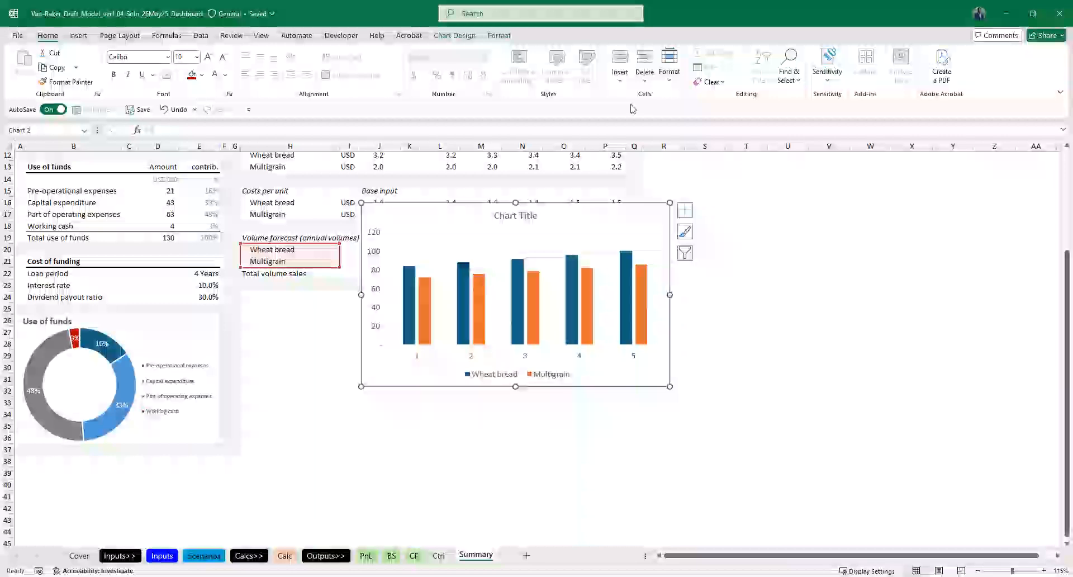
left_click(454, 35)
left_click(499, 35)
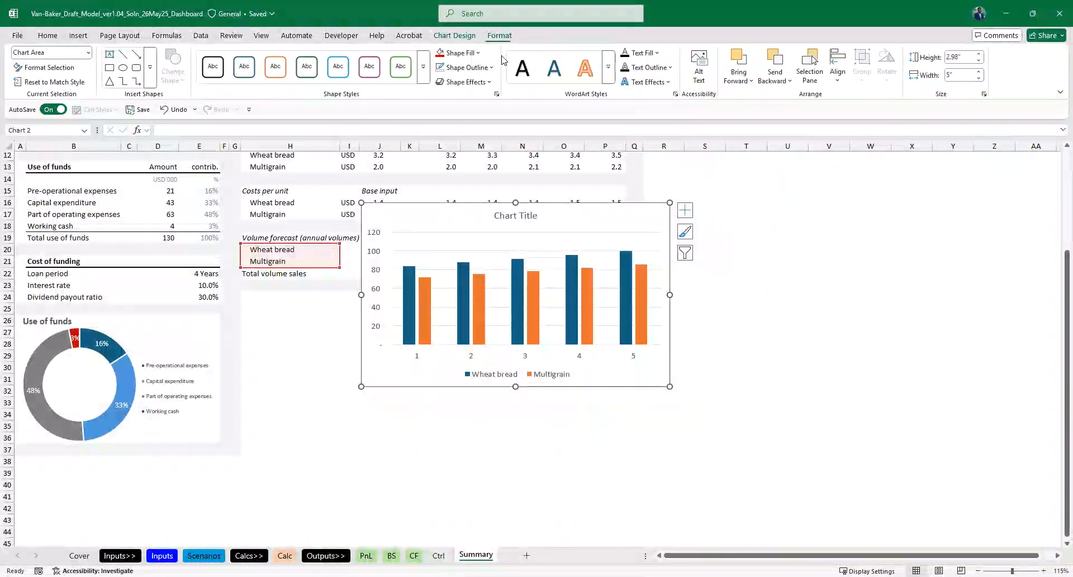
left_click(467, 67)
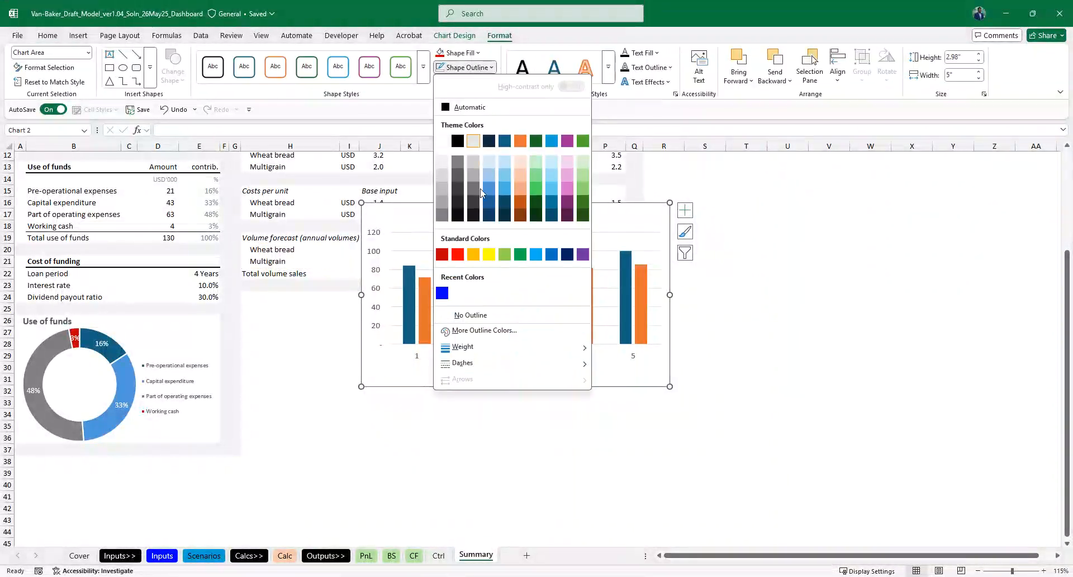
left_click(472, 315)
left_click(478, 53)
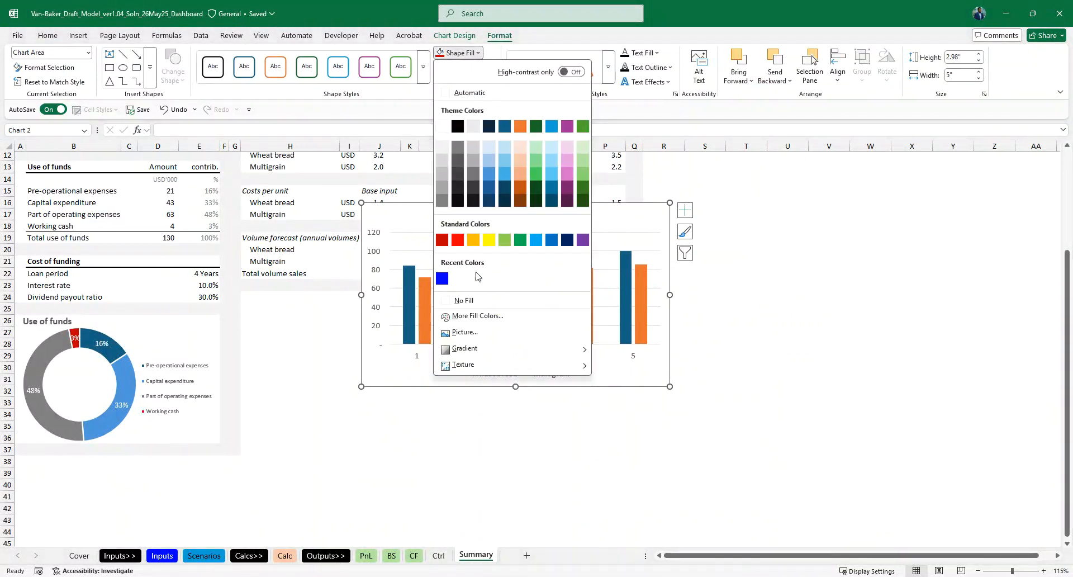
left_click(462, 298)
- Position the volume chart directly beneath the Total volume sales row
left_click_drag(629, 391, 540, 470)
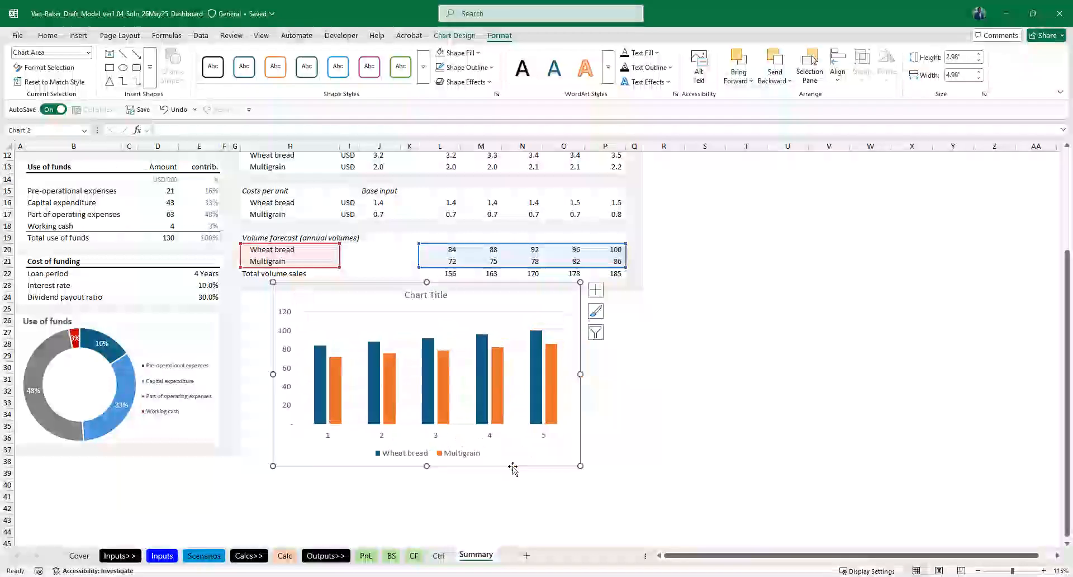
- Title the volume chart "Volume sales per year ('000)" and move the title to the chart's upper-left corner
double_click(421, 298)
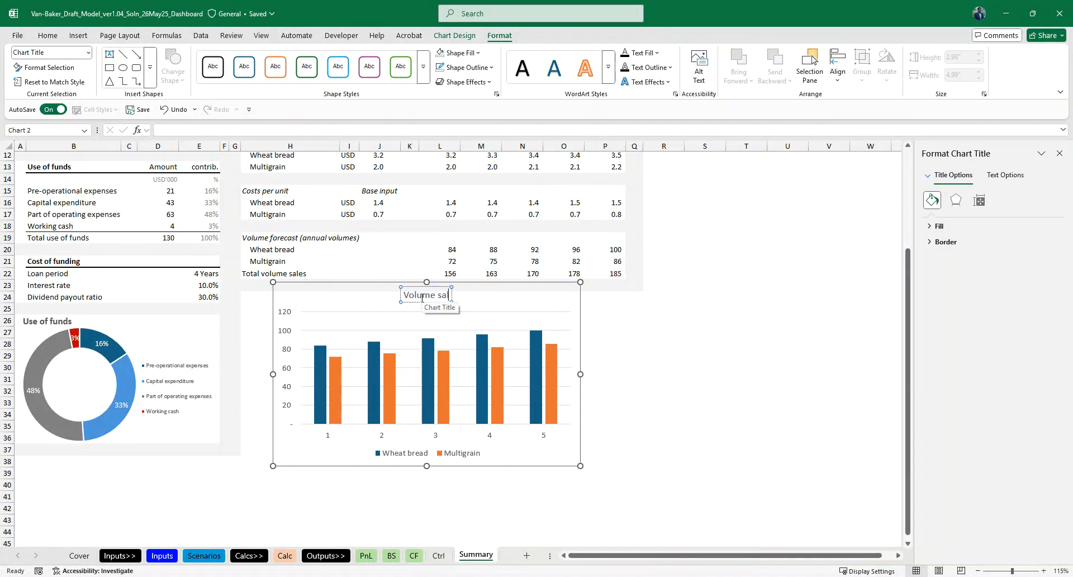
type("(")
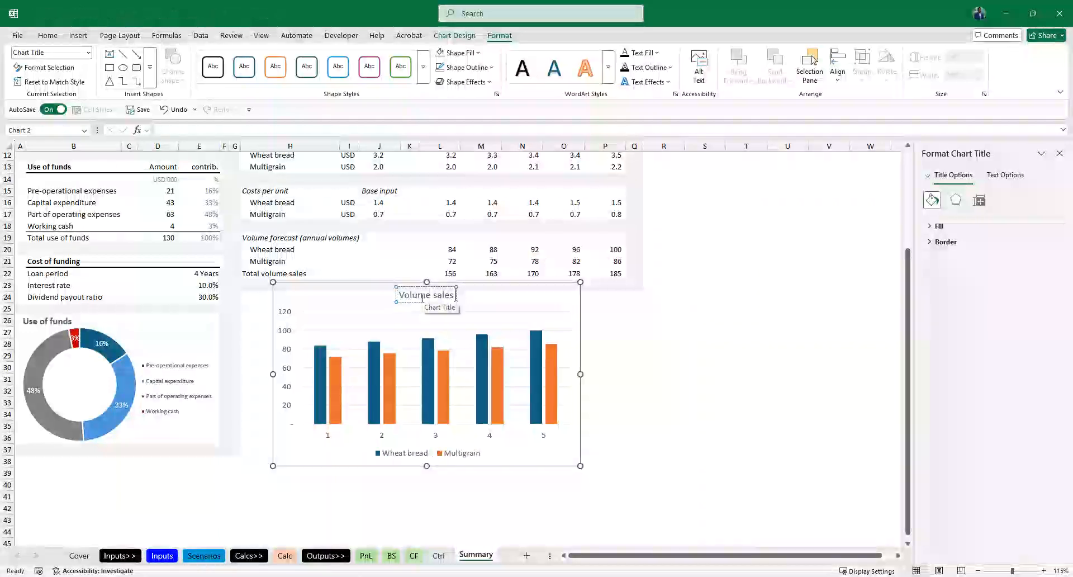
key("BackSpace")
key("BackSpace")
key("BackSpace")
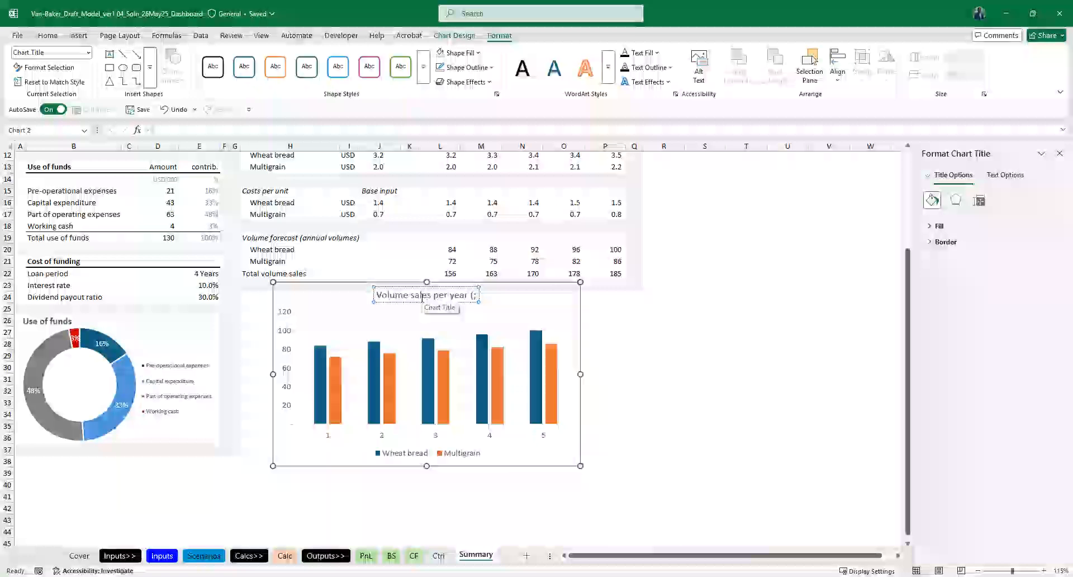
type("'000")
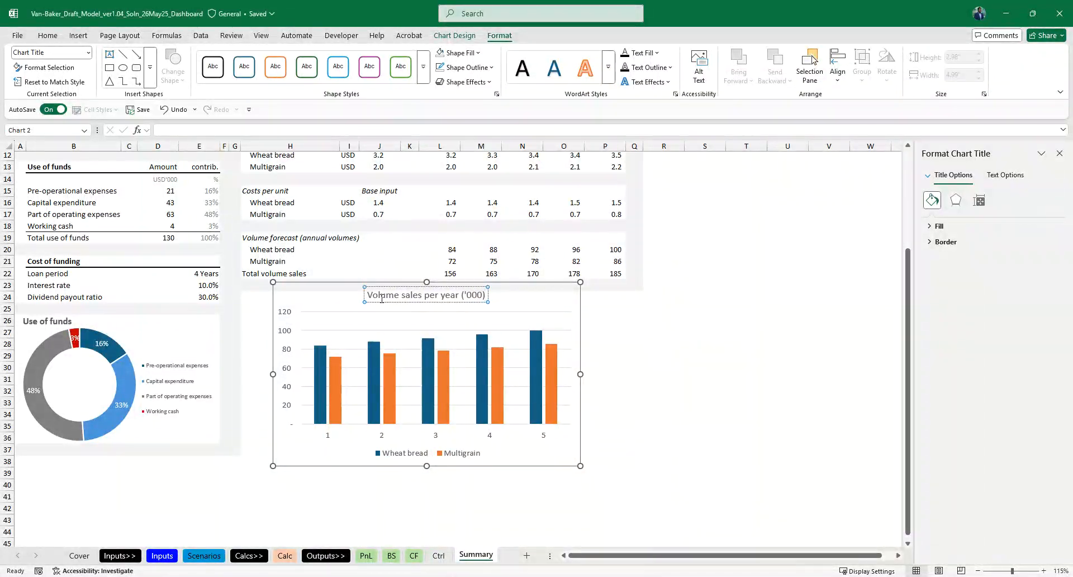
left_click_drag(280, 293, 281, 293)
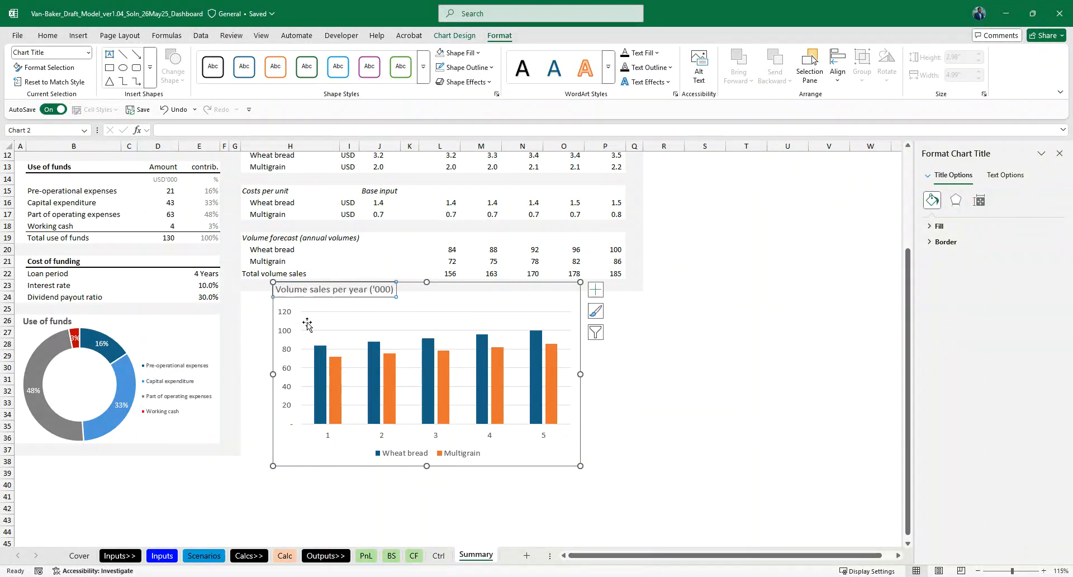
- Remove the volume chart's major gridlines and shrink the chart to about 2.48" high by 4.29" wide beneath the forecast rows
left_click(524, 465)
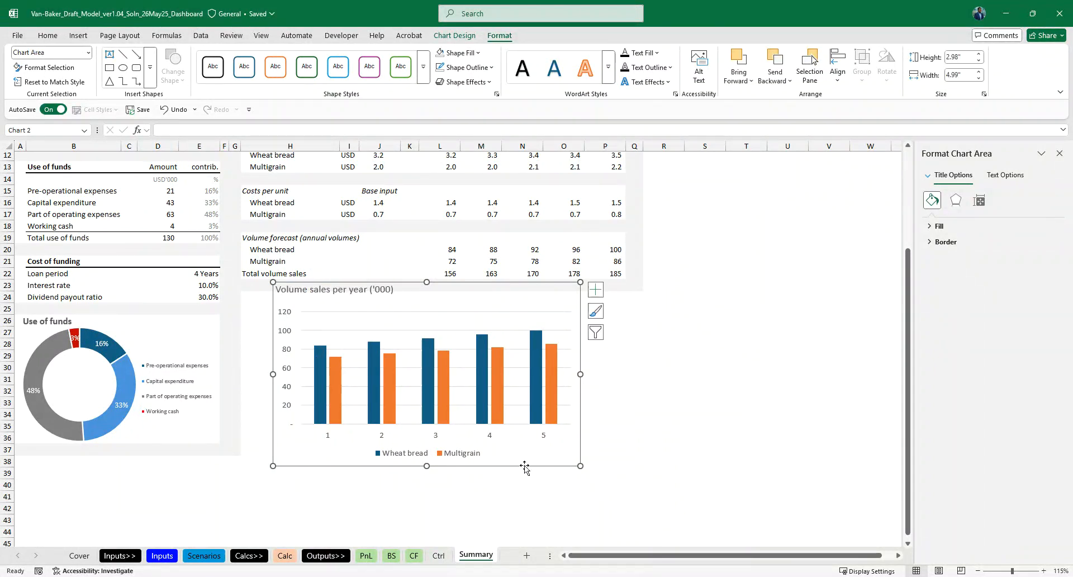
left_click(518, 389)
left_click(519, 388)
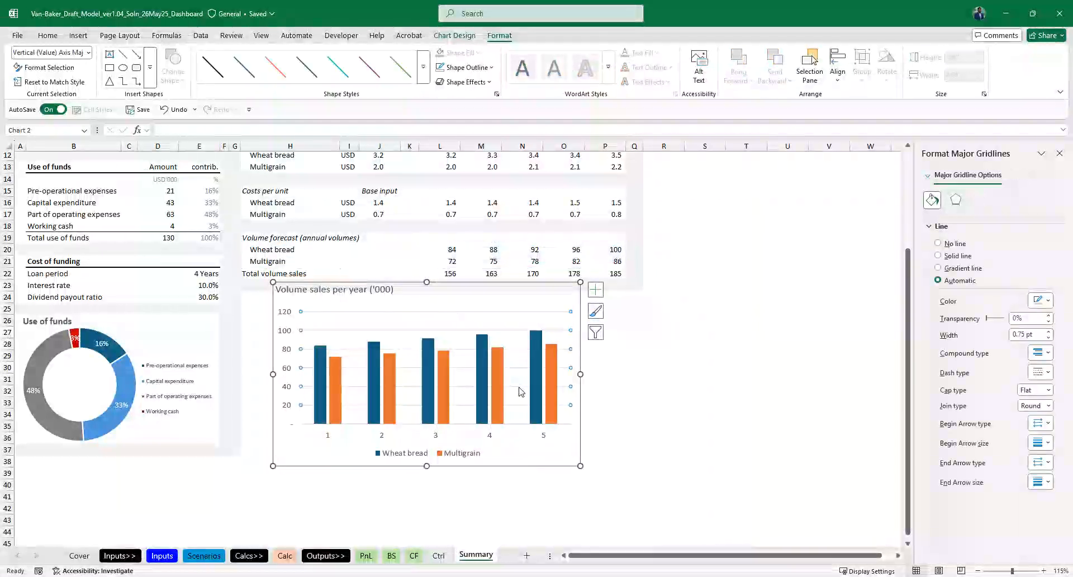
left_click_drag(580, 466, 467, 444)
- Make the volume chart's title bold and reduce its font size to 10.5
left_click(309, 302)
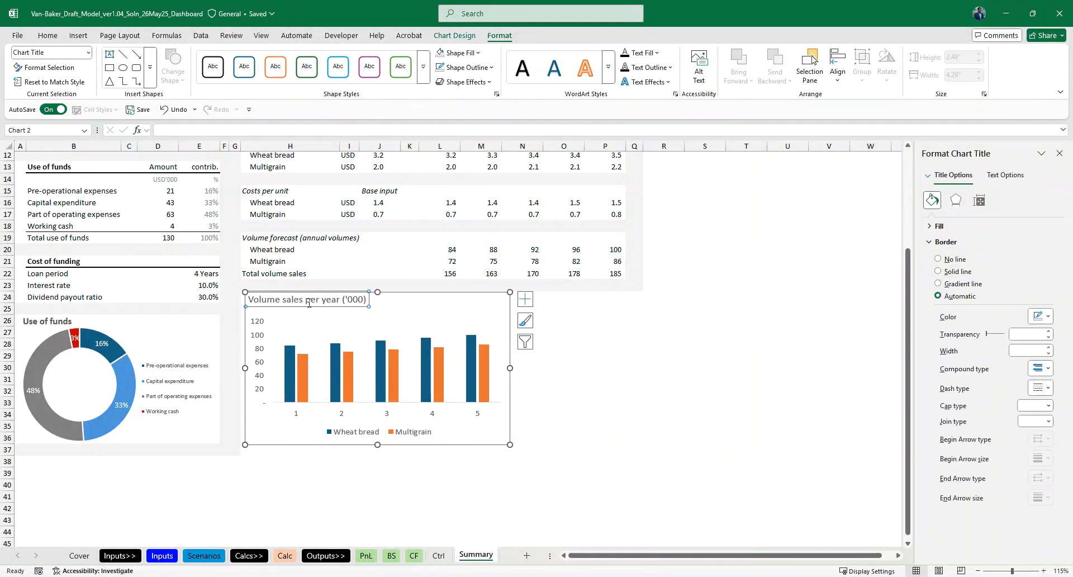
left_click(48, 36)
left_click(222, 61)
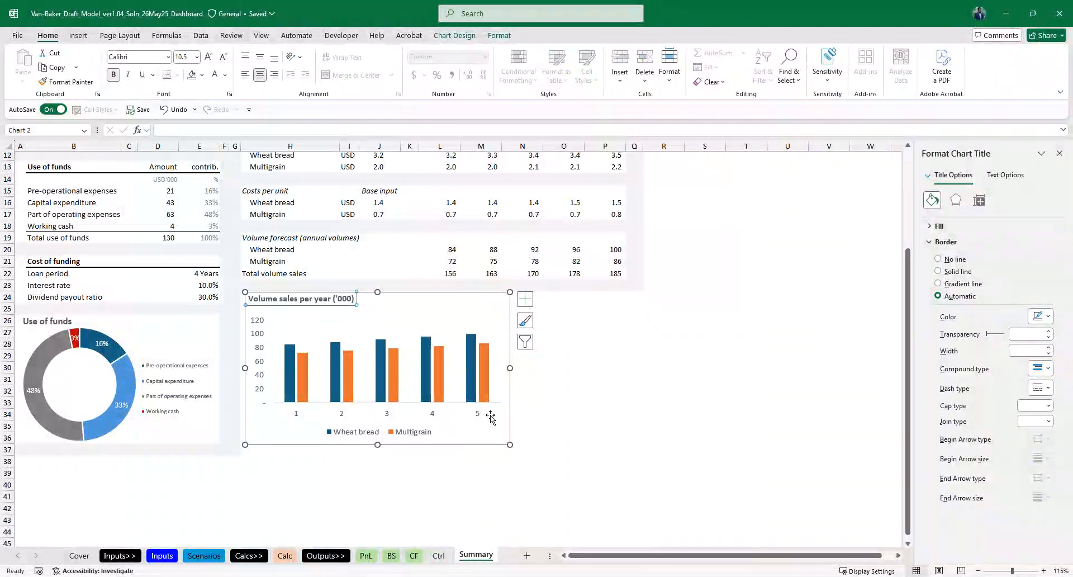
- Narrow the volume chart so that it ends just past column L
left_click(479, 443)
left_click_drag(509, 445, 470, 448)
left_click(548, 425)
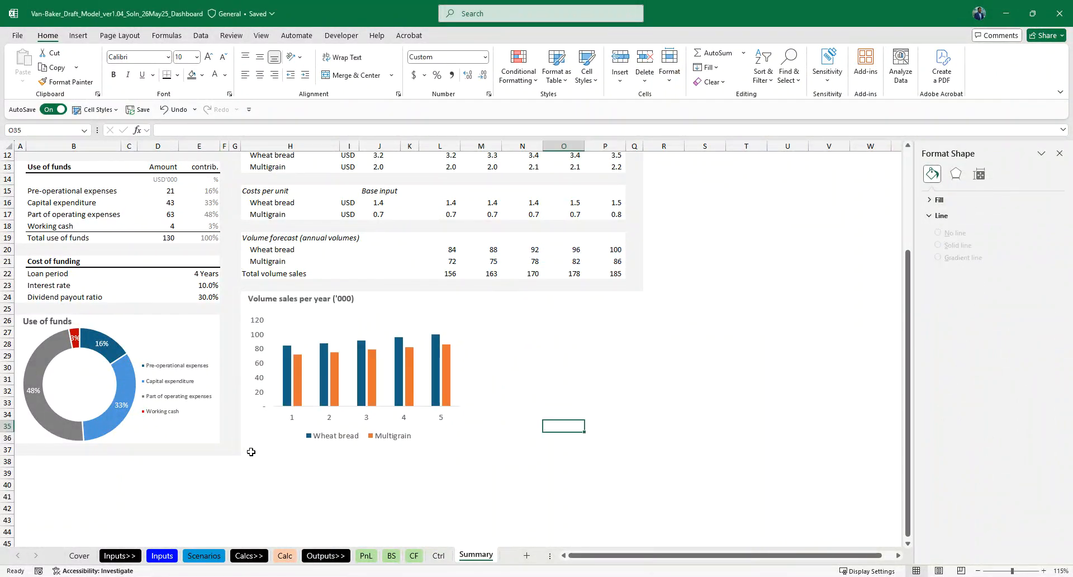
- Copy the grey border cell G37 and paste it along row 37 beneath the volume chart, through column Q
left_click(249, 452)
key("Left")
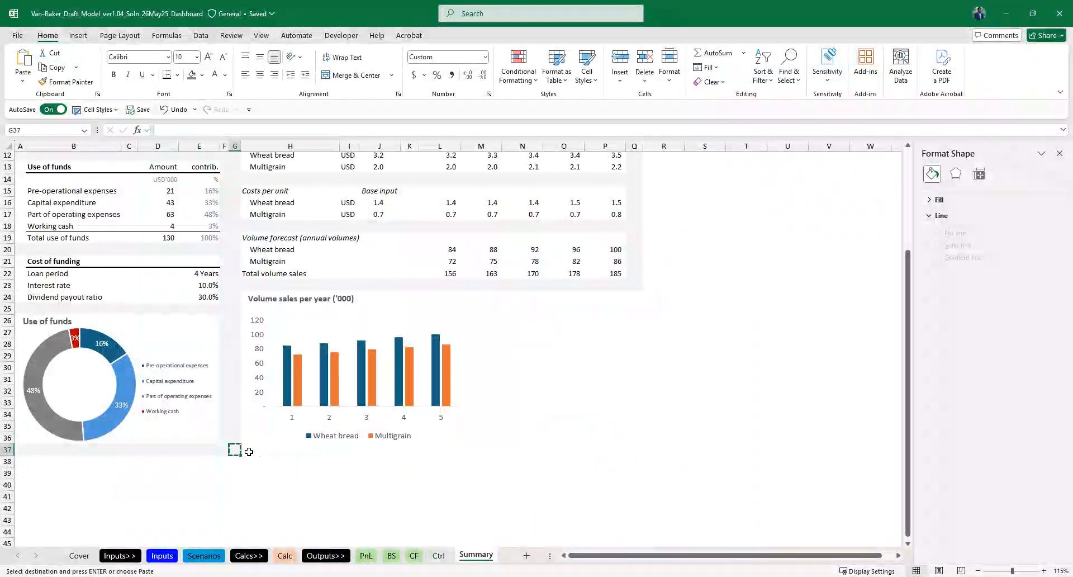
key("shift+Right")
key("shift+Right")
key("shift+Right")
key("shift+Right")
key("shift+Right")
key("shift+Right")
key("shift+Right")
key("shift+Right")
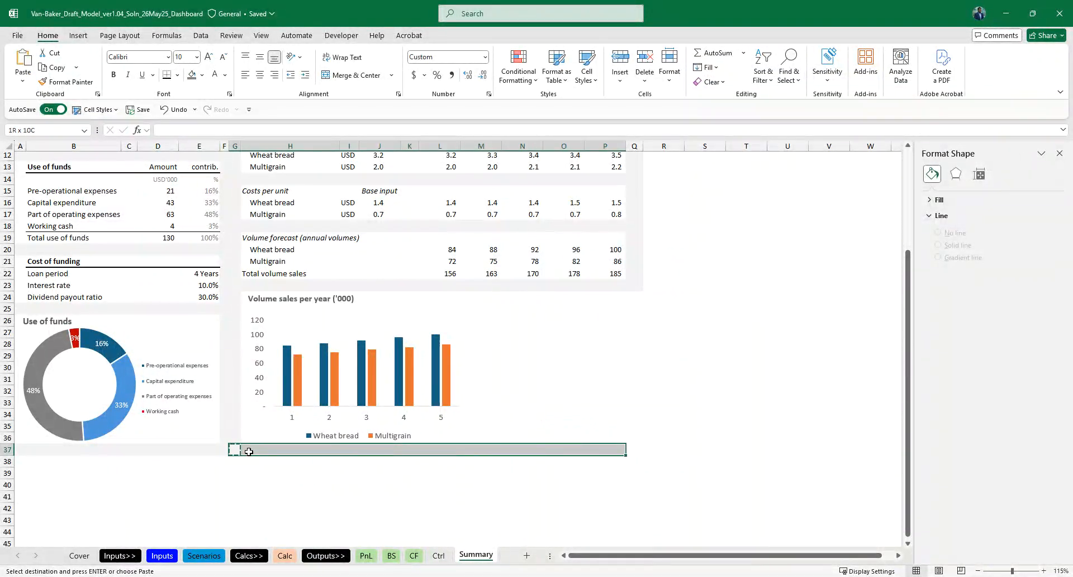
key("ctrl+v")
- Paste the copied grey border cell down column Q from row 23 to row 37 to close the section's edge
key("Up")
key("Right")
key("Right")
key("Right")
key("Right")
key("Right")
key("Right")
key("Right")
key("Right")
key("Right")
key("Right")
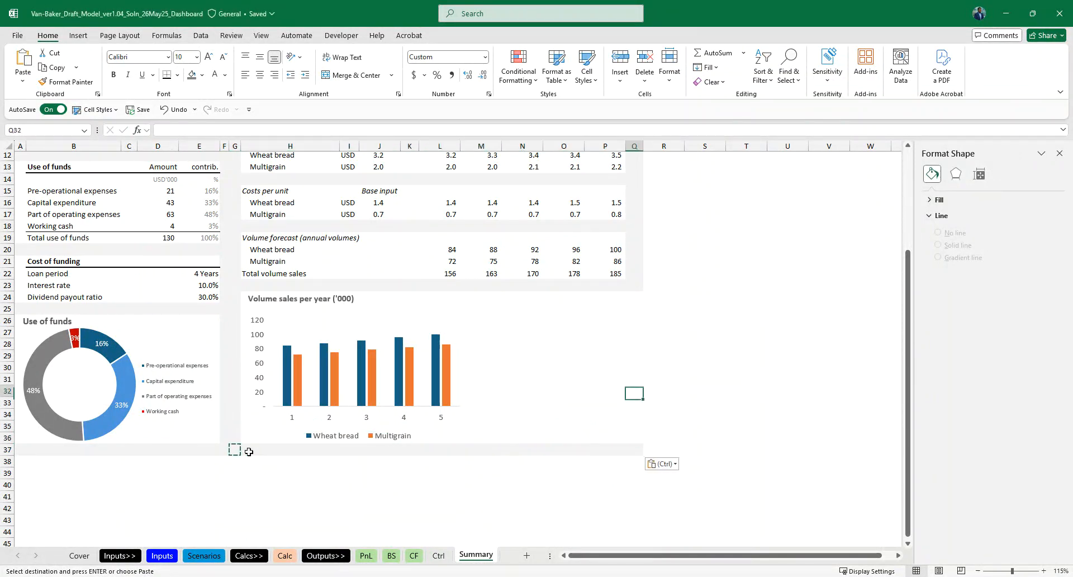
key("Up")
key("Up")
key("Up")
key("Up")
key("Up")
key("Up")
key("shift+Down")
key("shift+Down")
key("shift+Down")
key("shift+Down")
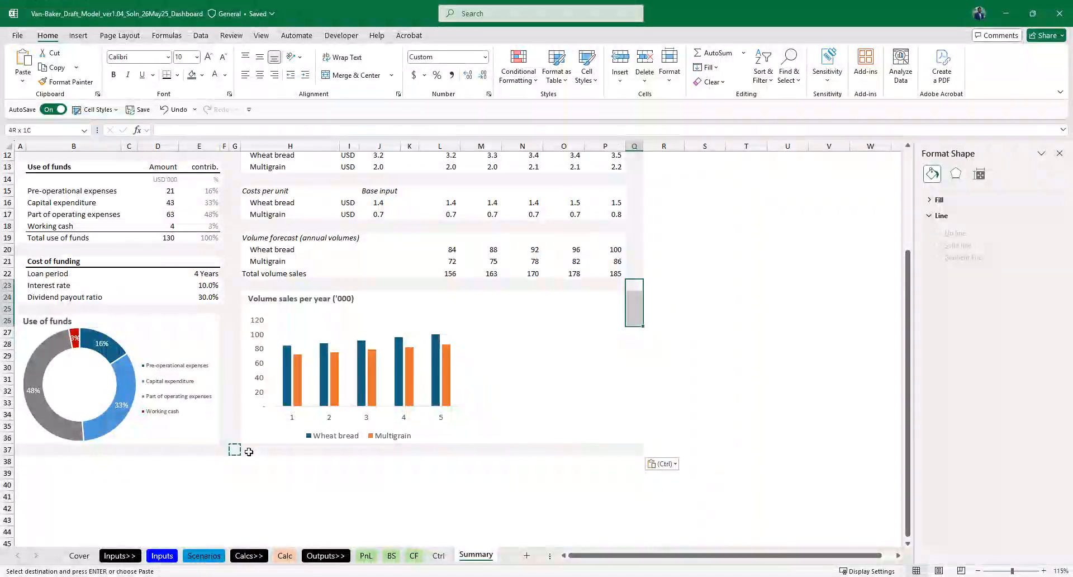
key("shift+Down")
key("shift+Down")
key("shift+Down")
key("shift+Down")
key("shift+Down")
key("shift+Down")
key("shift+Down")
key("shift+Down")
key("shift+Down")
key("shift+Down")
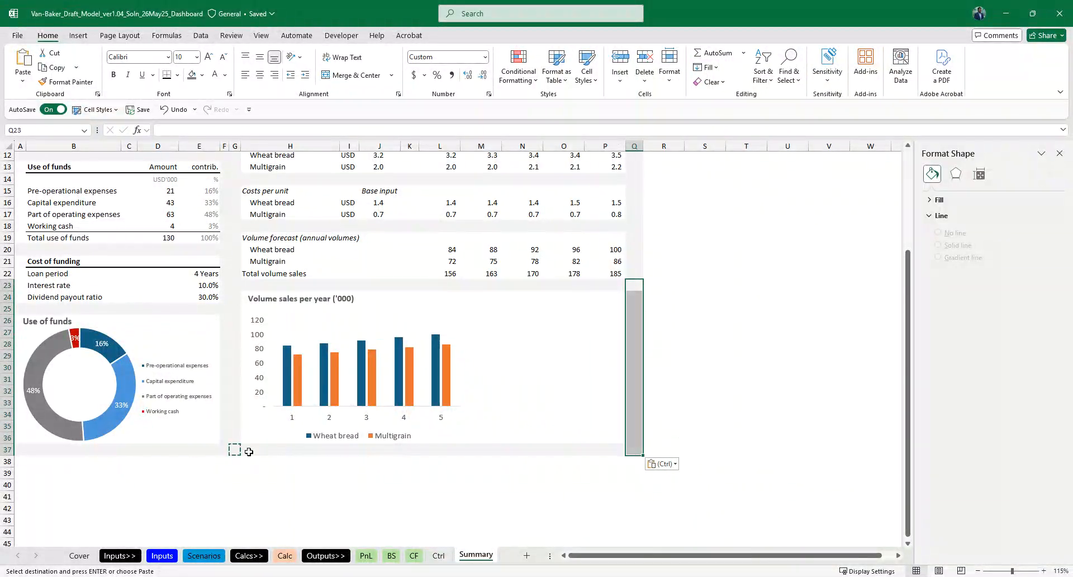
key("Escape")
key("Left")
key("Left")
key("Left")
key("Left")
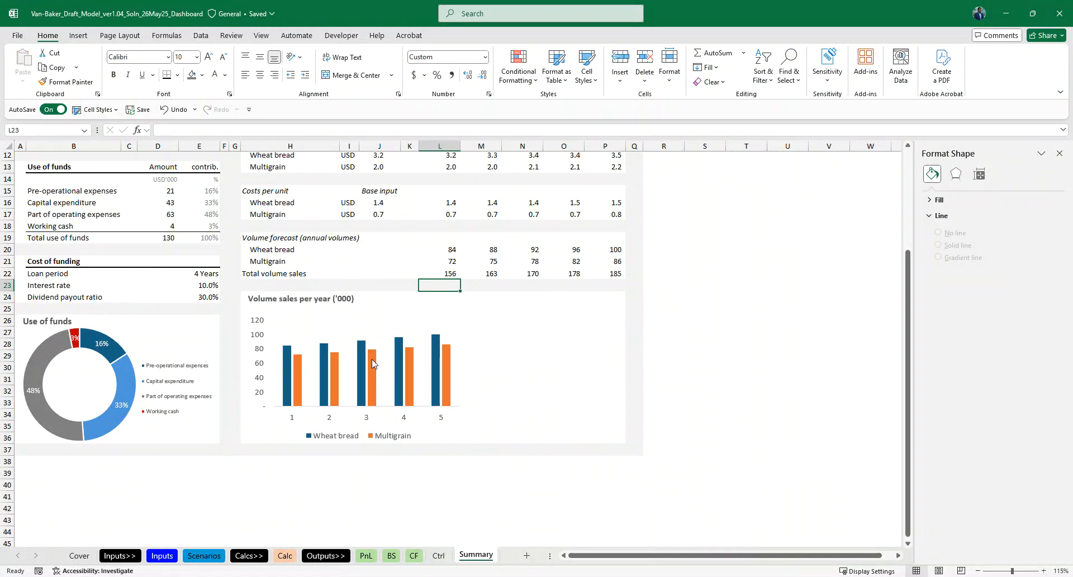
- Shift the volume chart slightly left to line up with the left edge of column H
scroll(372, 363, "up", 2)
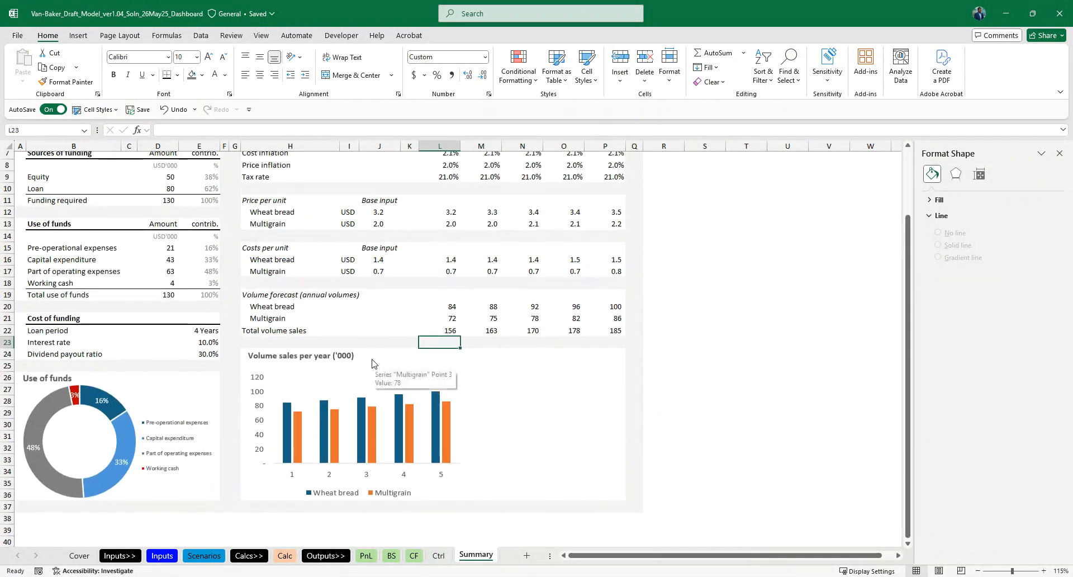
left_click(459, 402)
left_click(438, 473)
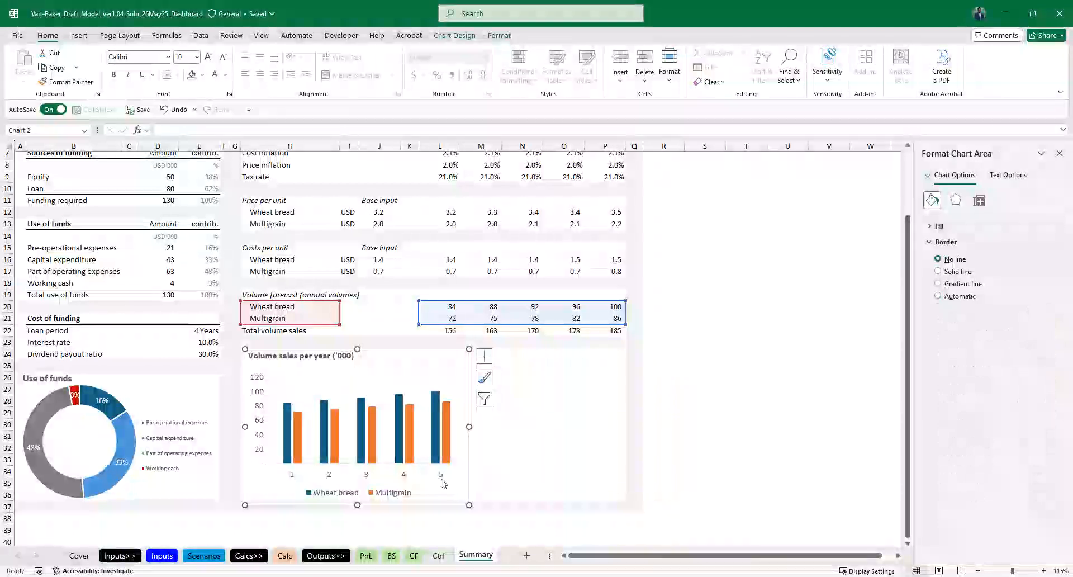
left_click_drag(438, 473, 433, 473)
- Open the axis label range of the volume chart's horizontal axis for editing
left_click(362, 477)
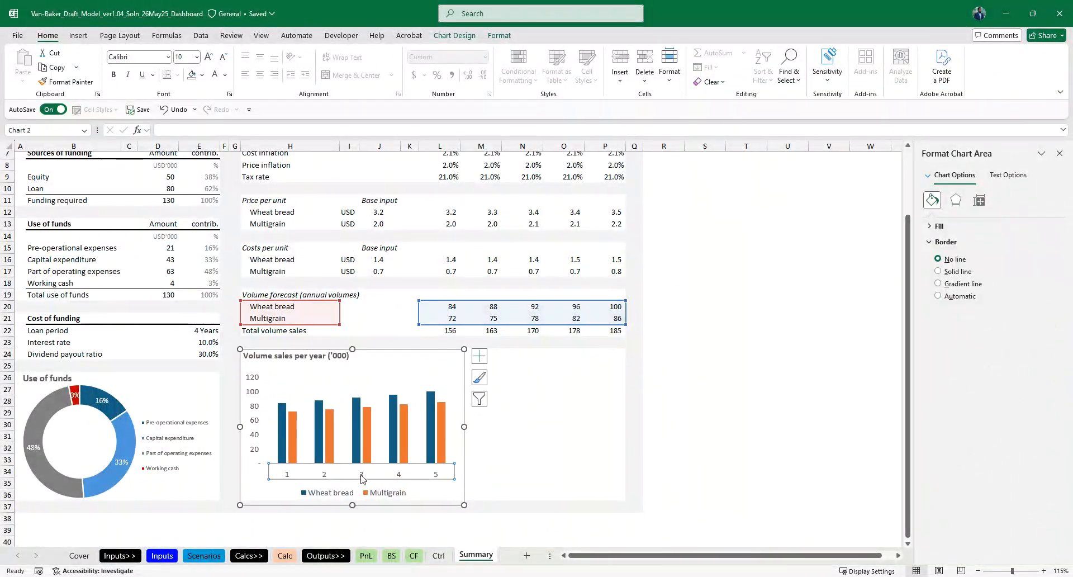
right_click(362, 478)
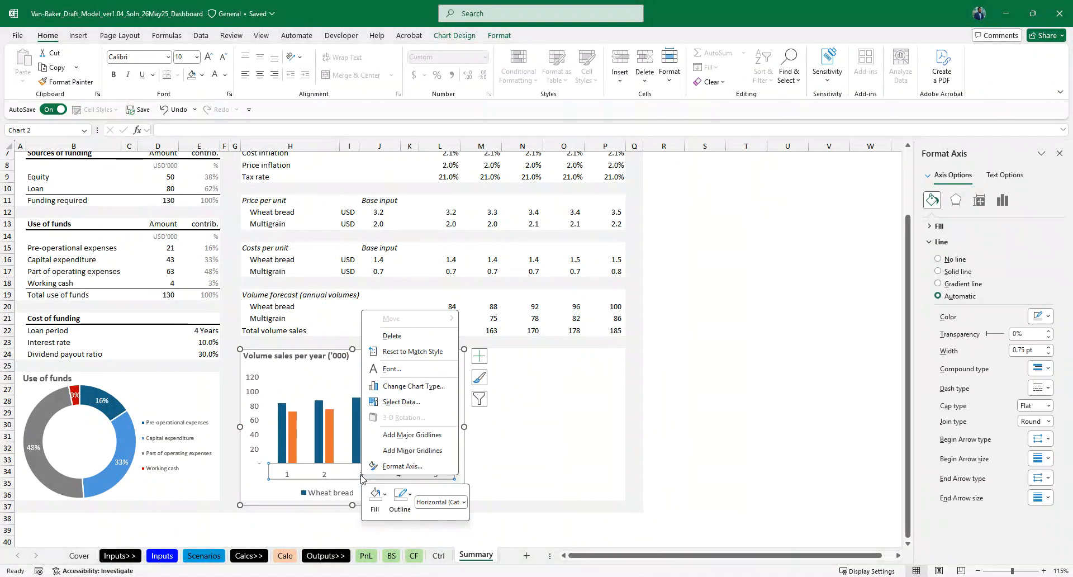
left_click(401, 401)
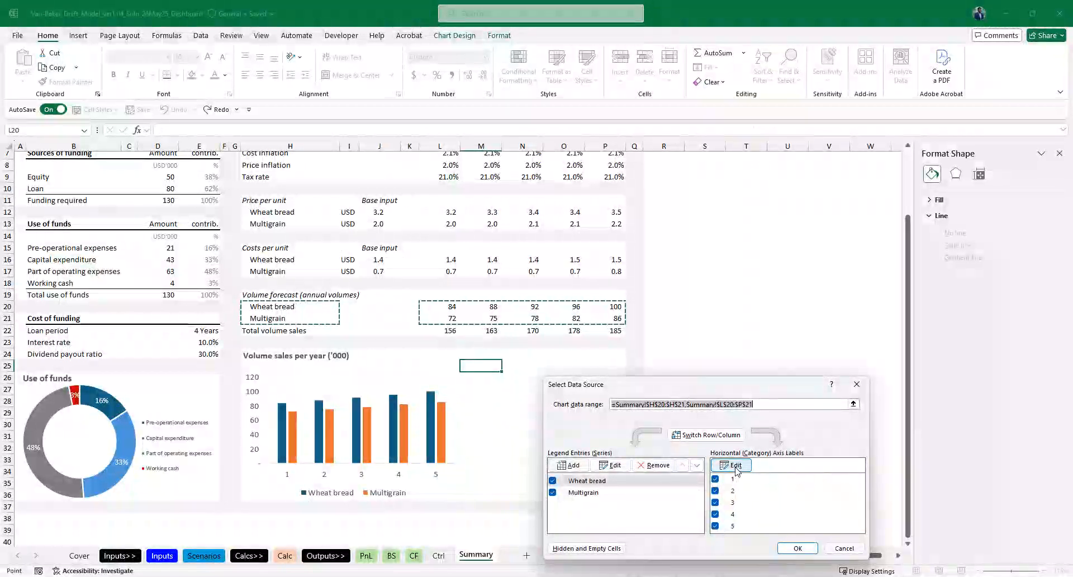
left_click(732, 465)
scroll(564, 246, "up", 3)
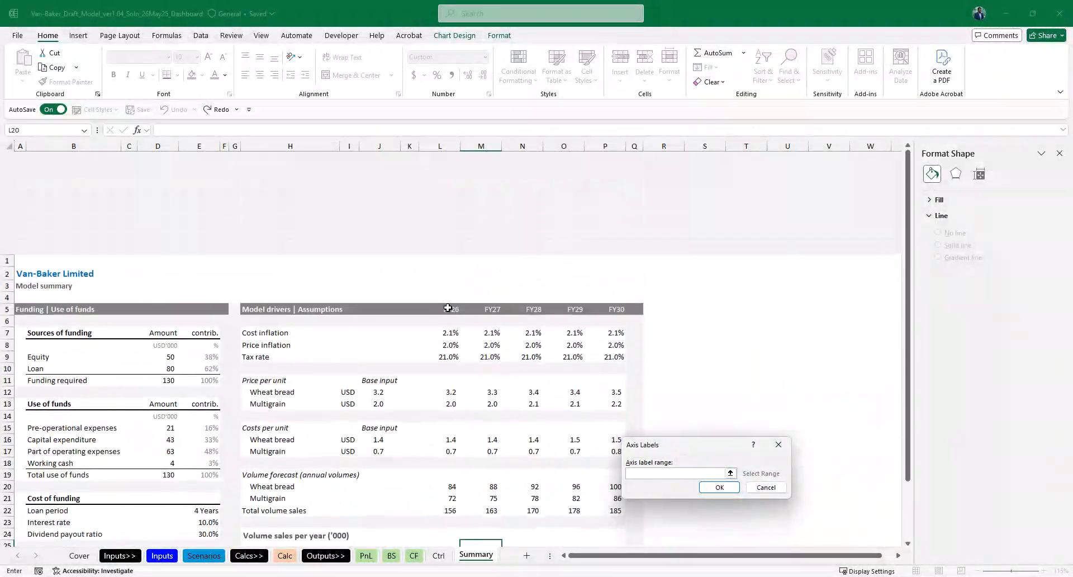
left_click_drag(444, 309, 538, 314)
key("Up")
key("Up")
key("Up")
key("Up")
key("Up")
key("Up")
key("Up")
key("Up")
key("Up")
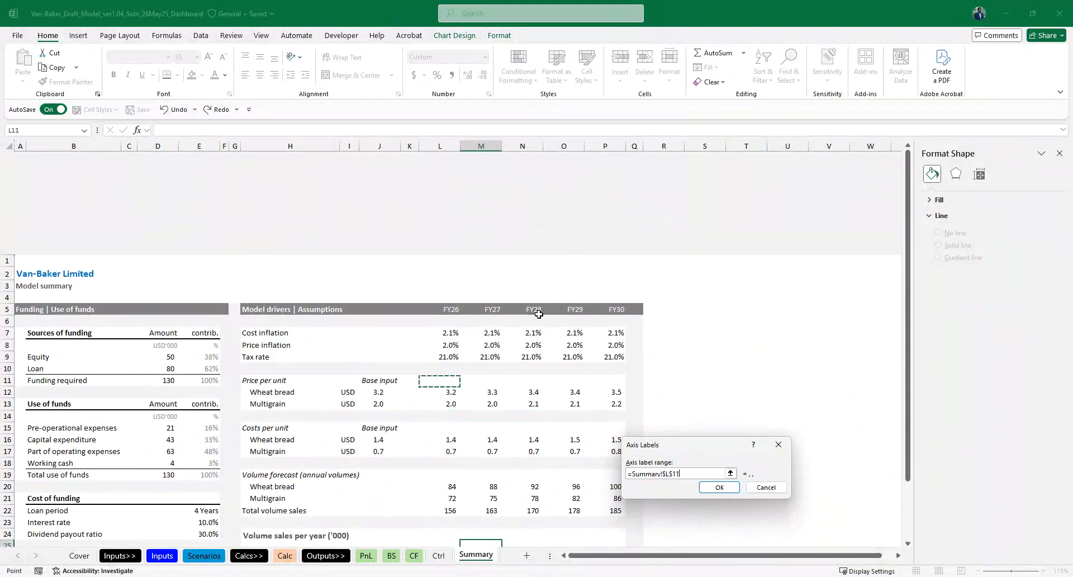
key("shift+Right")
key("shift+Right")
key("shift+Right")
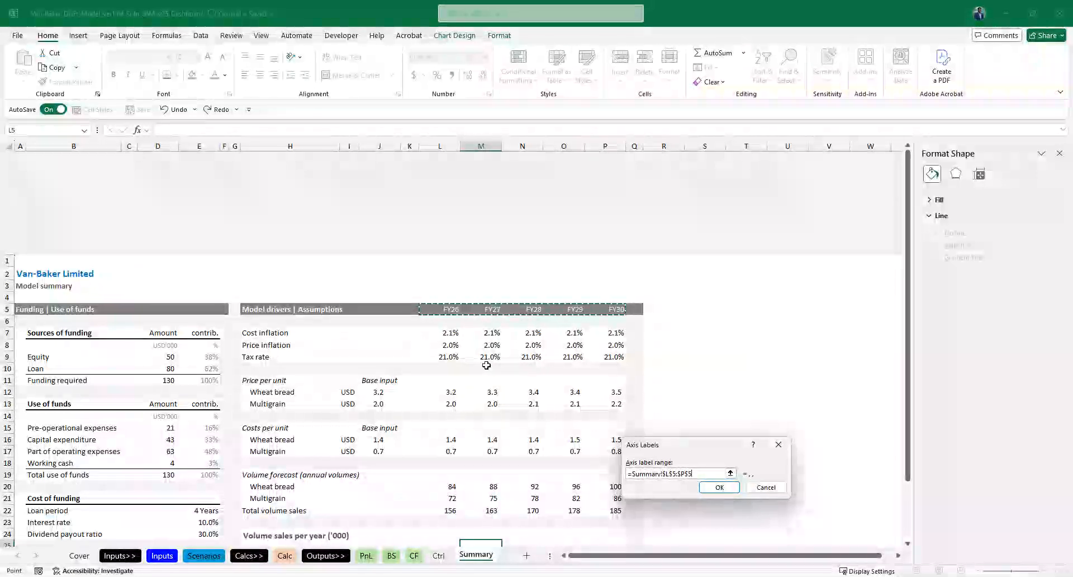
key("Down")
key("Down")
key("Down")
key("Down")
key("Down")
key("Down")
key("Down")
key("Down")
key("Down")
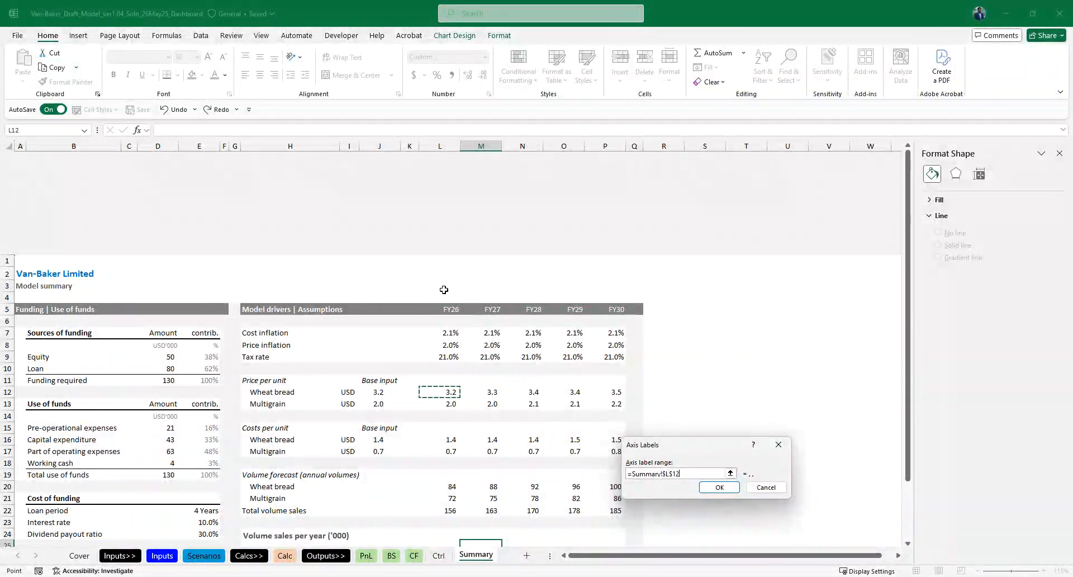
key("BackSpace")
key("BackSpace")
key("BackSpace")
key("BackSpace")
key("BackSpace")
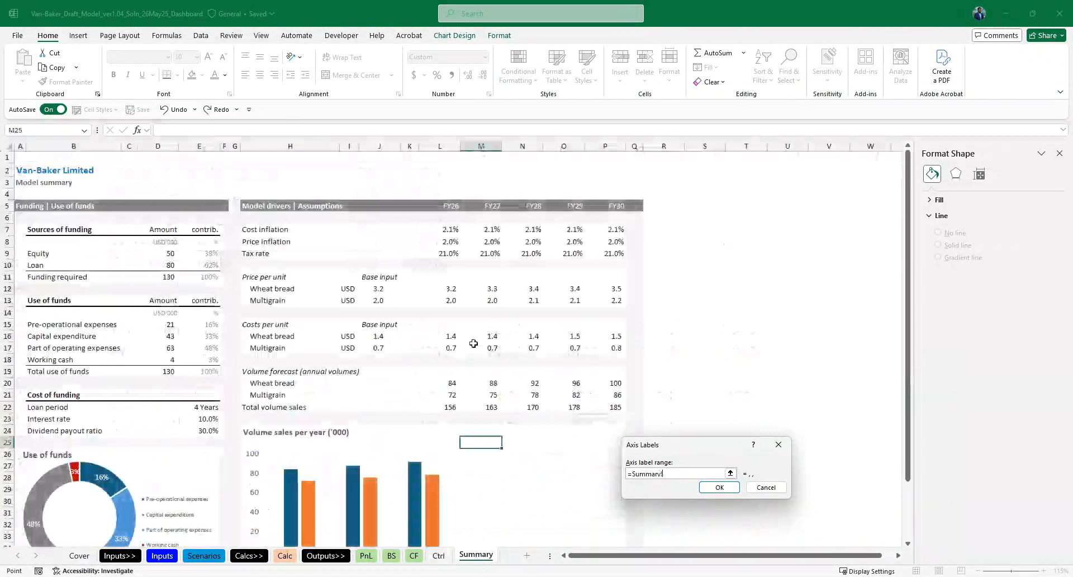
- Set the volume chart's horizontal axis labels to the year headings FY26 to FY30 in L5:P5
left_click_drag(444, 206, 613, 207)
left_click(715, 489)
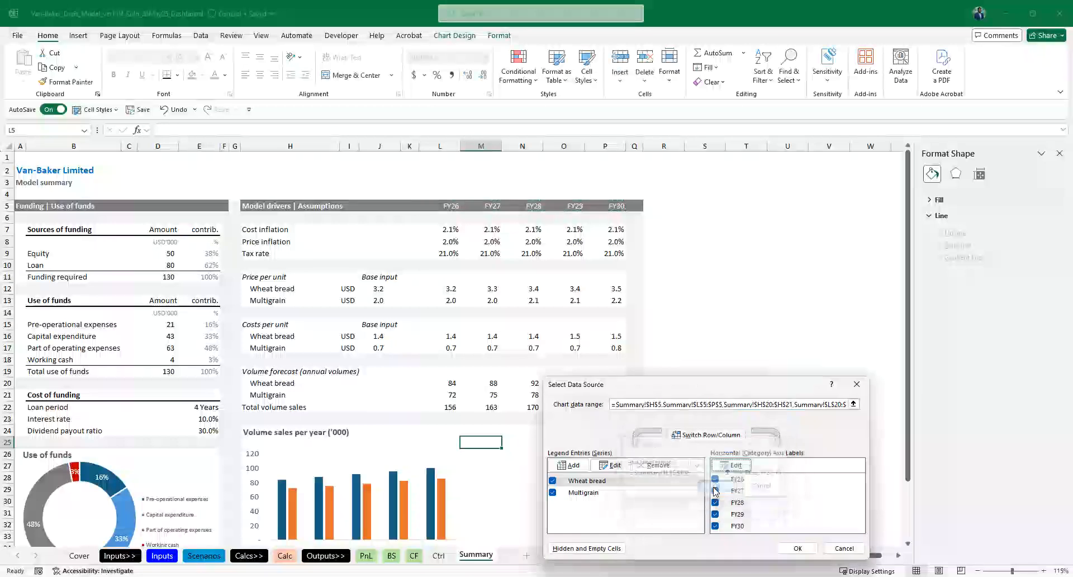
left_click(797, 548)
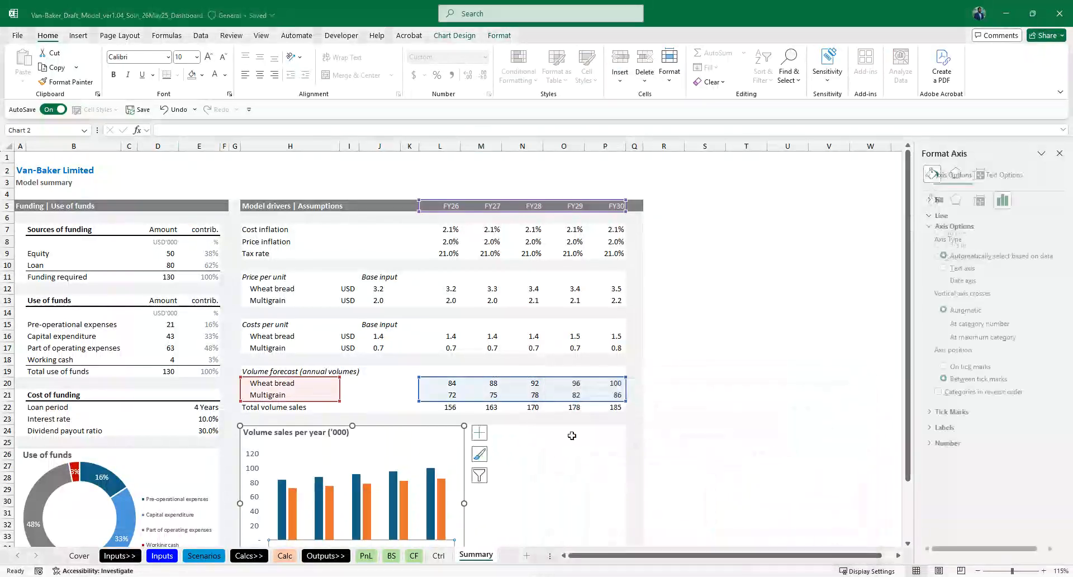
- Add data labels to the columns of the volume chart
scroll(614, 475, "down", 3)
left_click(479, 327)
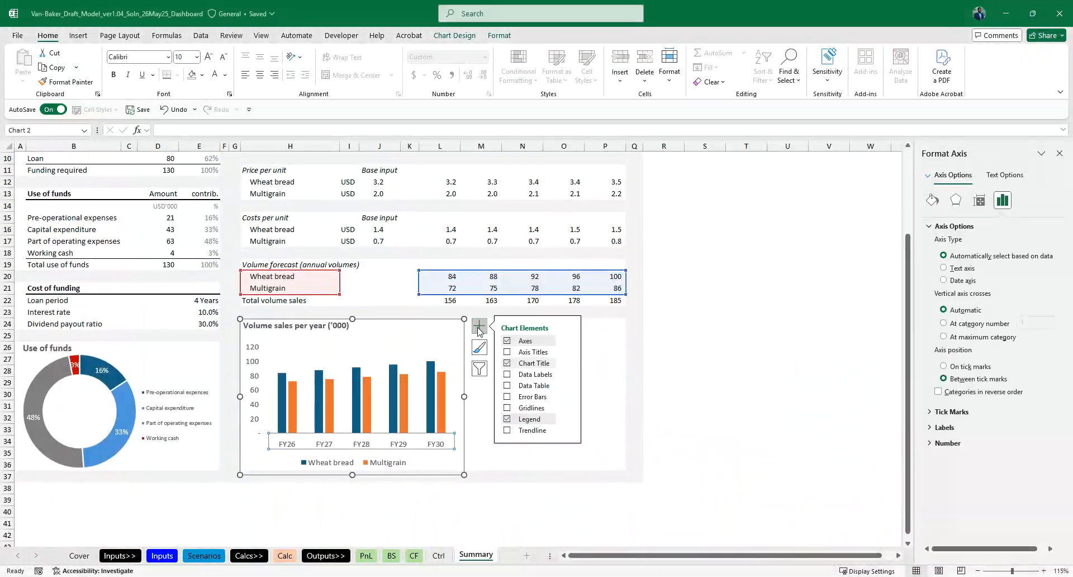
left_click(506, 376)
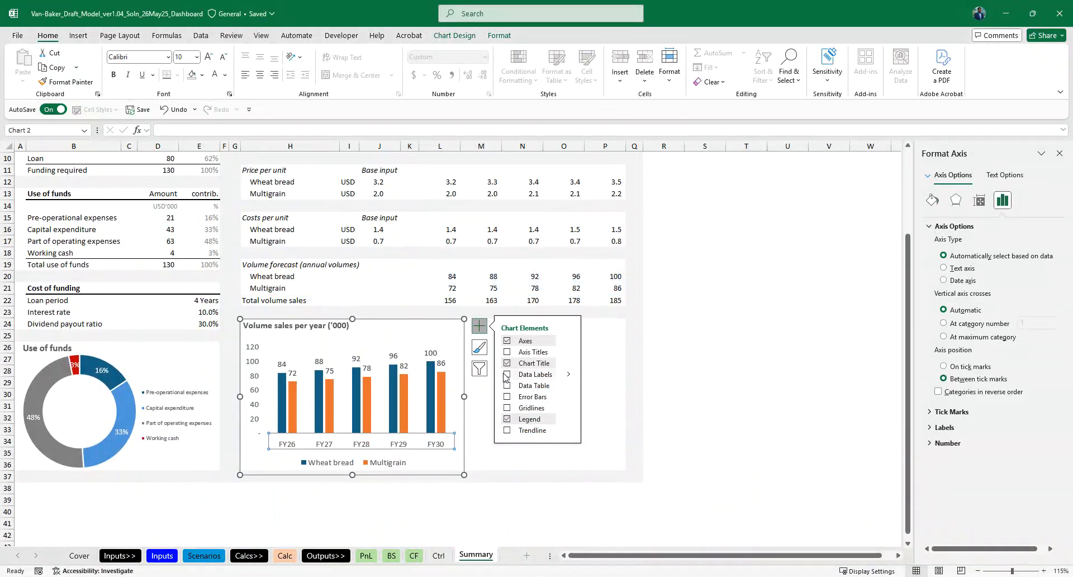
- Delete the volume chart's vertical axis and shrink the chart slightly to fit above the grey border row
left_click(252, 358)
key("Delete")
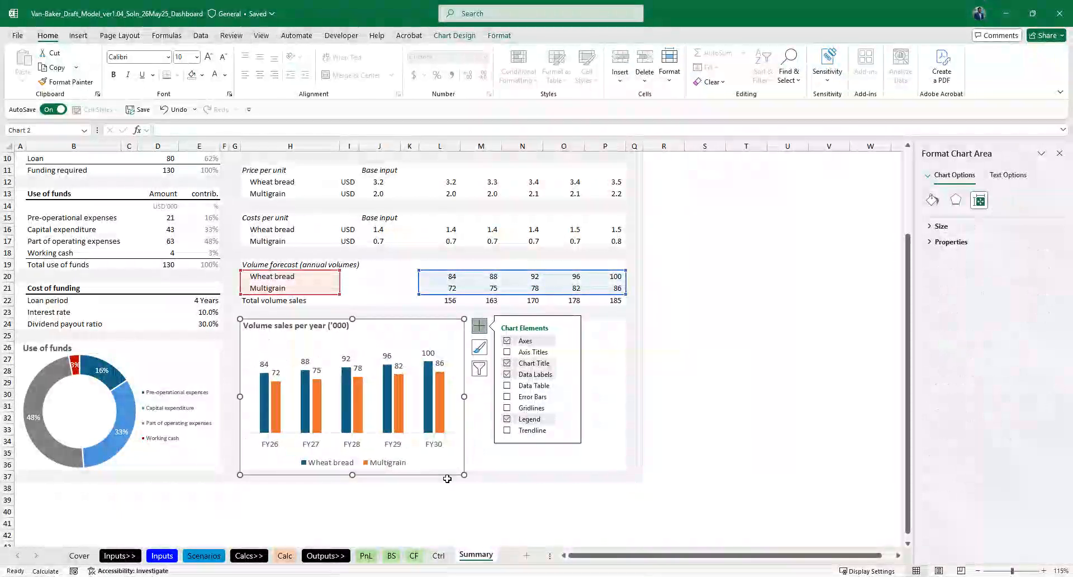
left_click_drag(461, 473, 458, 468)
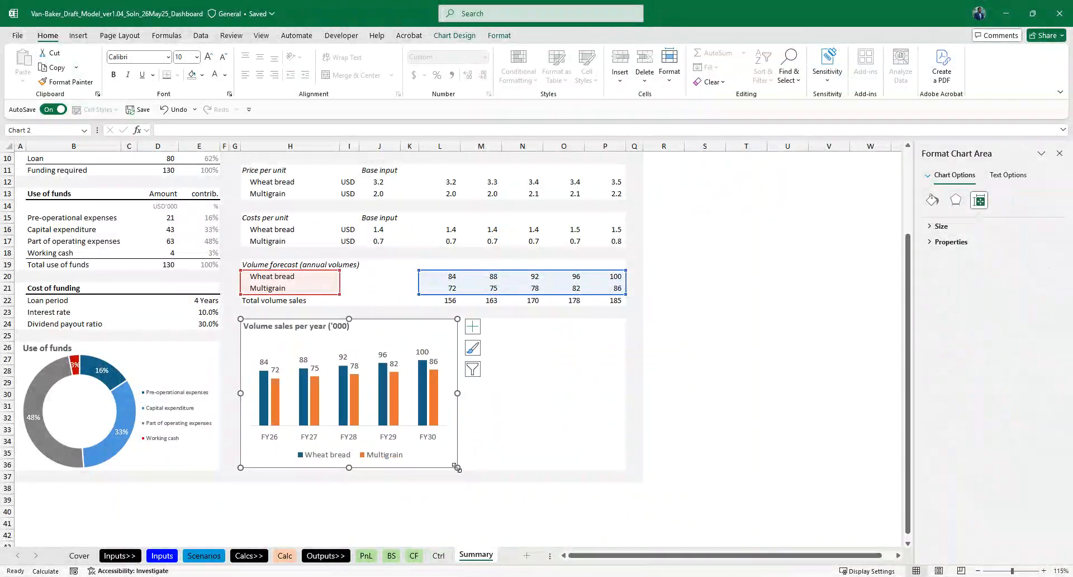
- Reduce the font size of the Wheat bread and Multigrain data labels in the volume chart by two steps each
left_click(421, 351)
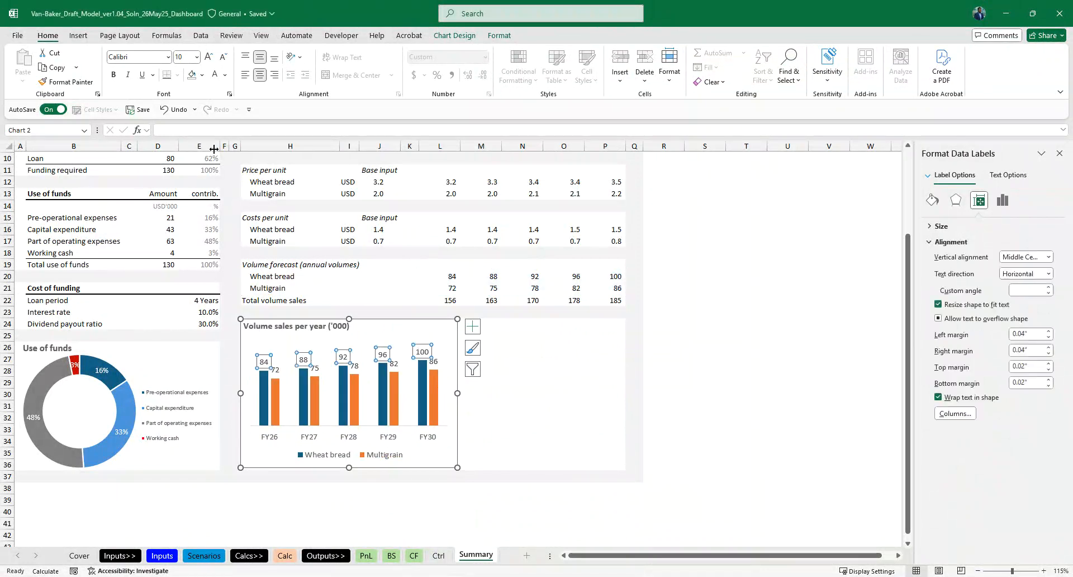
left_click(224, 58)
left_click(275, 368)
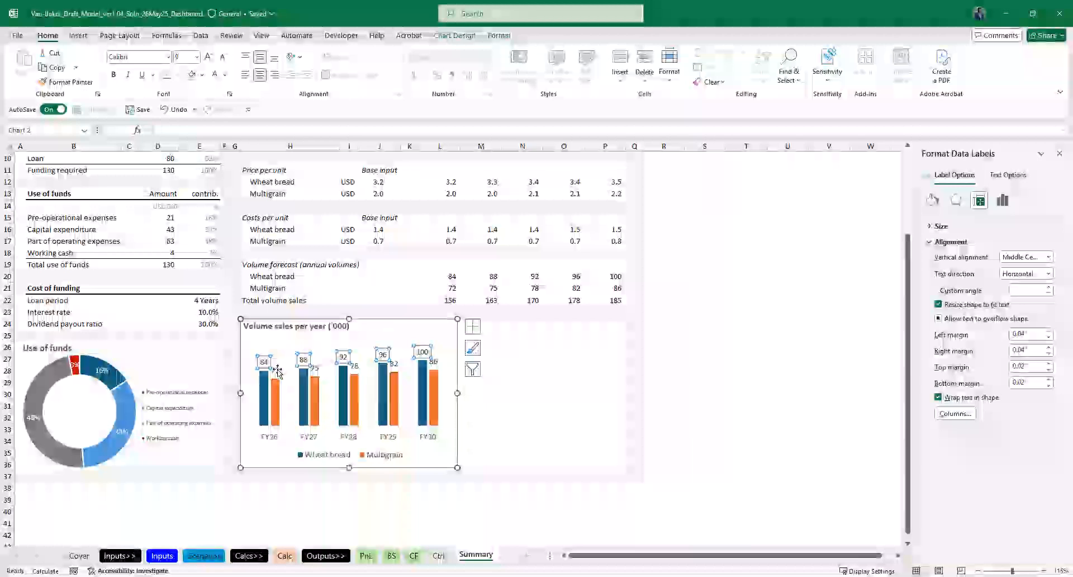
left_click(222, 57)
left_click(223, 58)
left_click(305, 359)
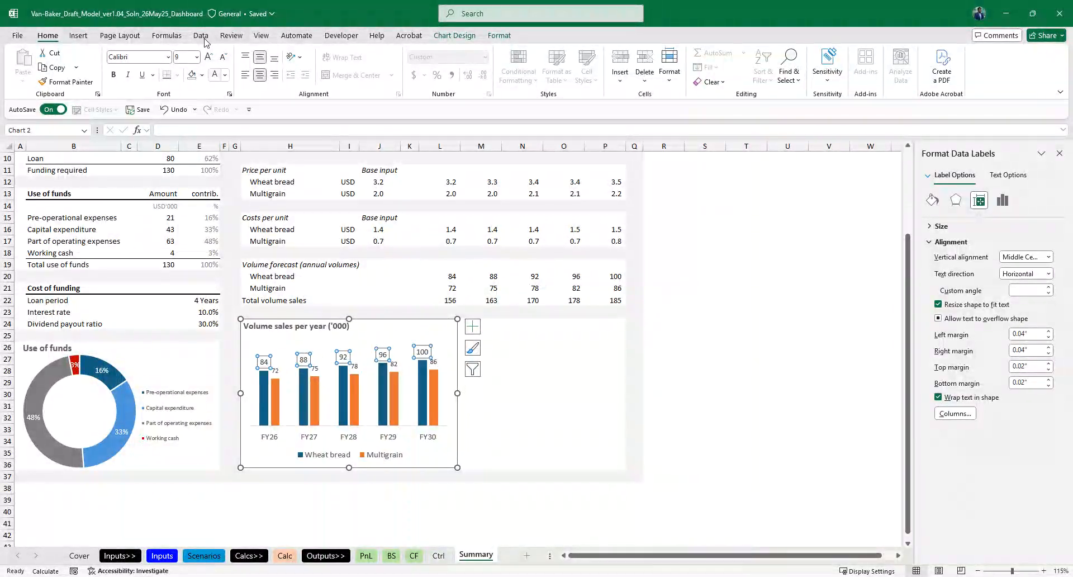
left_click(223, 58)
left_click(520, 405)
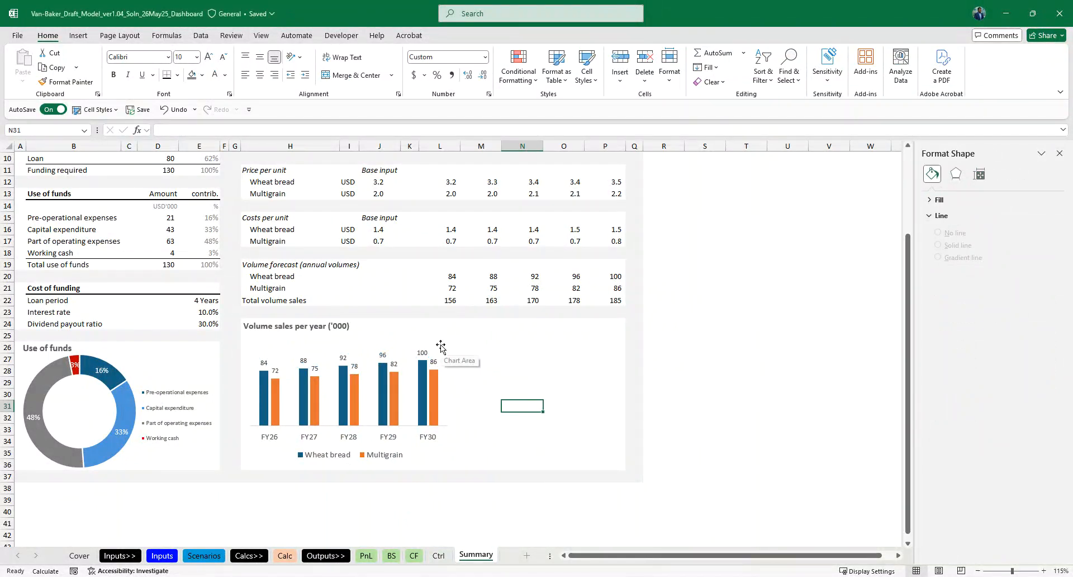
- Narrow the volume sales chart slightly, keeping its height
left_click(436, 339)
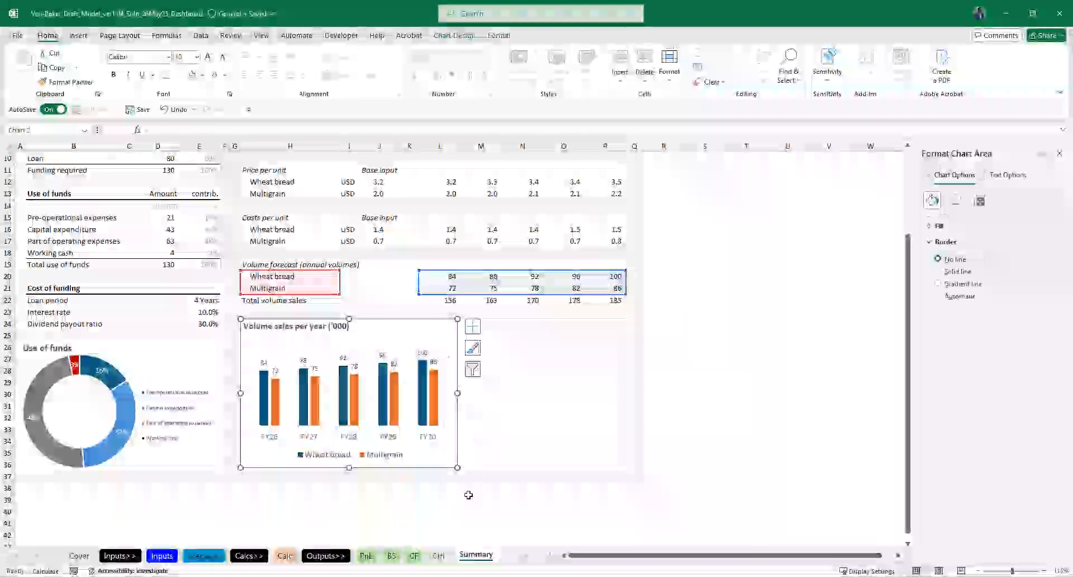
left_click_drag(457, 466, 434, 467)
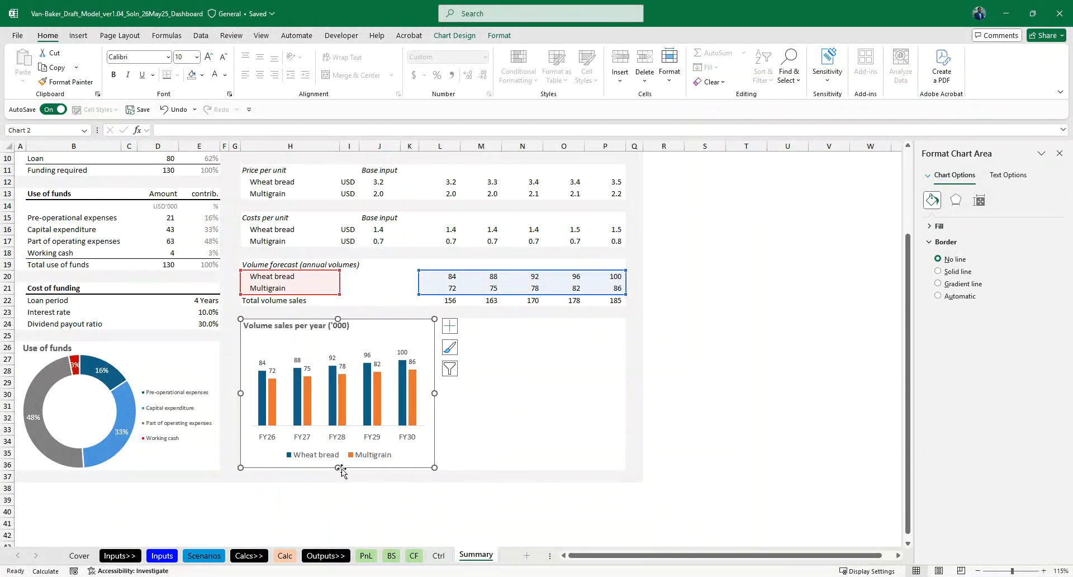
left_click(315, 455)
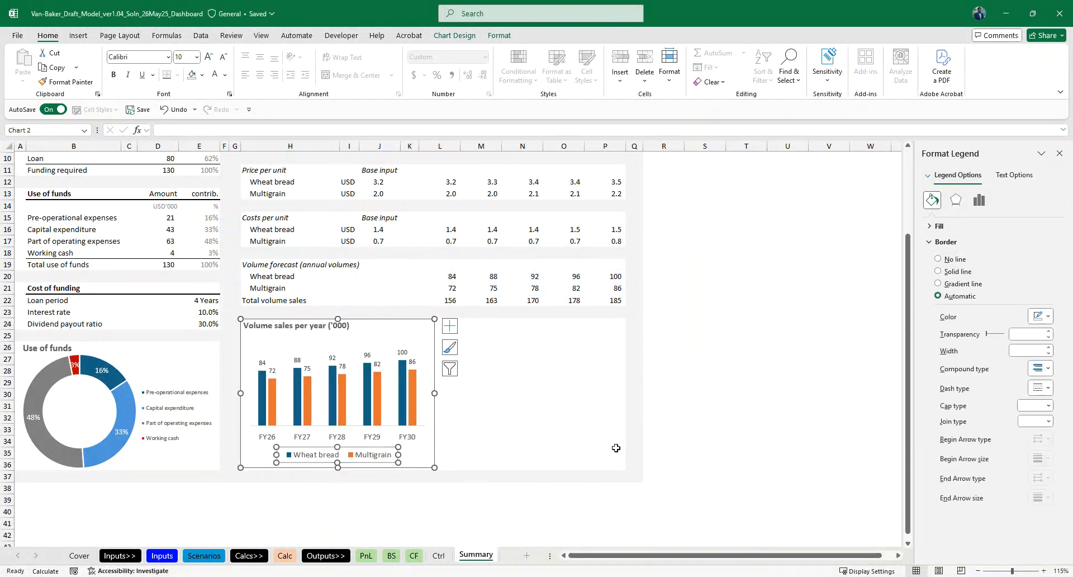
left_click(506, 428)
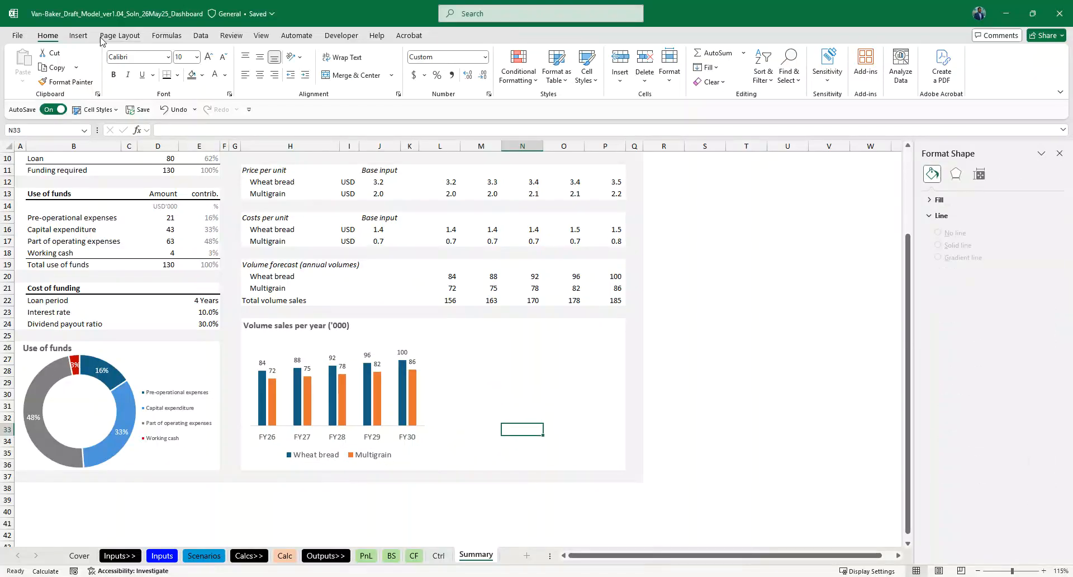
- Collapse the ribbon, close the formatting pane and set the zoom to 100% to show the whole dashboard
double_click(49, 36)
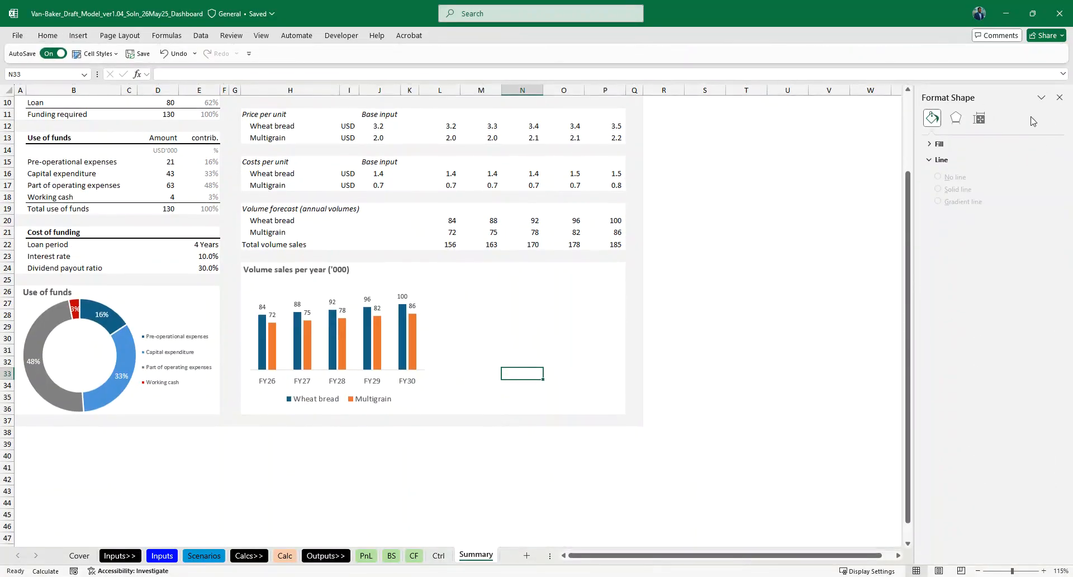
left_click(1060, 98)
scroll(773, 227, "up", 3)
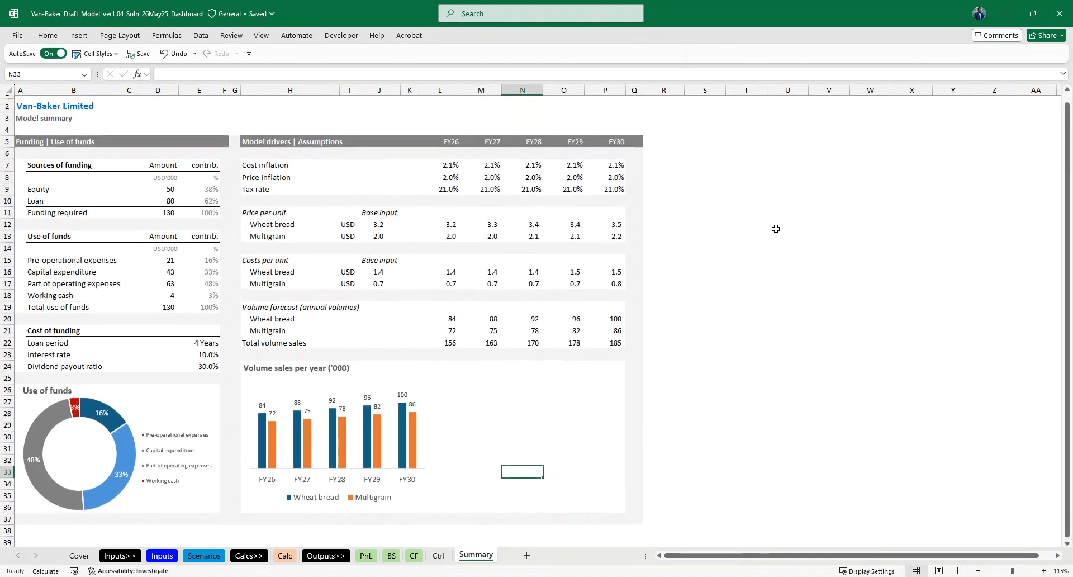
scroll(776, 229, "down", 1, "ctrl")
scroll(776, 229, "up", 1)
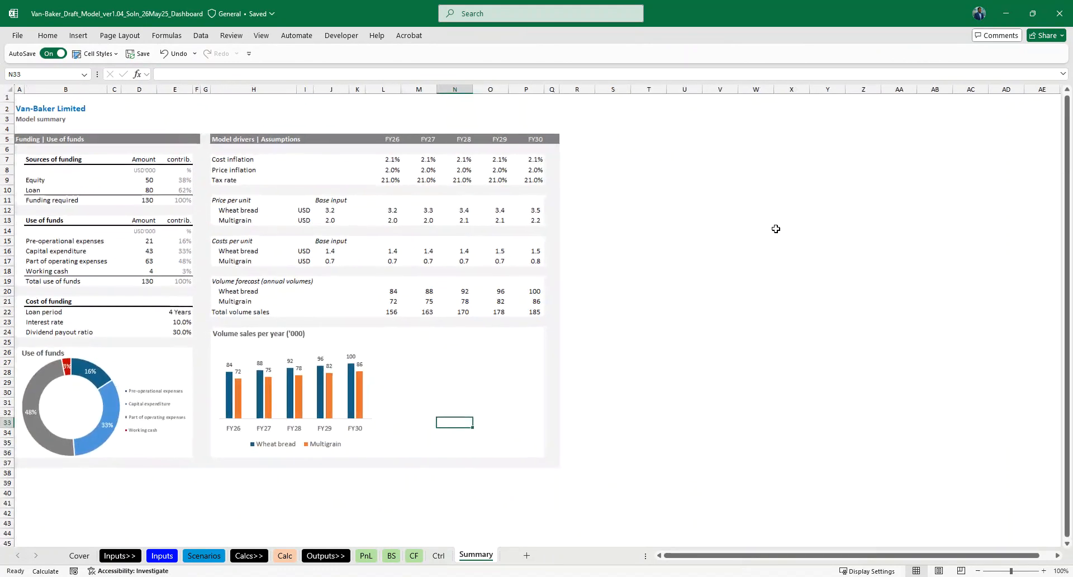
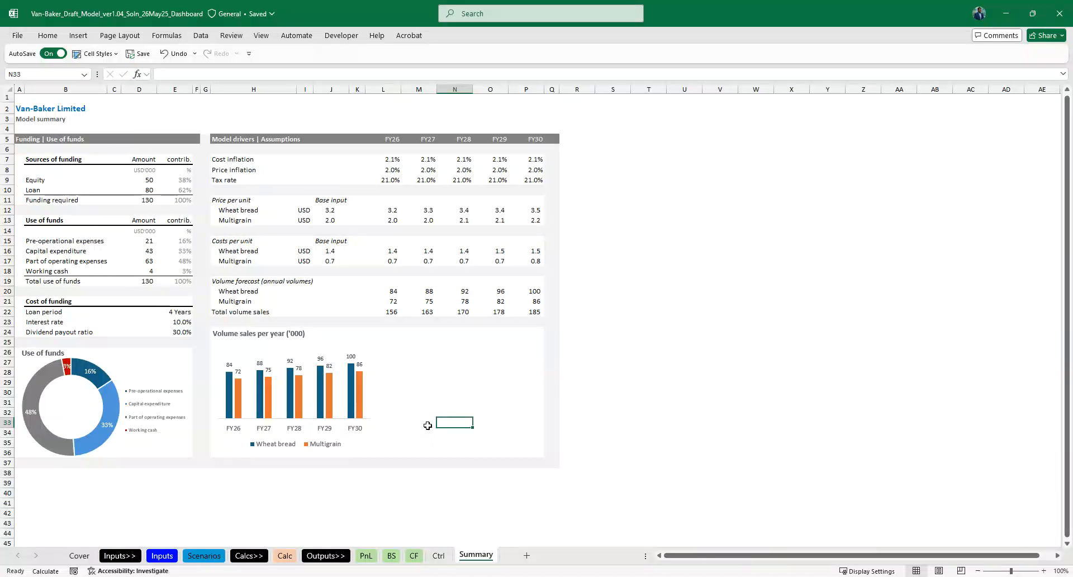
- Narrow the volume chart further by pulling in its outer edge
left_click(374, 396)
left_click_drag(378, 455, 363, 455)
left_click(419, 381)
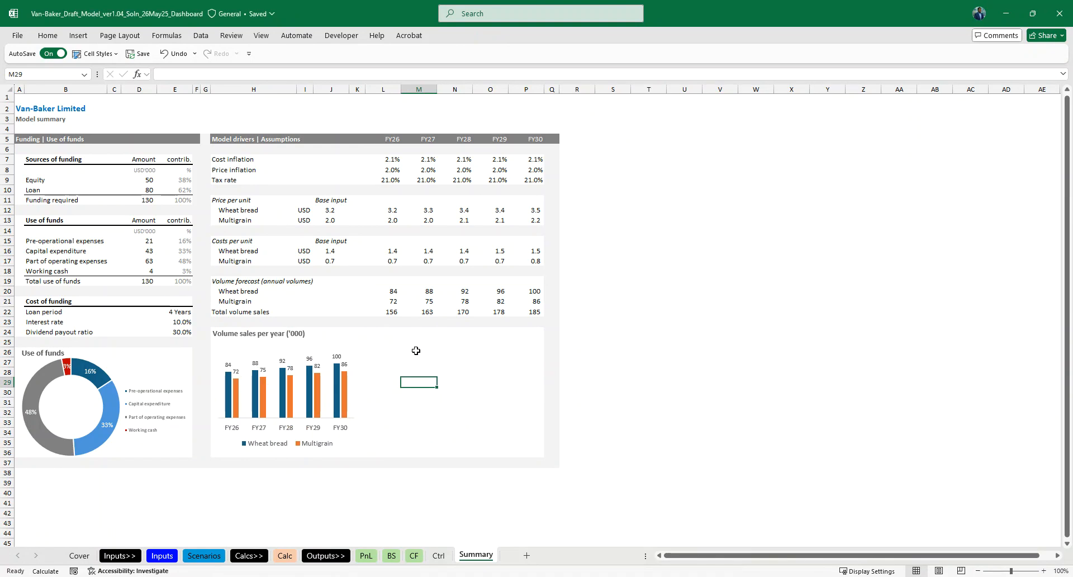
- Widen the volume sales chart to fill the white block beneath the forecasts from column H to column P
left_click(352, 387)
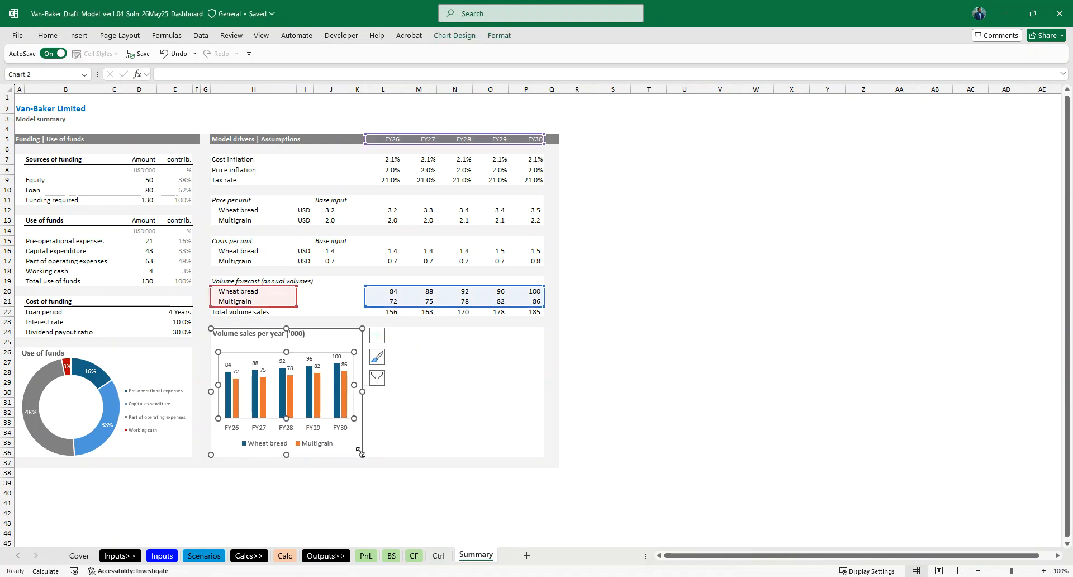
left_click_drag(362, 454, 542, 457)
left_click(285, 482)
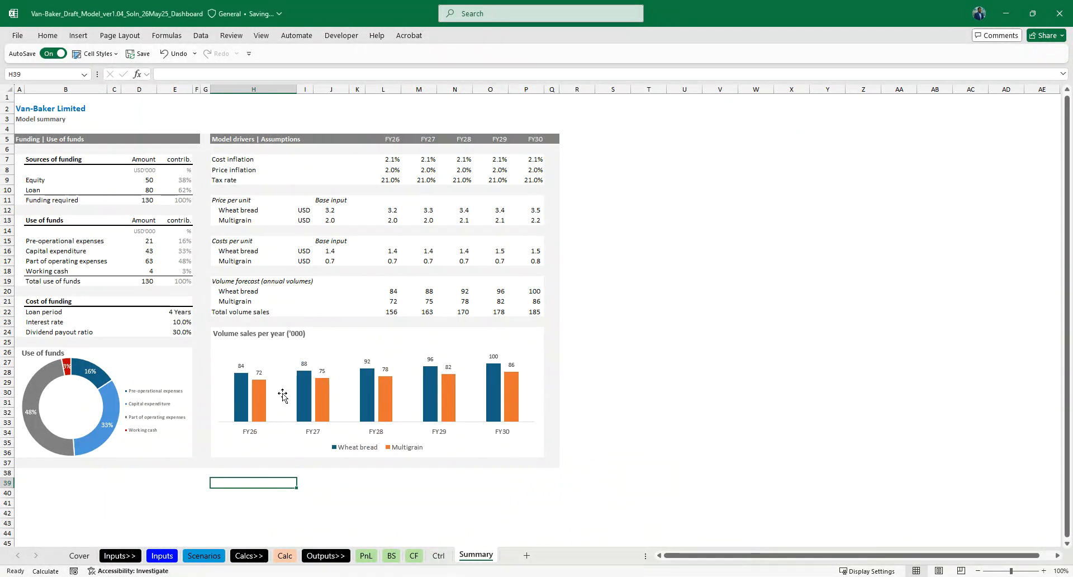
left_click(581, 319)
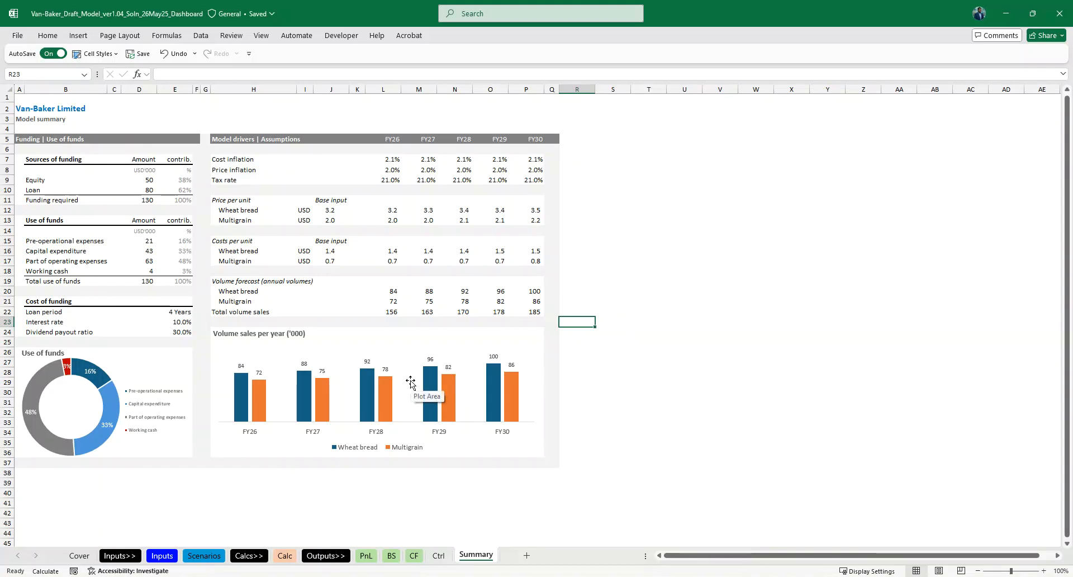
left_click(614, 279)
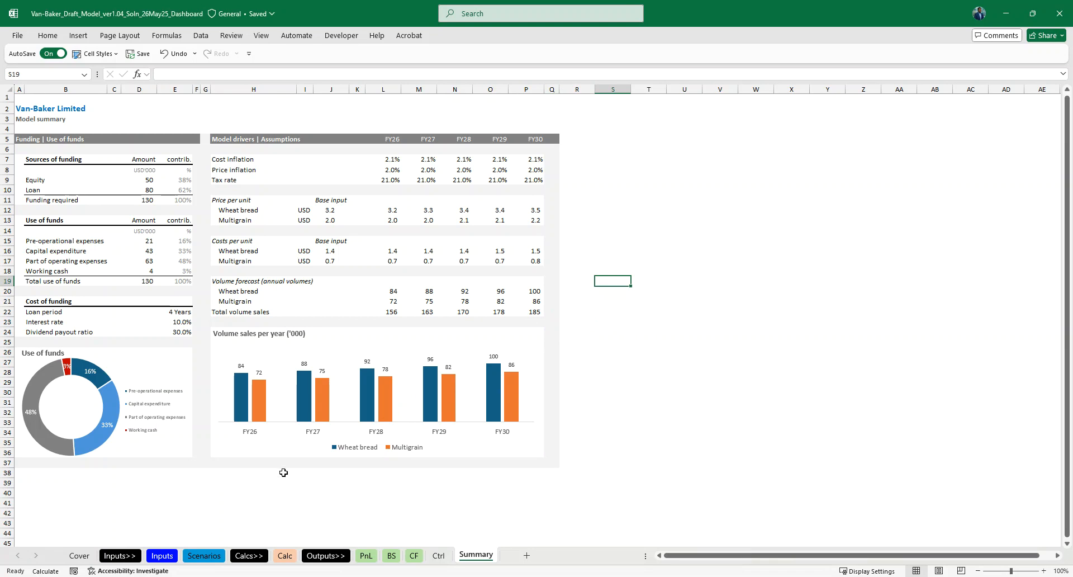
- Examine the pricing, cost and unit growth assumptions on the Inputs sheet and the quantity growth rows on the Calc sheet
left_click(161, 557)
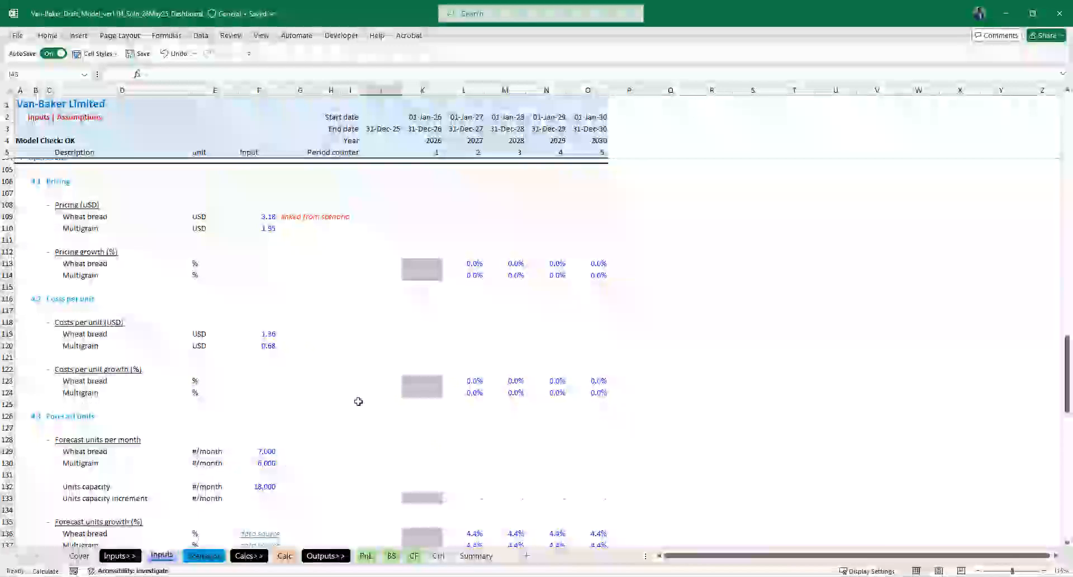
scroll(354, 378, "down", 1)
scroll(354, 378, "up", 1)
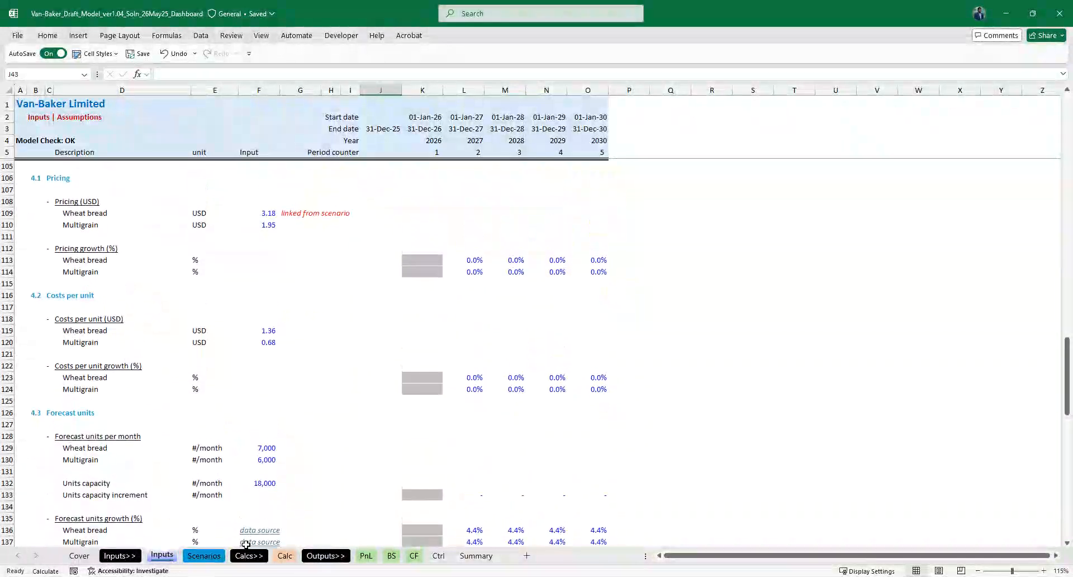
left_click(285, 555)
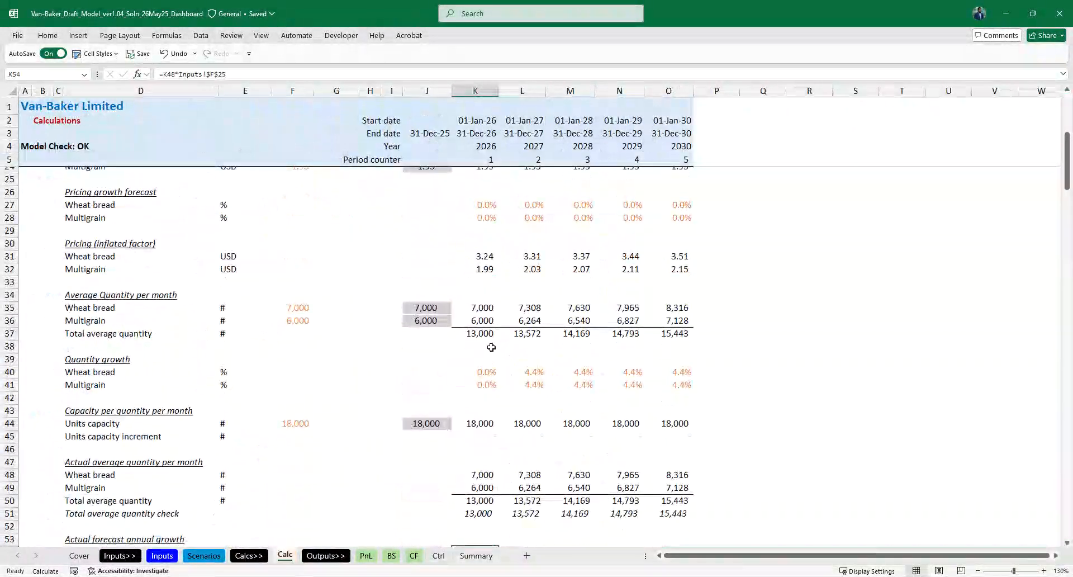
left_click_drag(478, 371, 641, 388)
scroll(474, 293, "up", 4)
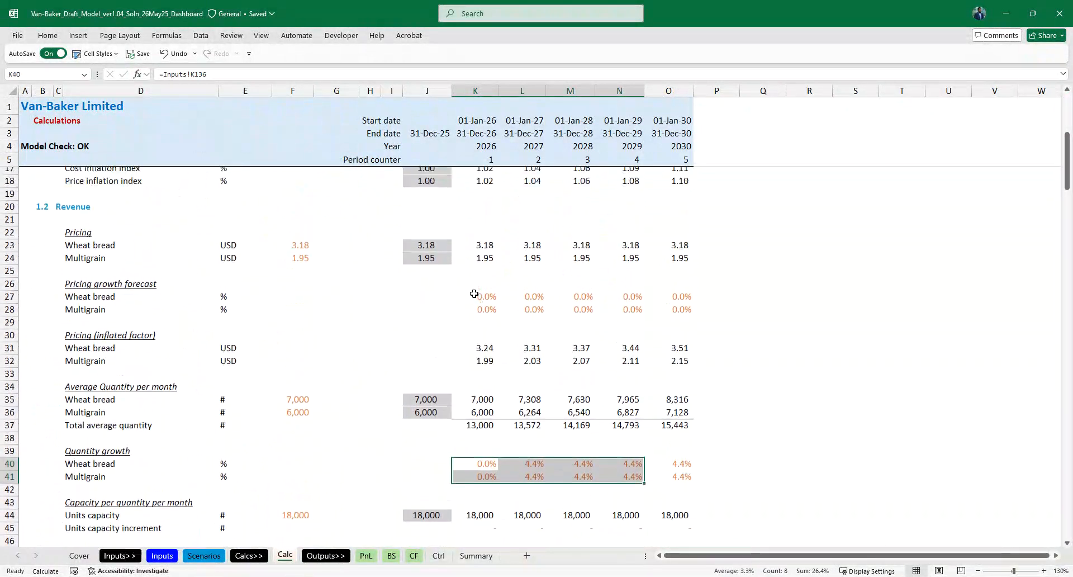
scroll(474, 293, "down", 1)
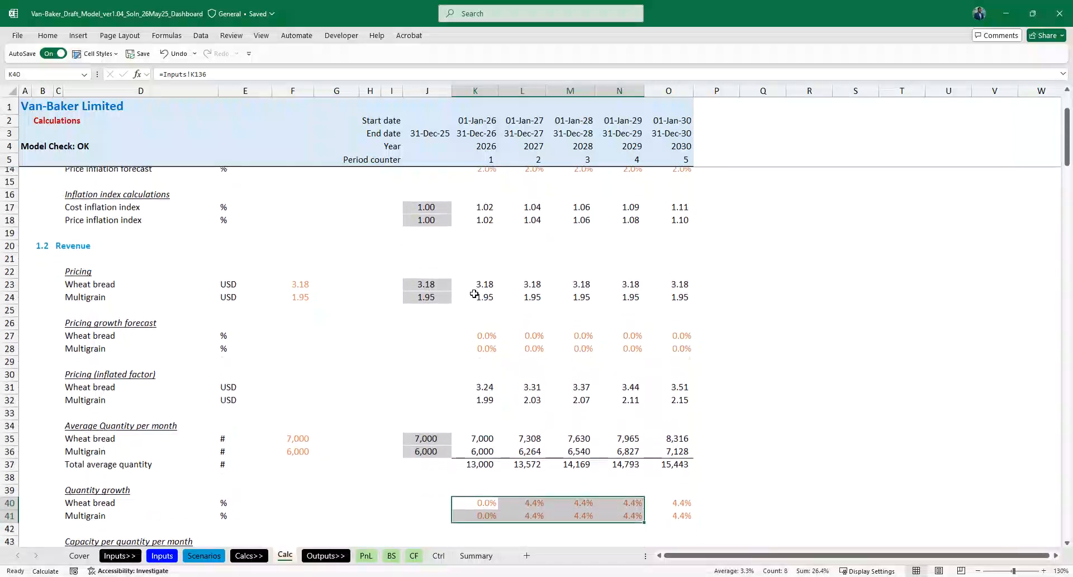
scroll(494, 425, "down", 2)
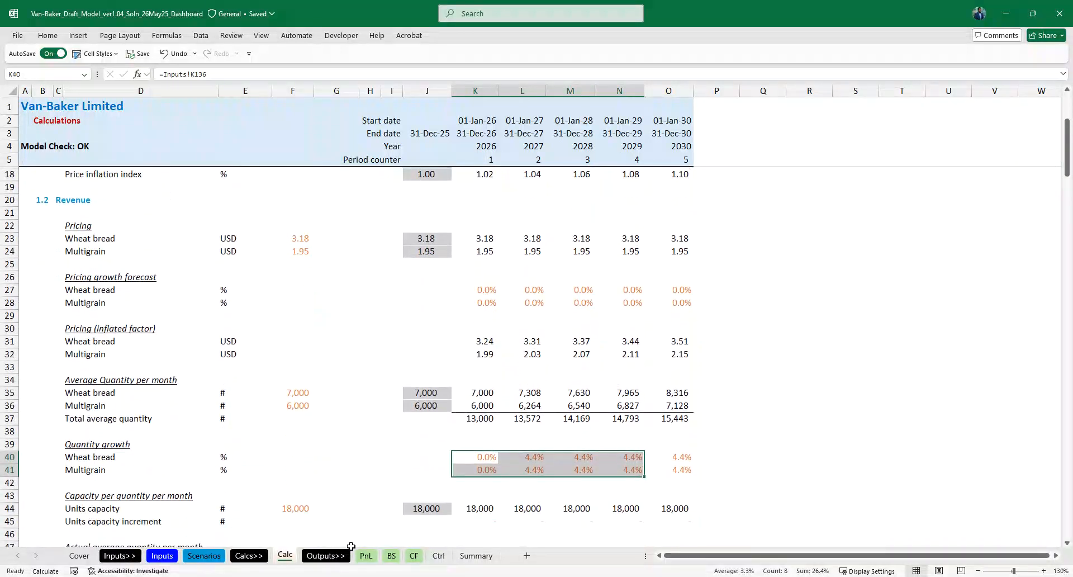
left_click(476, 556)
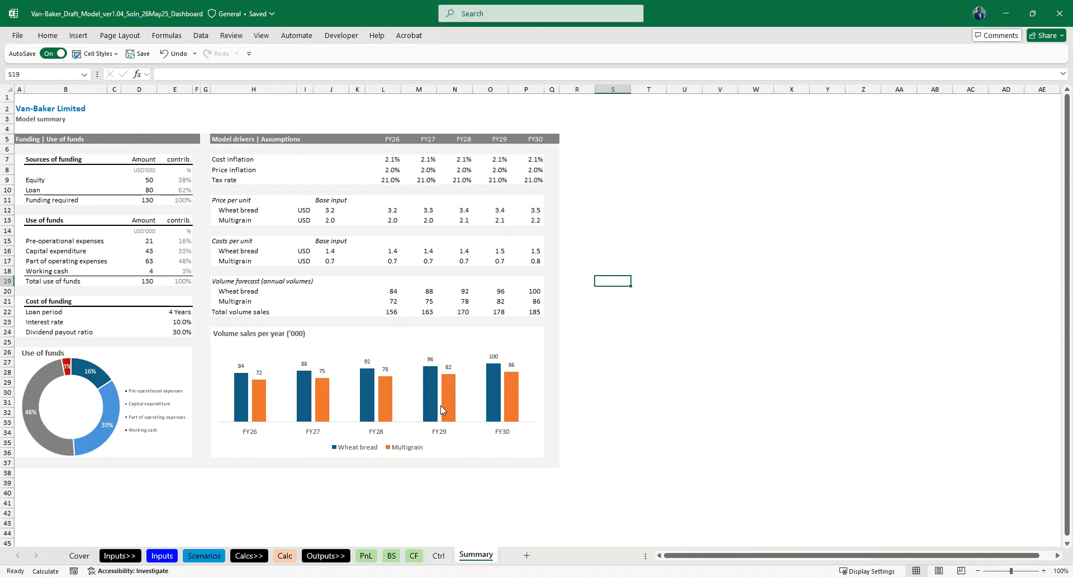
- Trace the volume chart's figures through the forecast units on the Inputs sheet and the quantity growth and annual forecast on the Calc sheet
left_click(480, 345)
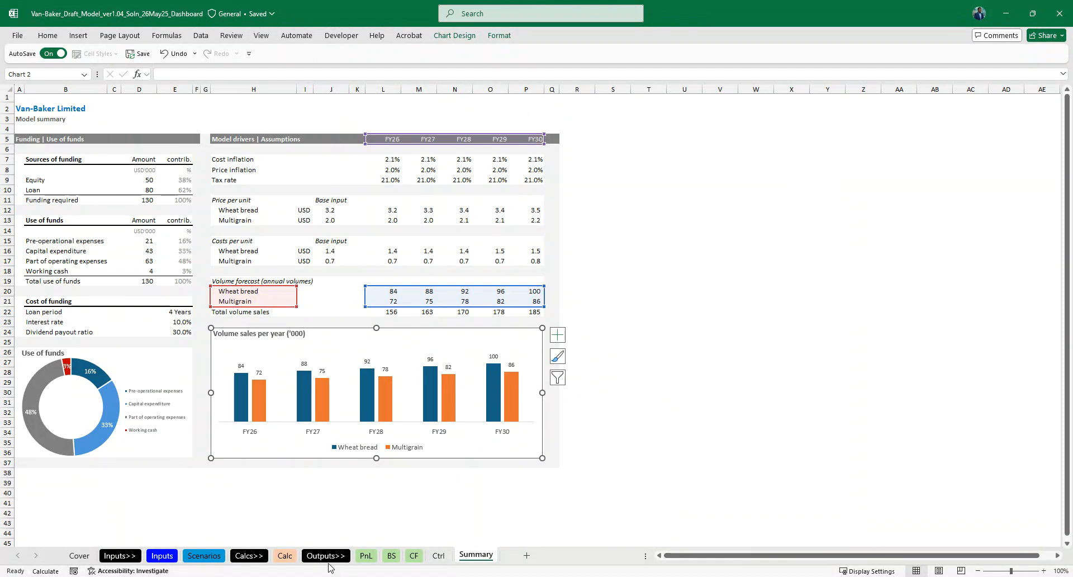
left_click(162, 556)
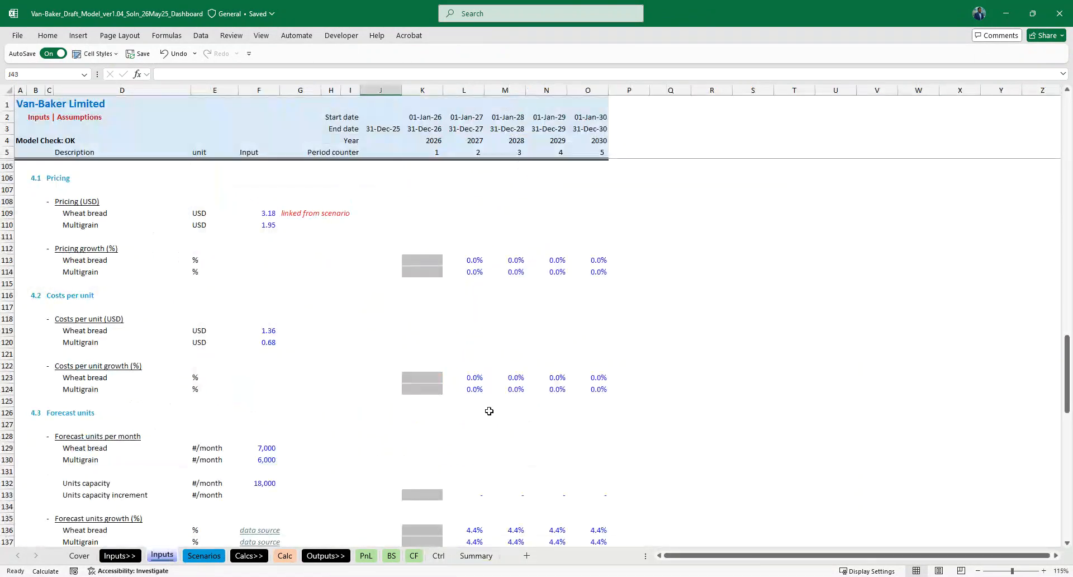
scroll(488, 411, "down", 1)
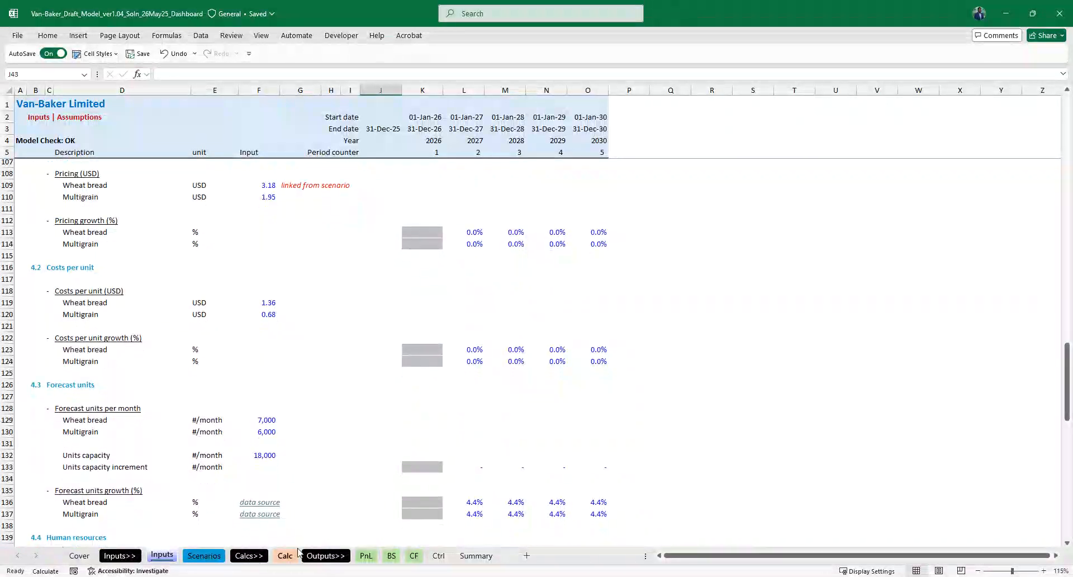
left_click(285, 556)
scroll(443, 388, "up", 1)
scroll(443, 389, "down", 3)
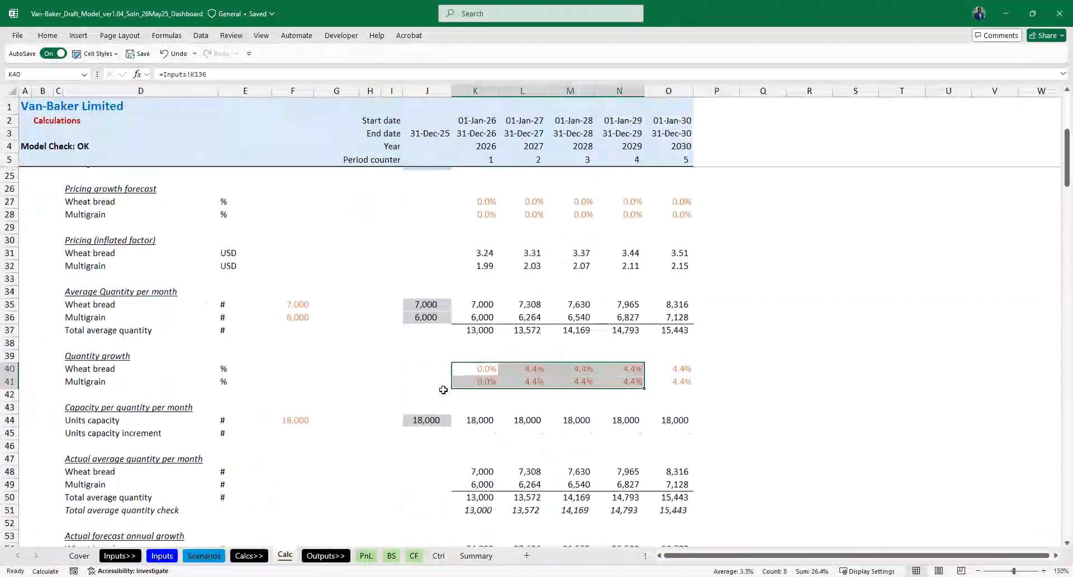
scroll(461, 422, "down", 2)
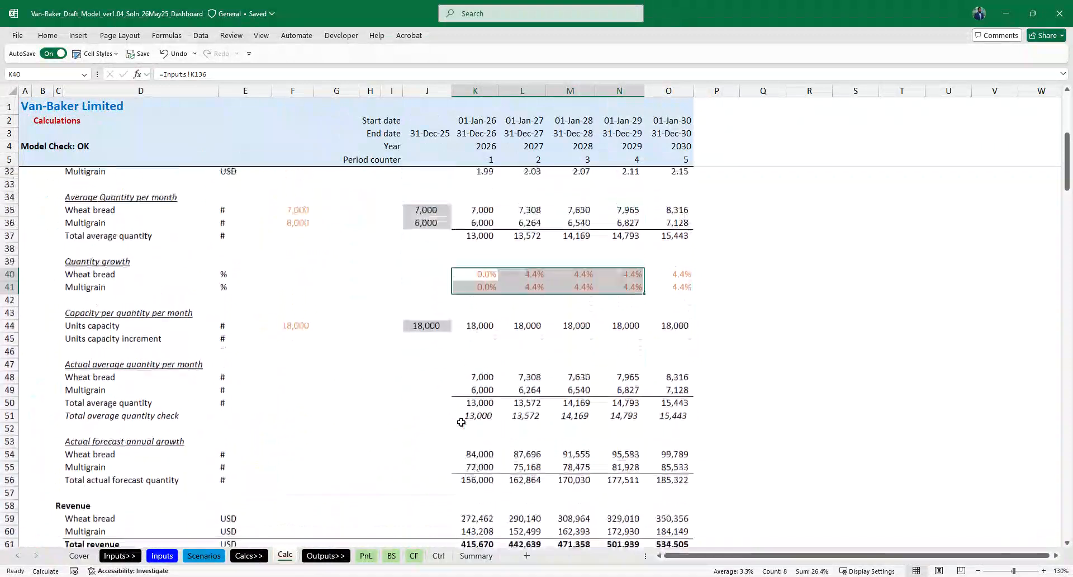
left_click_drag(484, 276, 655, 287)
scroll(628, 224, "up", 3)
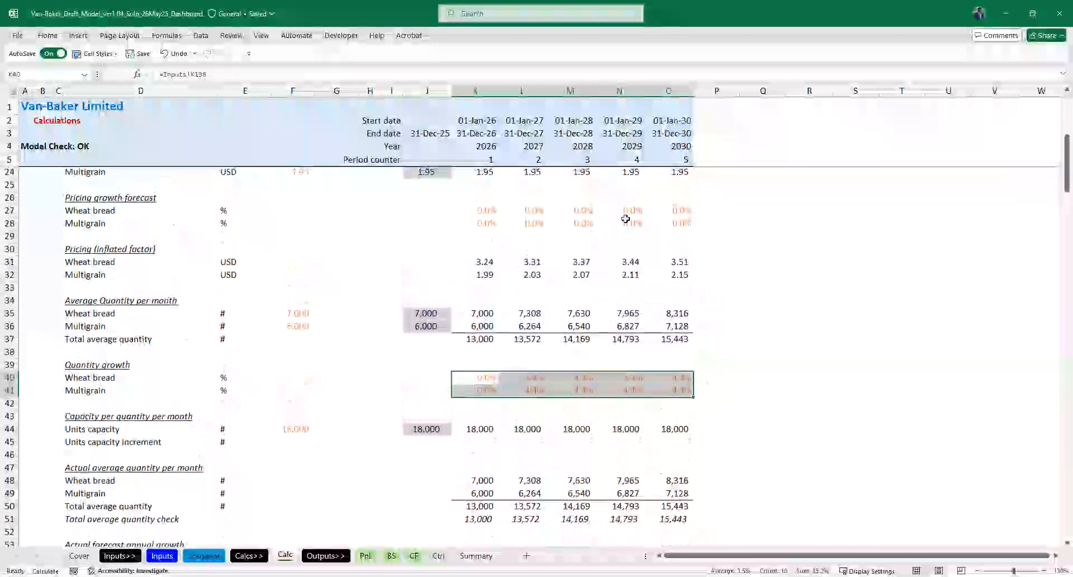
scroll(625, 218, "up", 2)
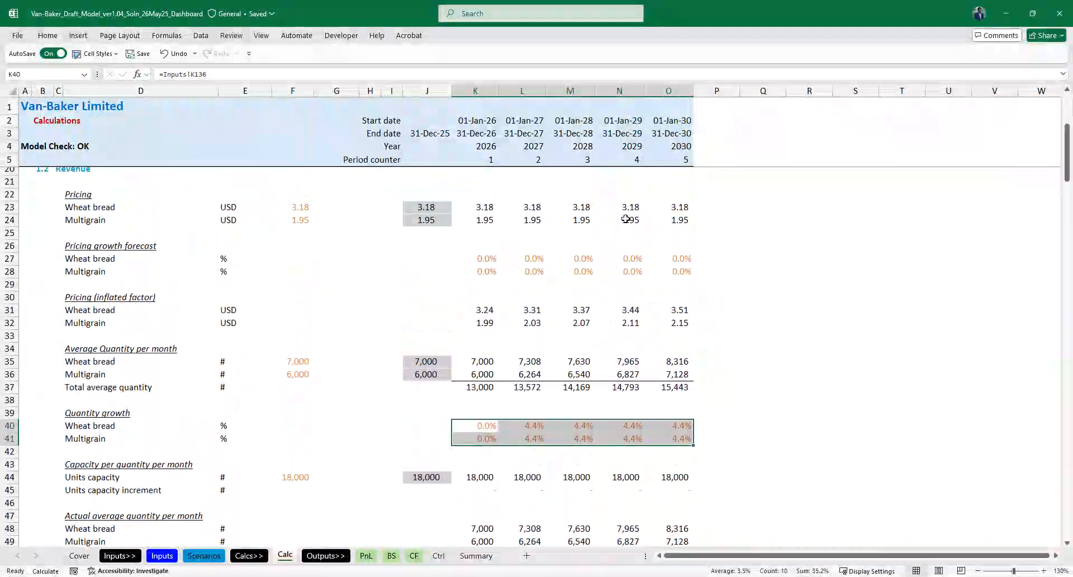
left_click(475, 555)
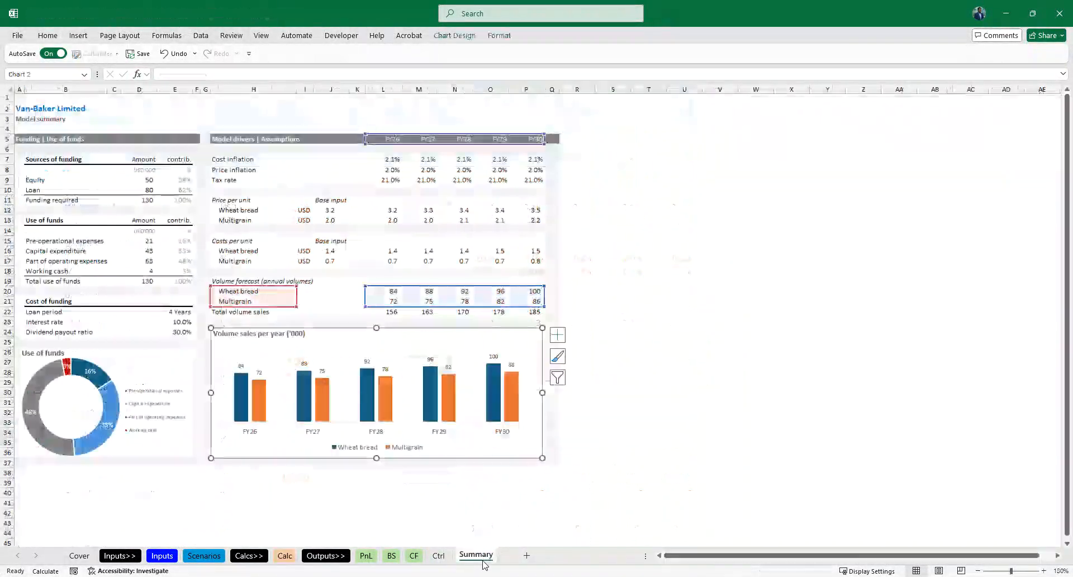
left_click(634, 256)
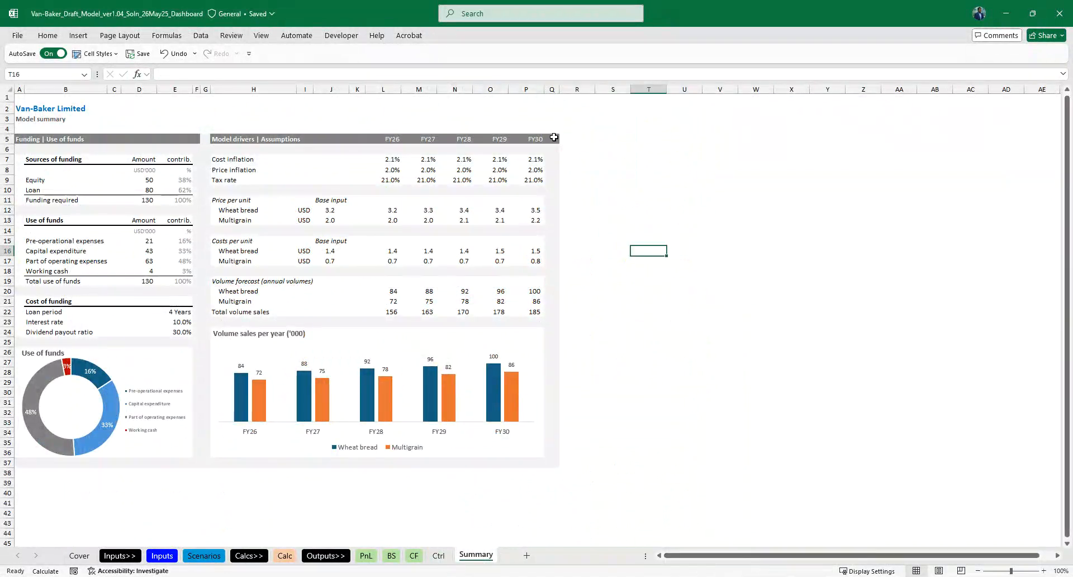
- Remove the dark grey header fill from cell F5 so the Funding | Use of funds header ends at column E
left_click(199, 146)
key("Up")
left_click(684, 261)
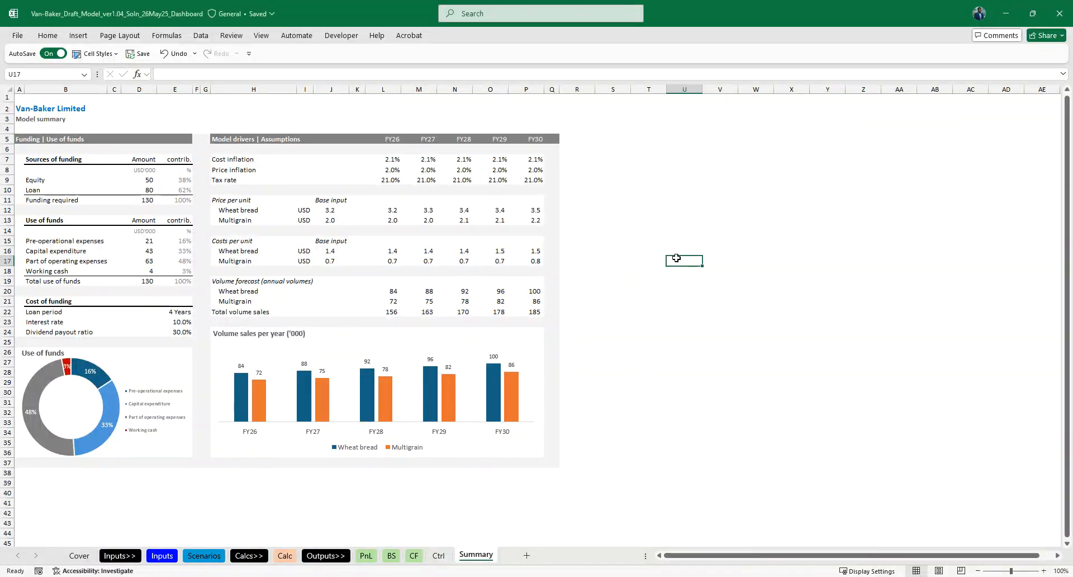
scroll(679, 260, "up", 1, "ctrl")
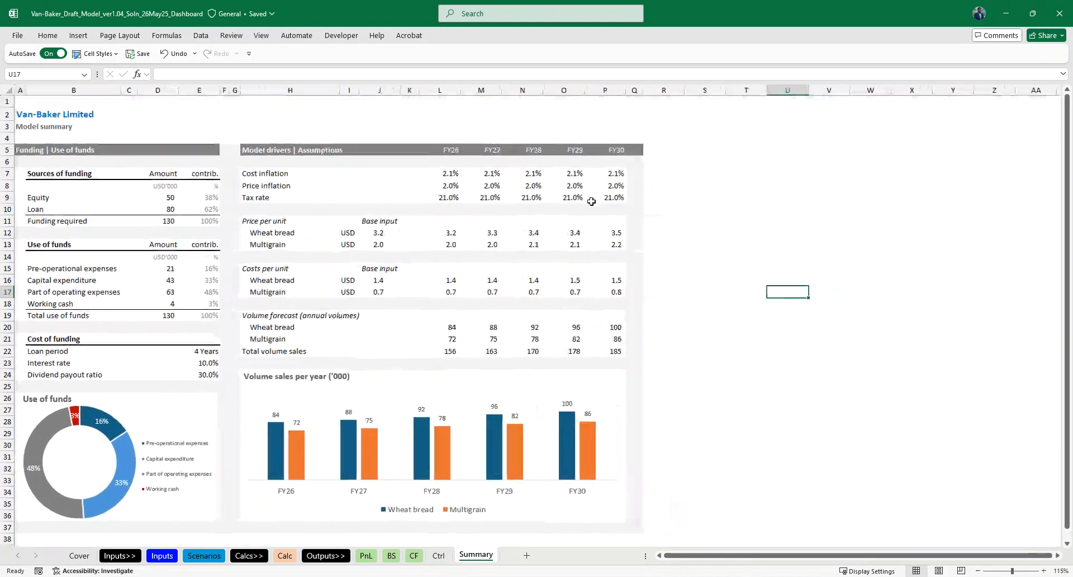
left_click(674, 173)
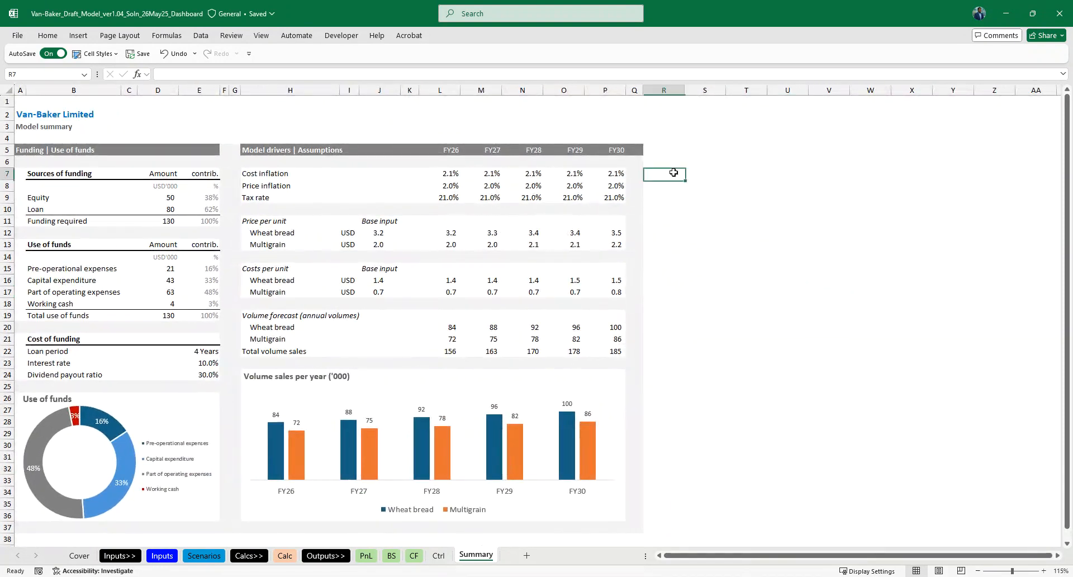